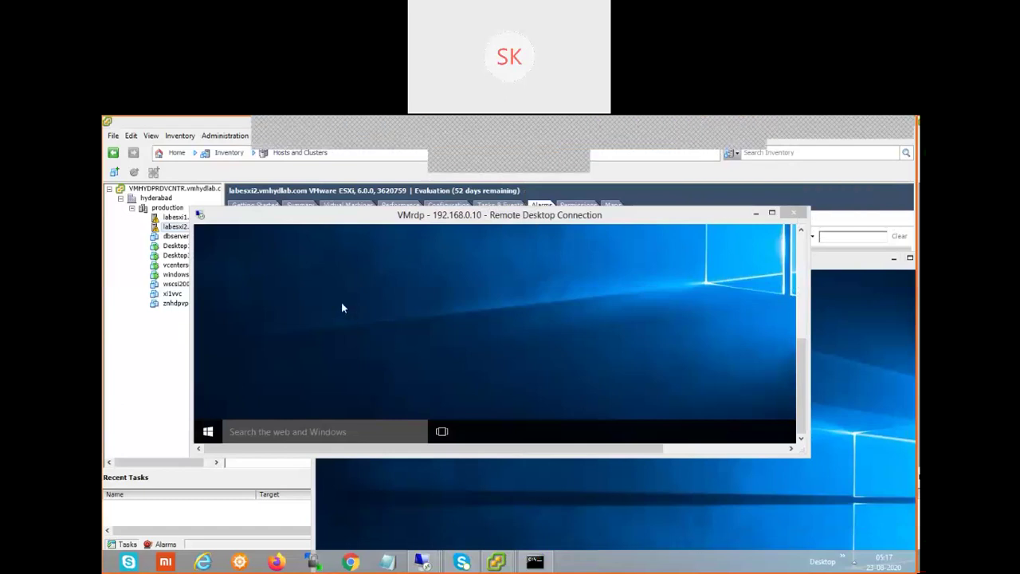
Minimize both Remote Desktop Connection windows to uncover the vSphere inventory.
left_click(756, 214)
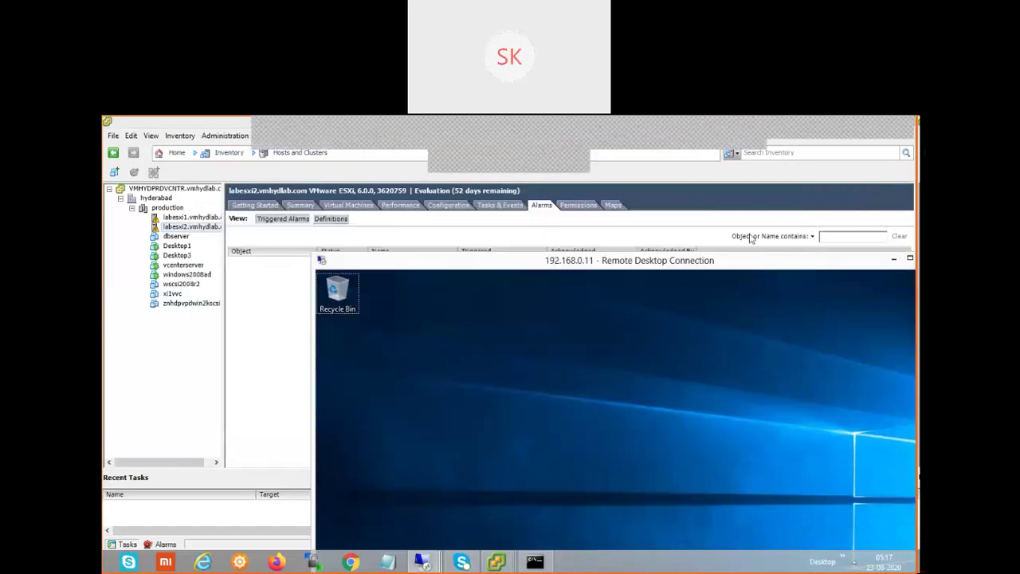
double_click(677, 263)
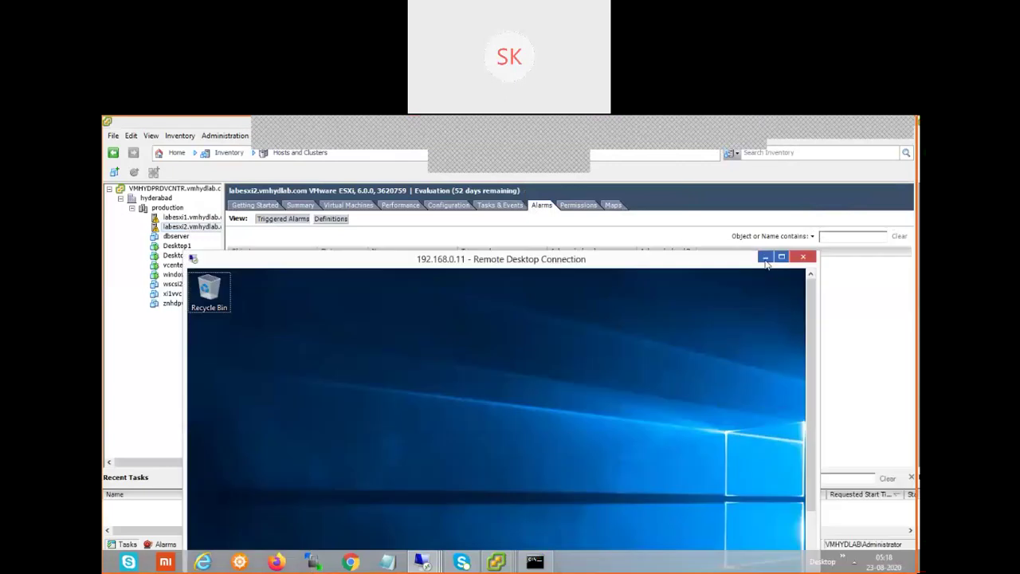
left_click(765, 258)
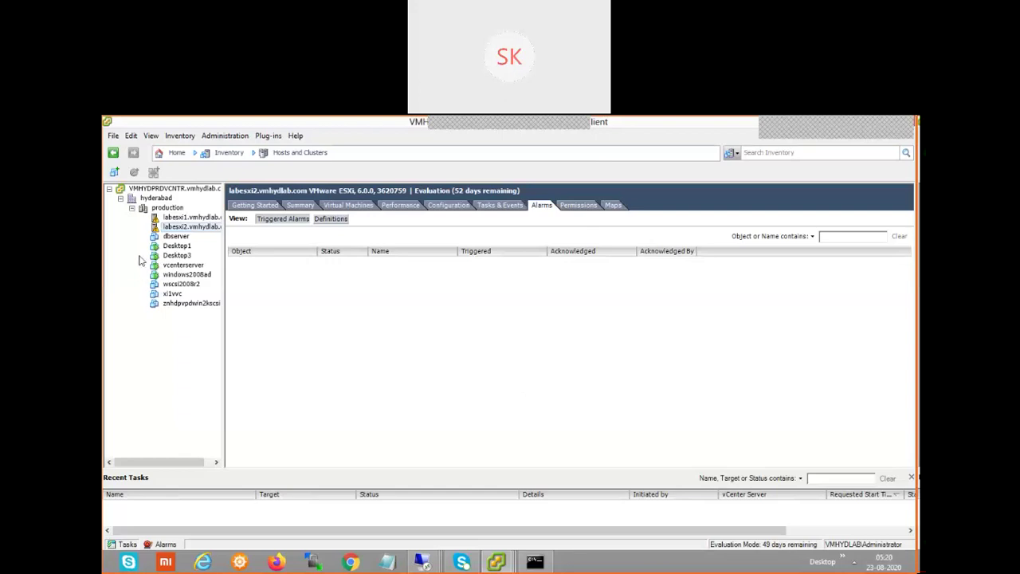
Examine the networking configuration of host labesxi1, including the Management Network port properties on vSwitch0.
left_click(183, 217)
left_click(451, 209)
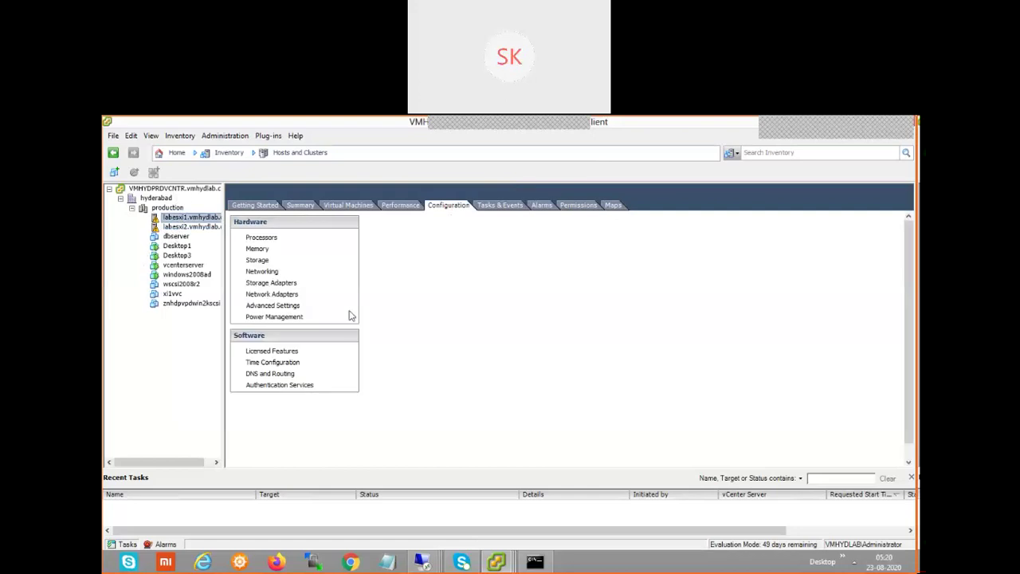
left_click(272, 294)
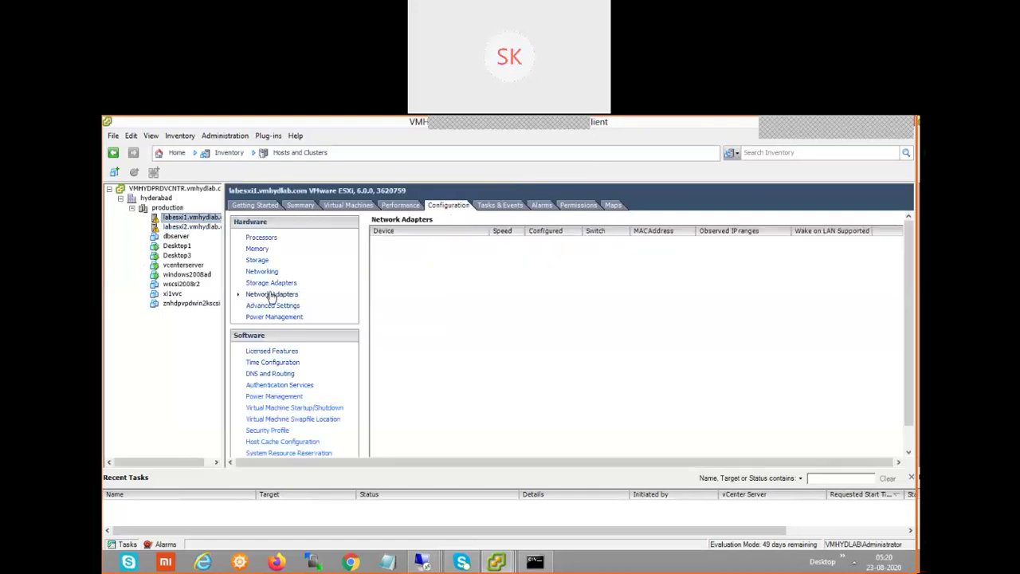
left_click(267, 273)
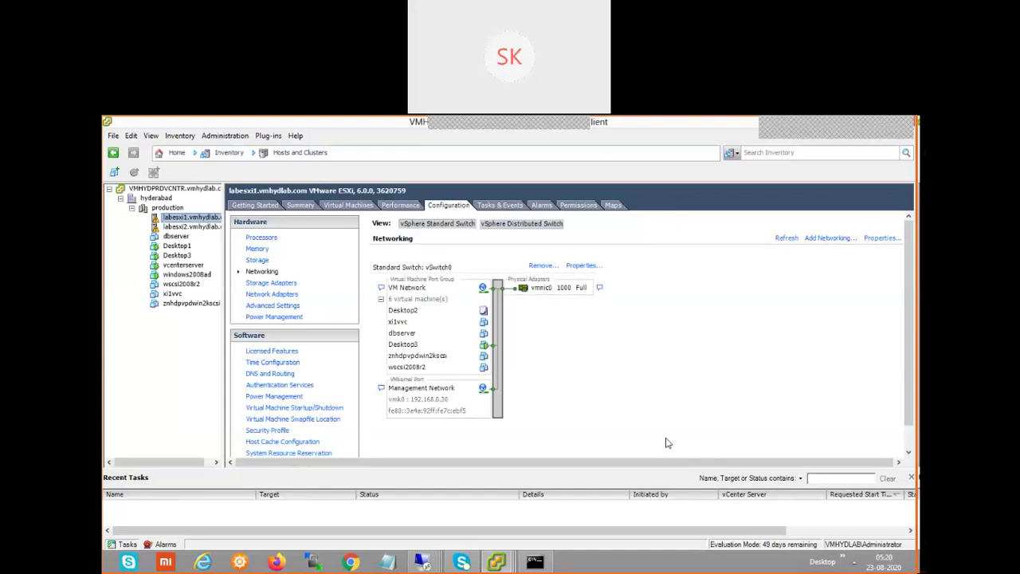
left_click(587, 272)
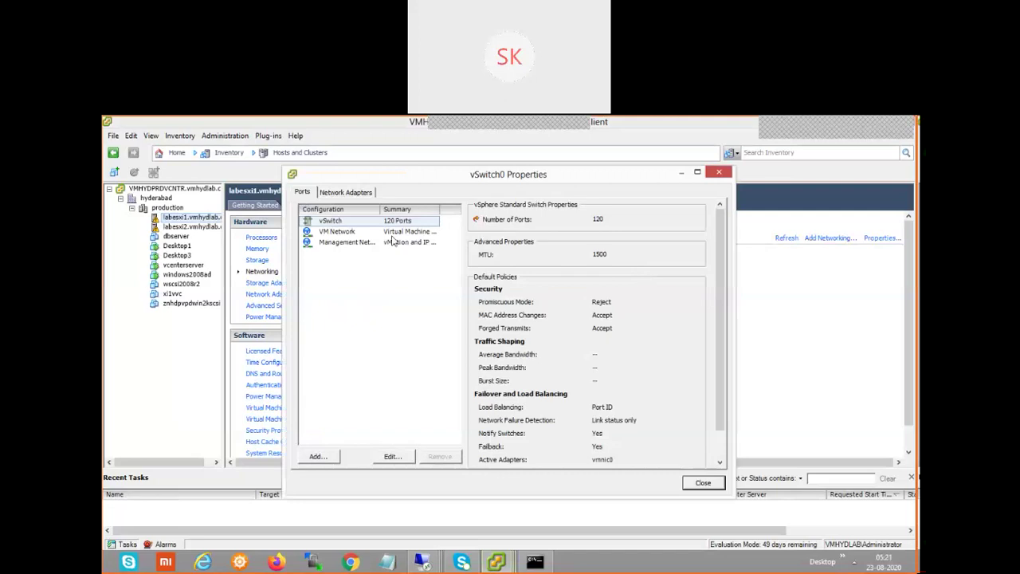
left_click(349, 245)
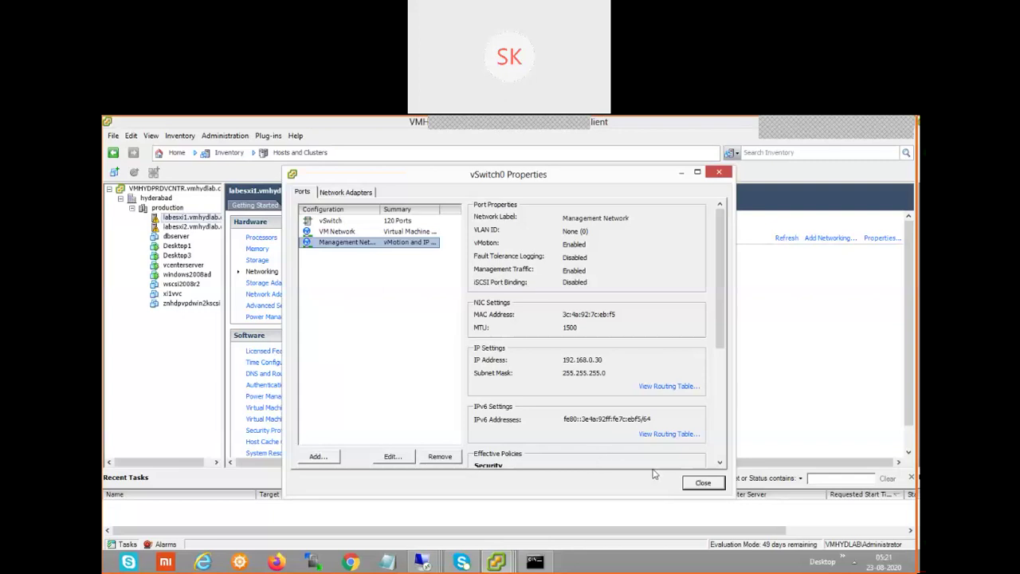
left_click(718, 485)
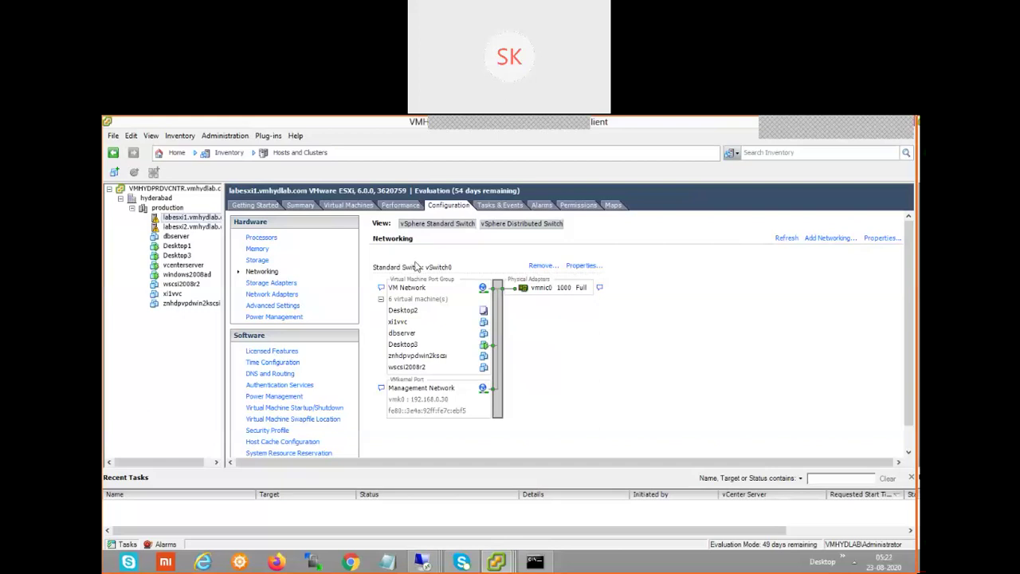
Open the settings of the Desktop1 virtual machine and review the disk file and provisioning of Hard disk 1.
left_click(177, 246)
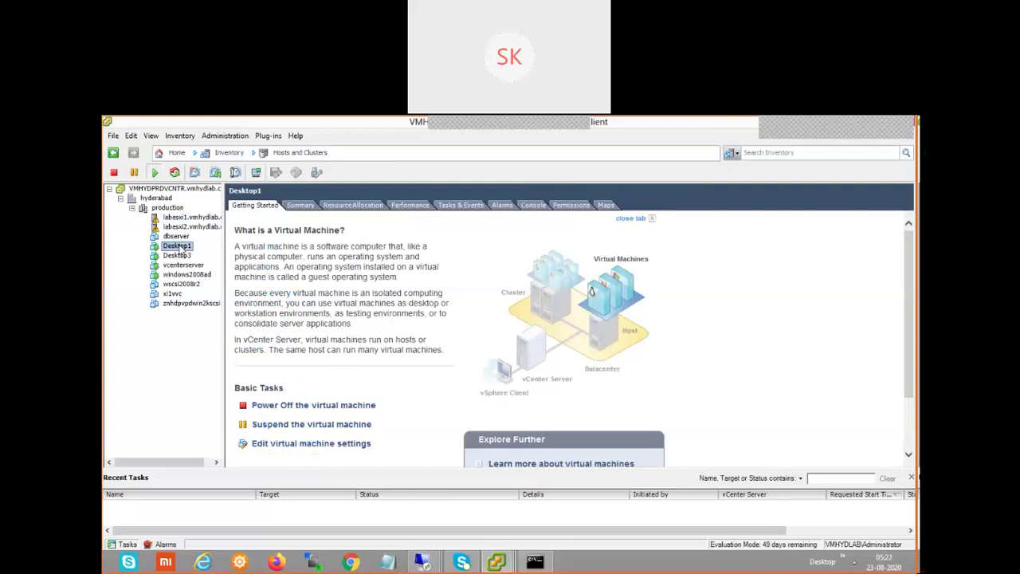
right_click(180, 249)
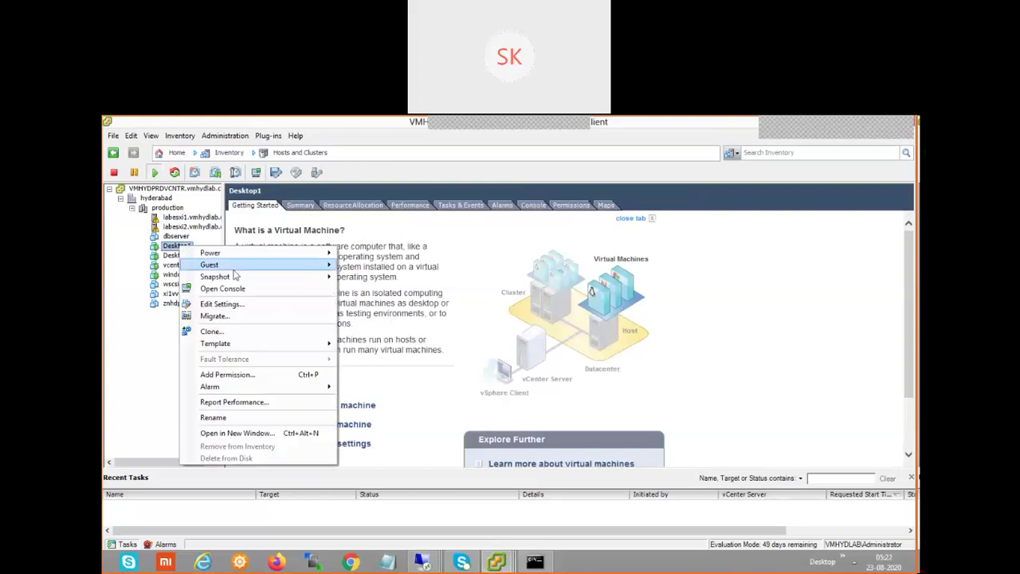
left_click(227, 303)
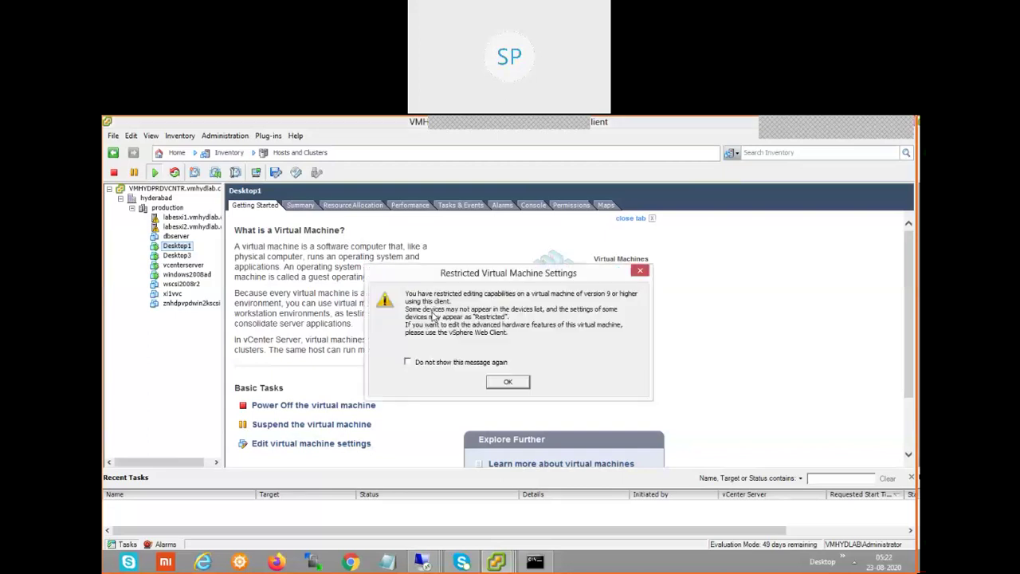
left_click(513, 382)
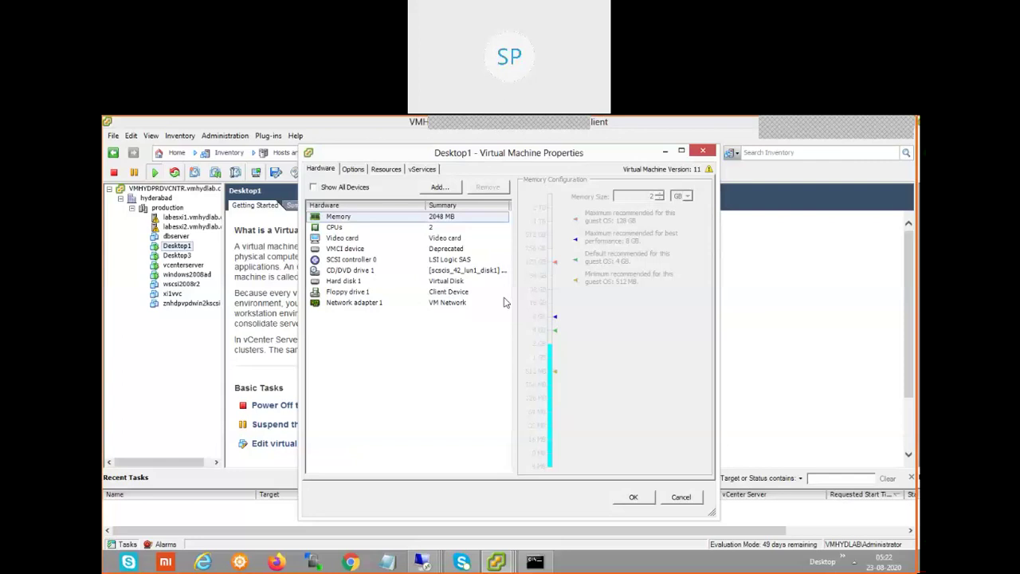
left_click(361, 282)
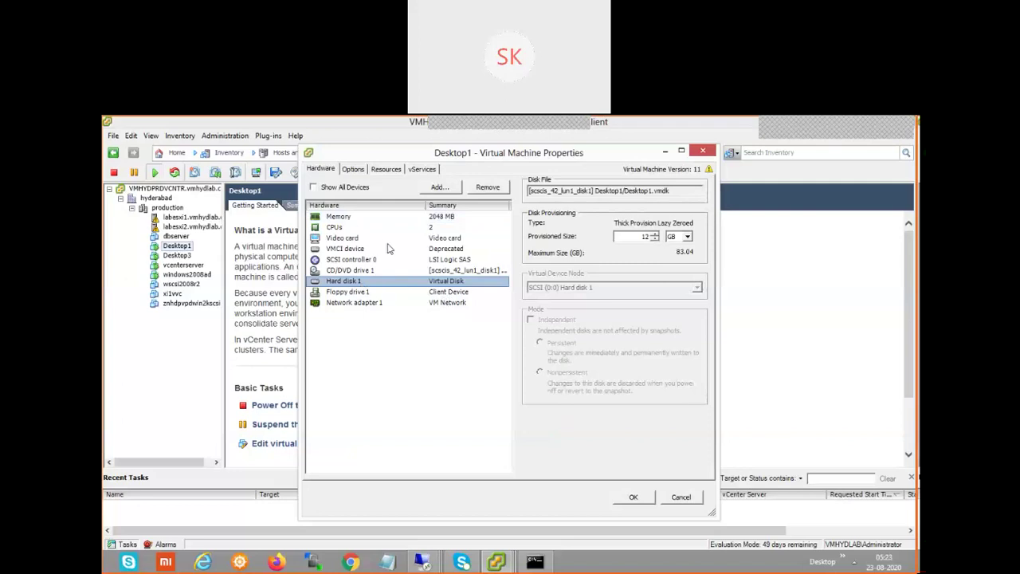
Set the network label of Desktop1's Network adapter 1 to finance and apply the settings.
left_click(378, 305)
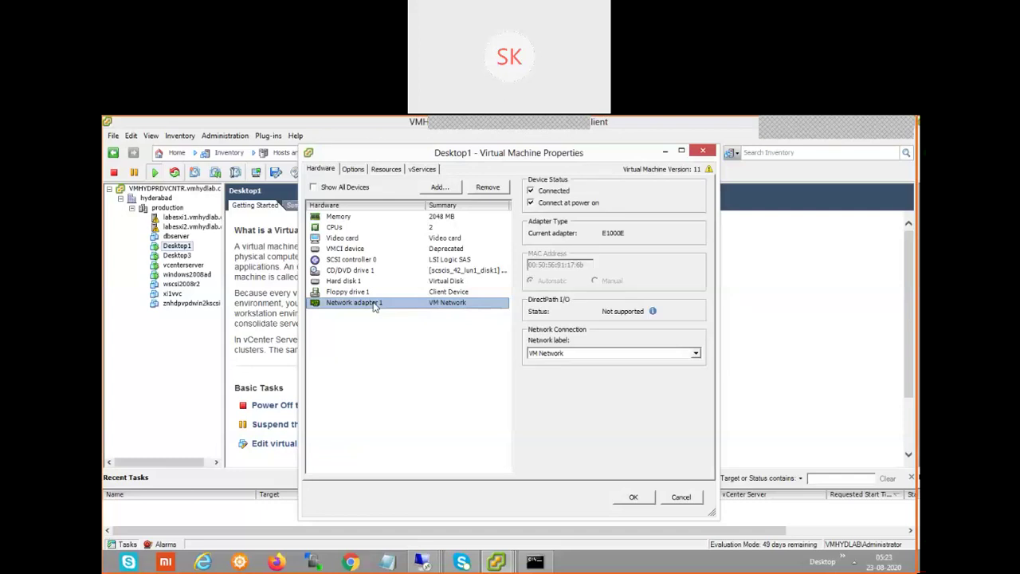
left_click(697, 353)
left_click(698, 356)
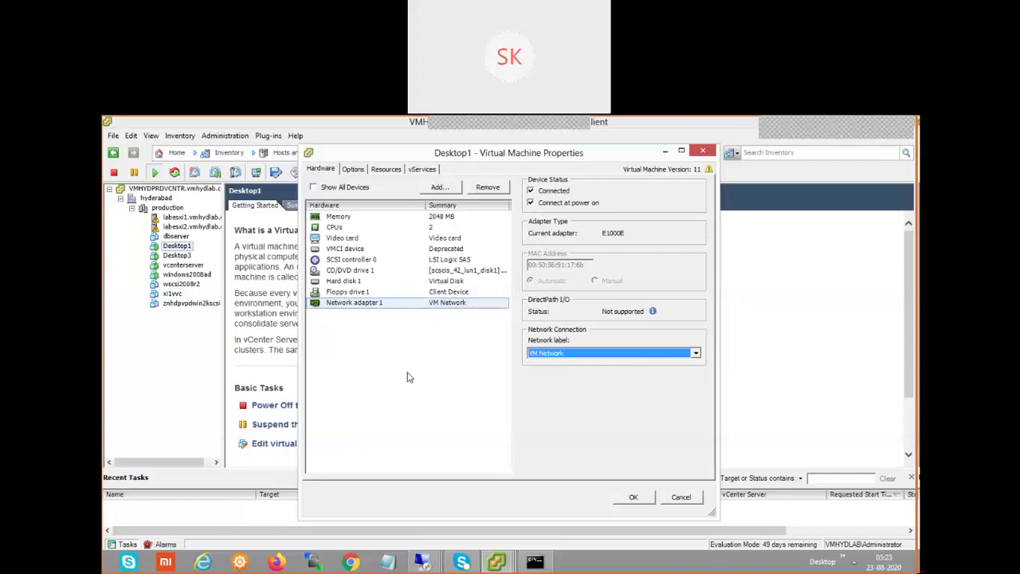
left_click(597, 353)
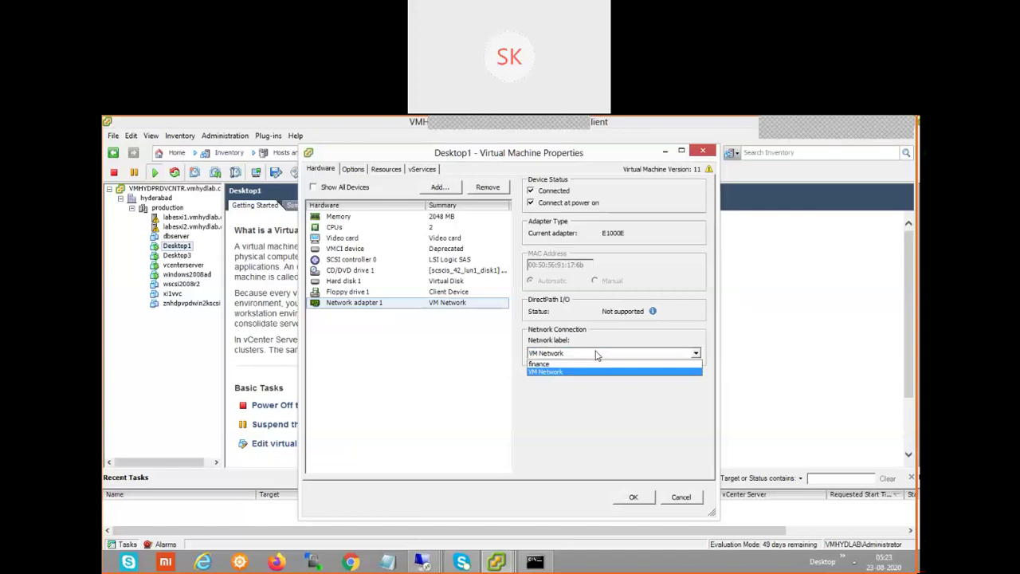
left_click(562, 365)
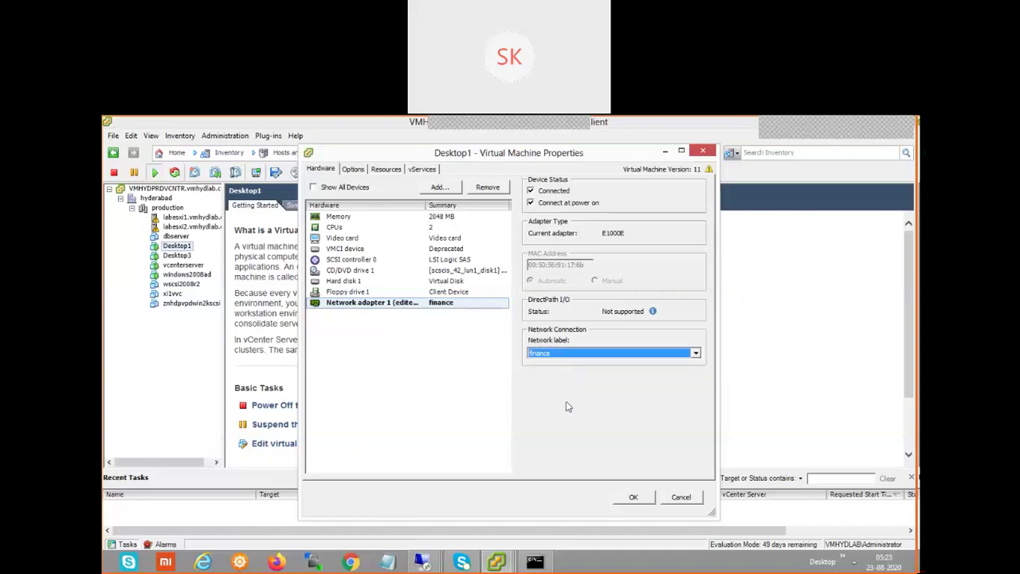
left_click(634, 498)
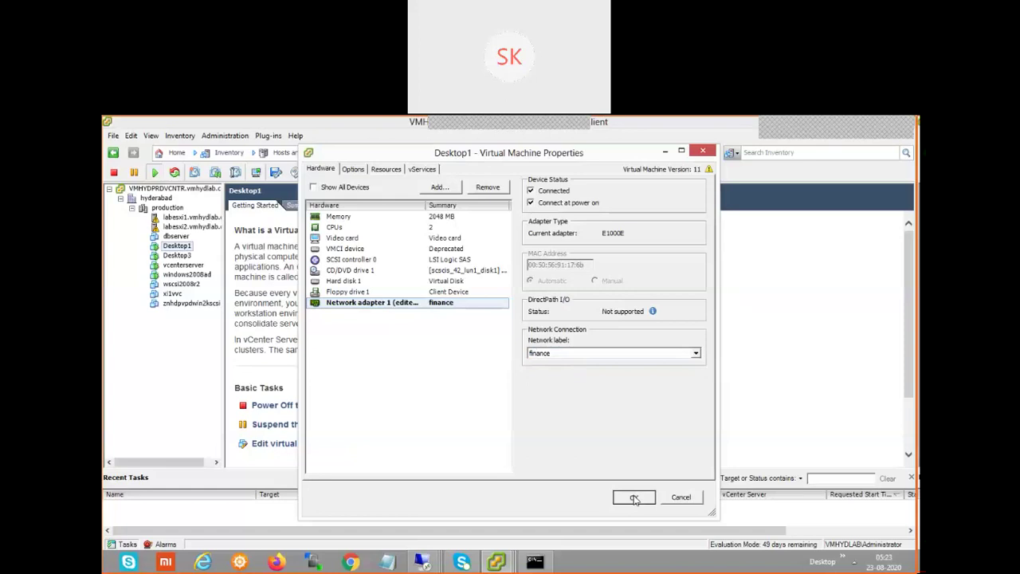
left_click(634, 499)
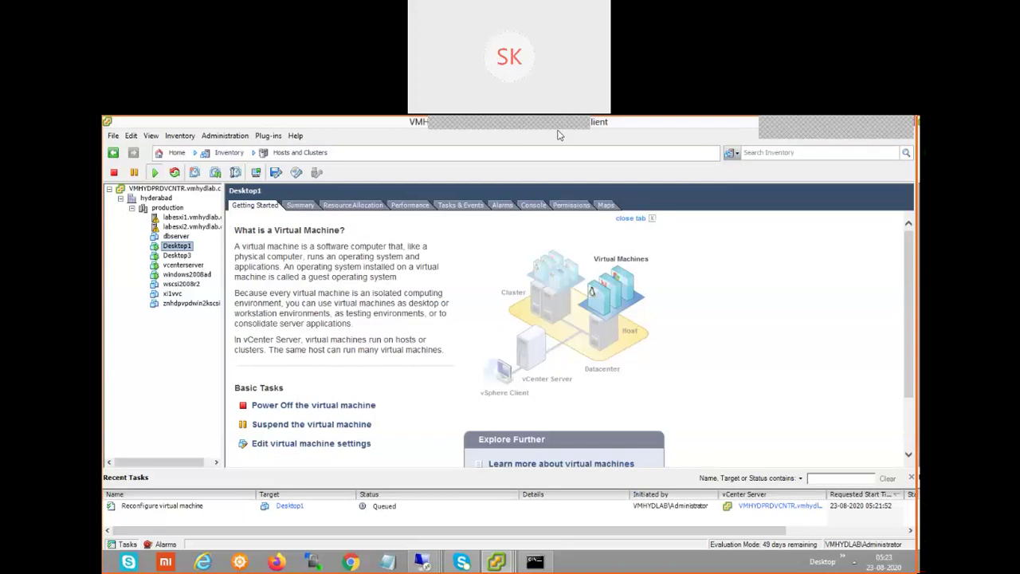
Open the settings of the Desktop3 virtual machine and review Hard disk 1's disk file and Network adapter 1's network connection.
left_click(187, 257)
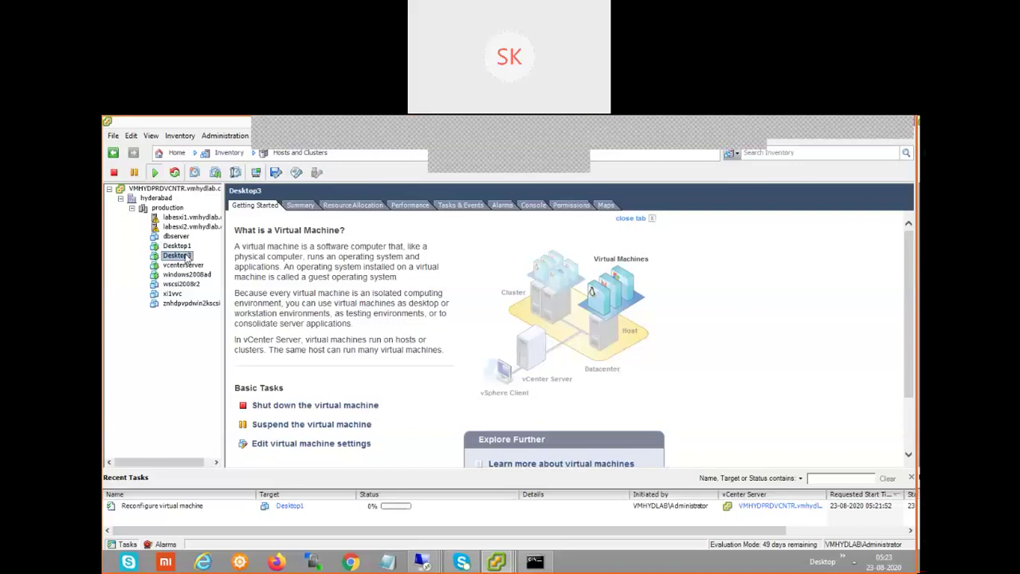
right_click(187, 257)
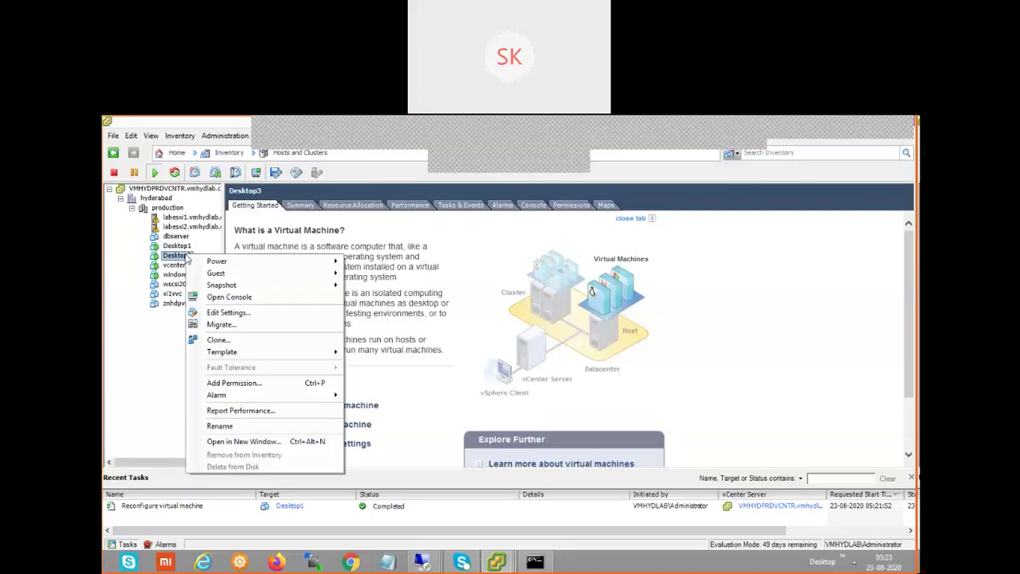
left_click(225, 312)
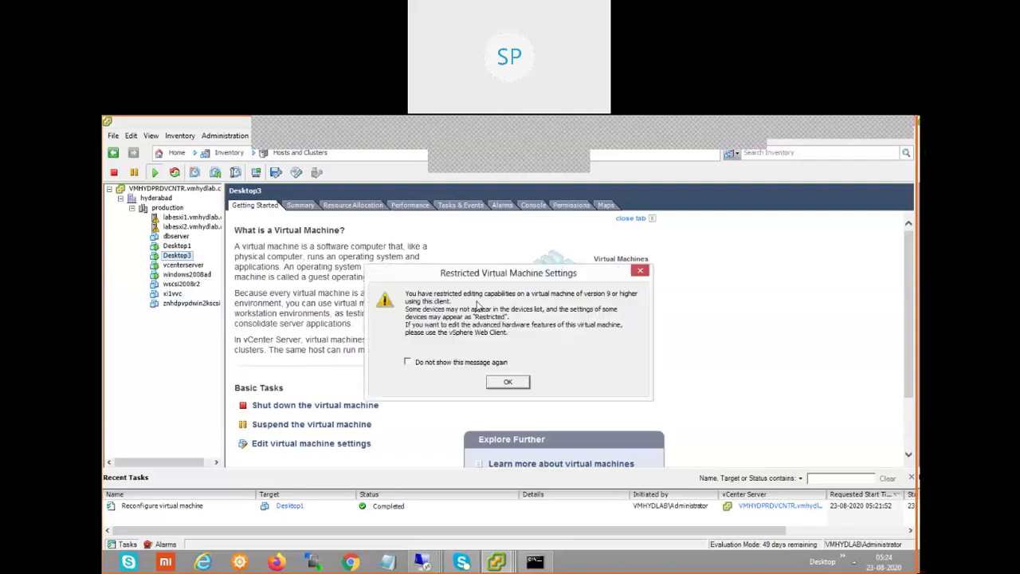
left_click(508, 382)
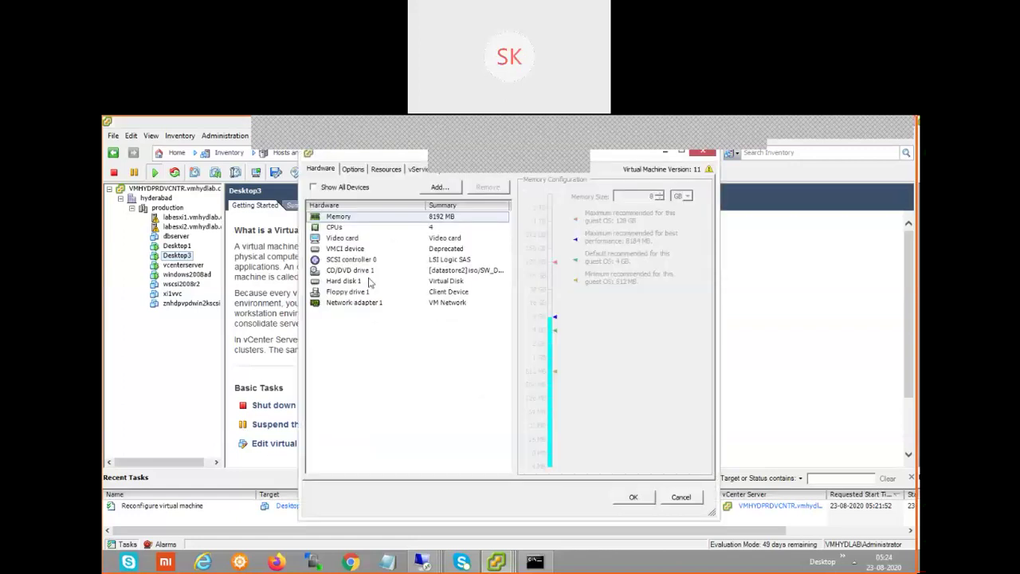
left_click(353, 283)
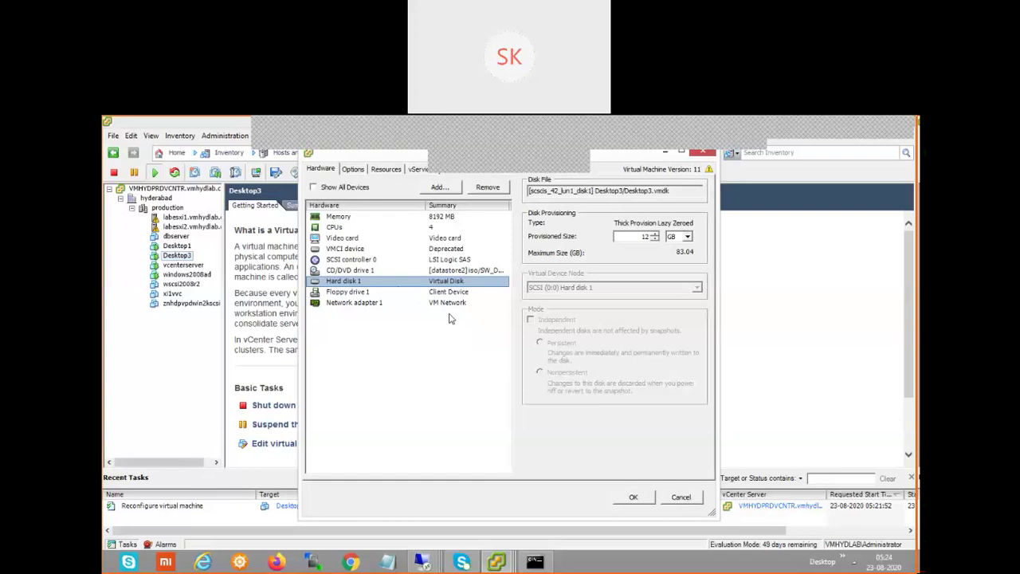
left_click_drag(675, 190, 507, 193)
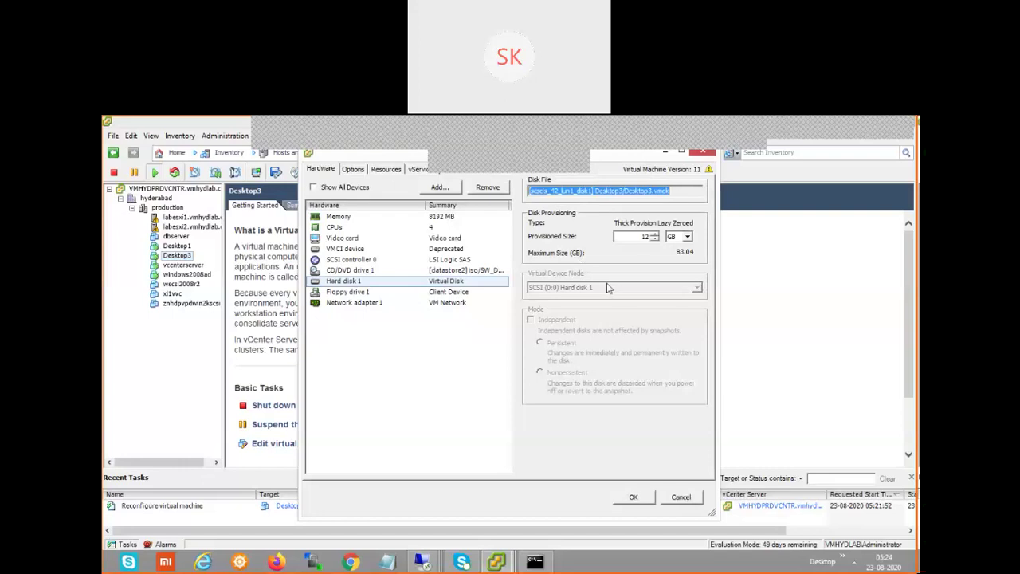
left_click(378, 303)
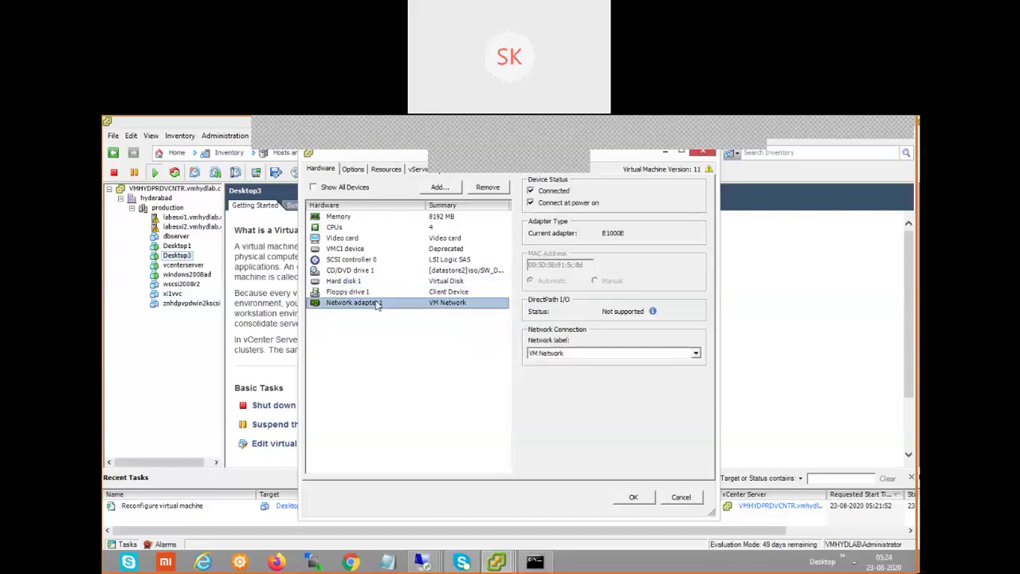
left_click(453, 371)
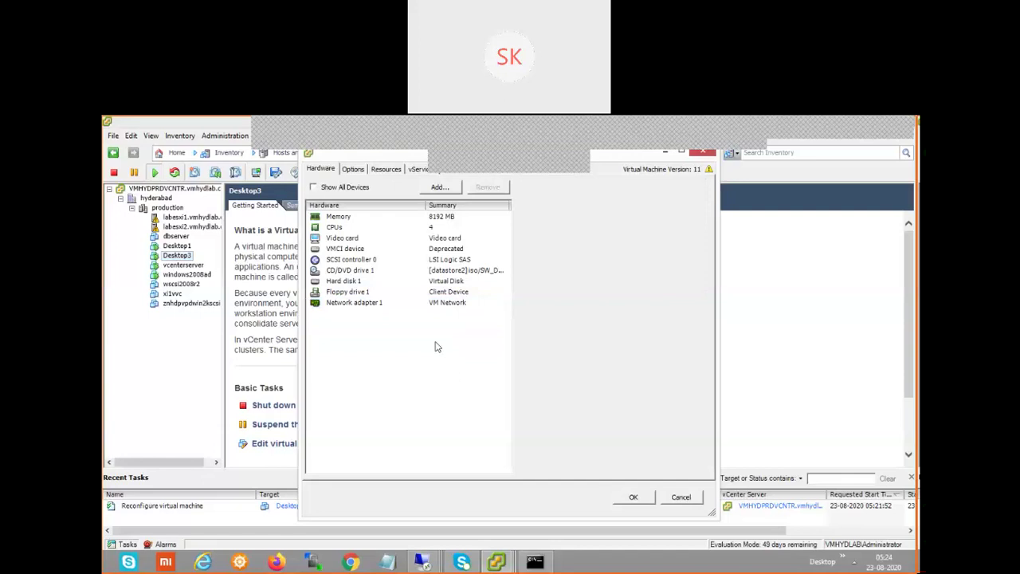
left_click(372, 304)
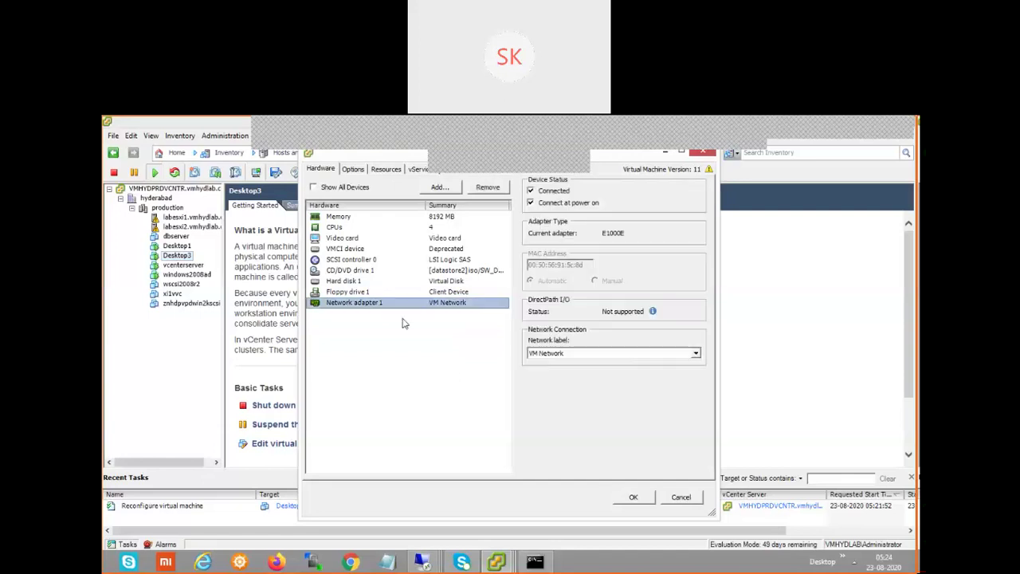
Change the device type of Desktop3's CD/DVD drive 1 to Host Device and apply the settings.
left_click(357, 272)
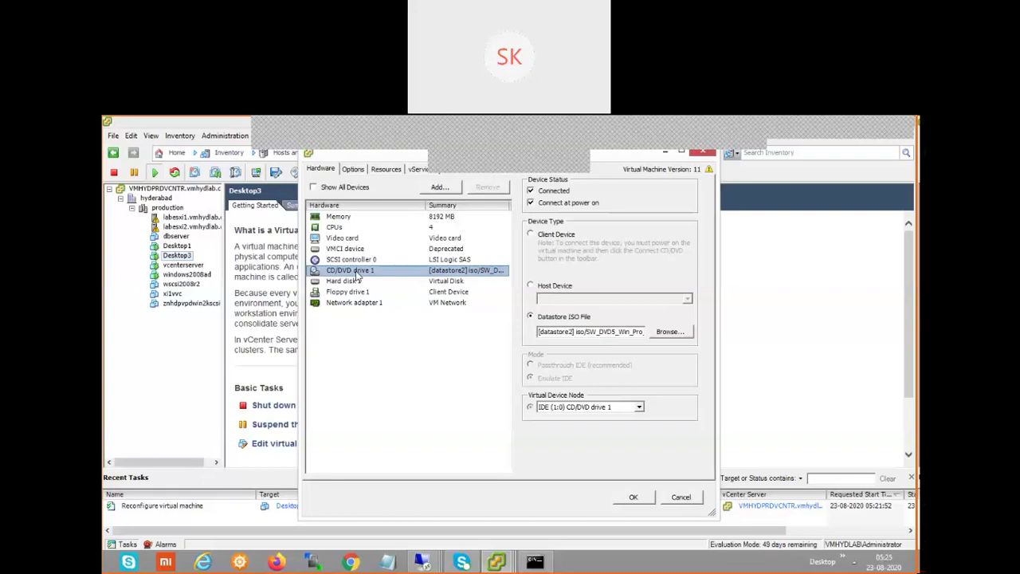
left_click(531, 235)
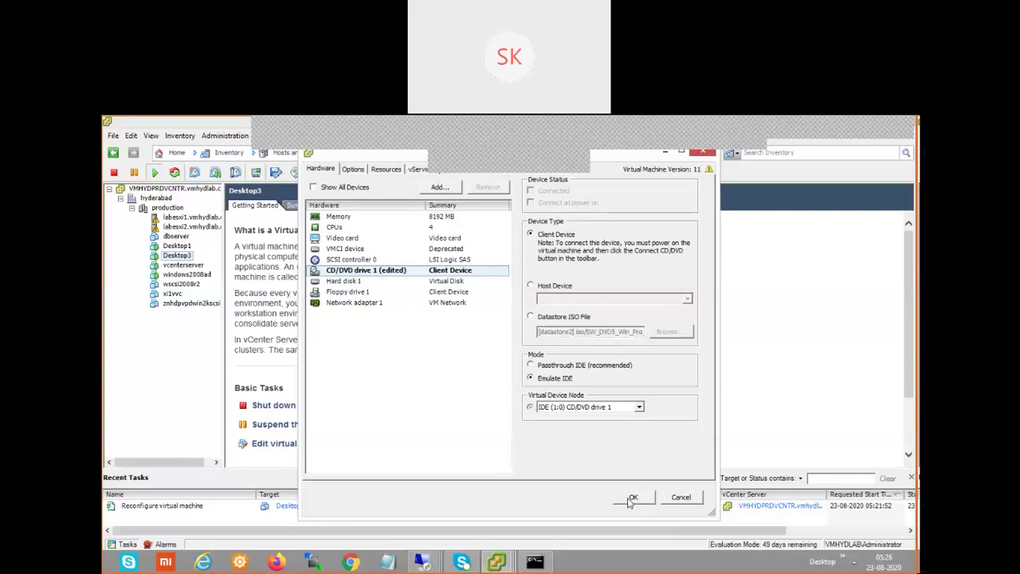
left_click(542, 289)
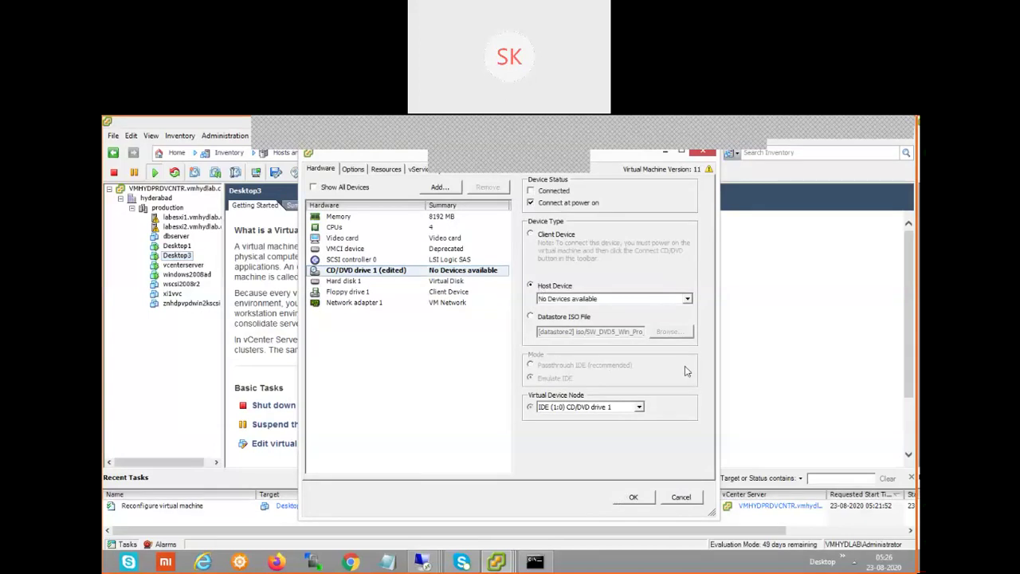
left_click(687, 299)
left_click(687, 299)
left_click(687, 299)
left_click(687, 299)
left_click(640, 499)
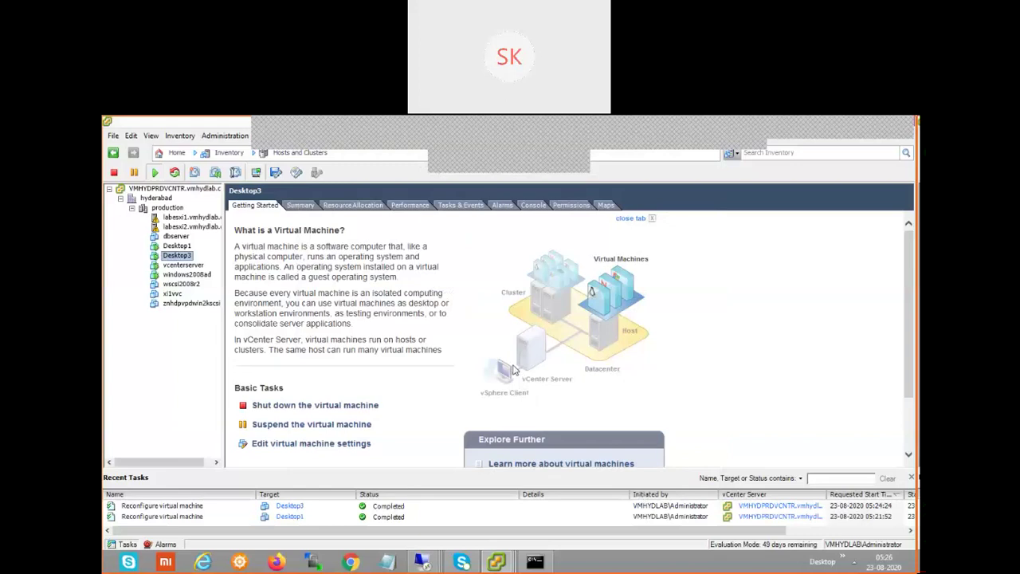
Review the summaries of Desktop1 and Desktop3 to identify the host and IP address of each virtual machine.
left_click(176, 246)
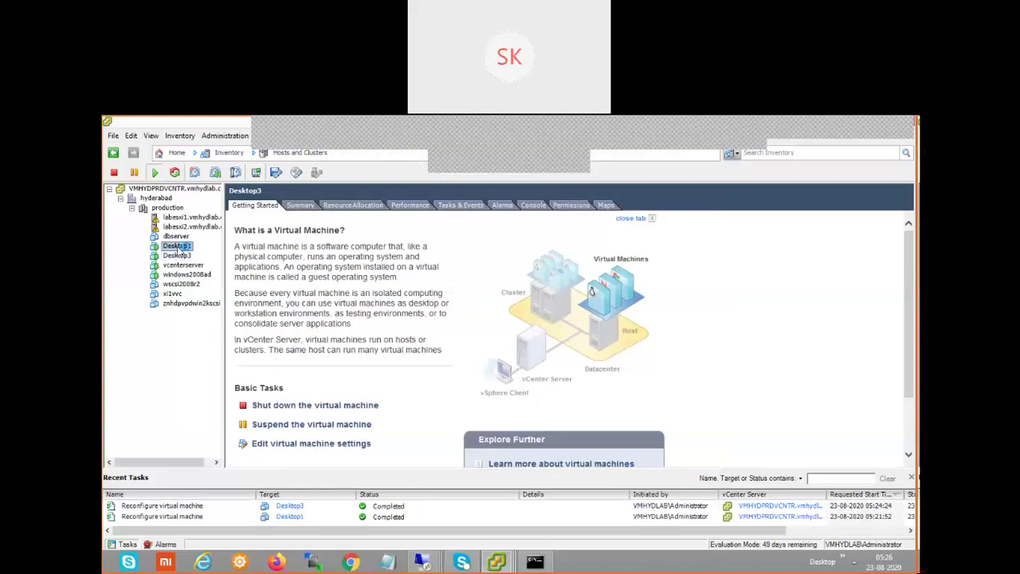
right_click(177, 248)
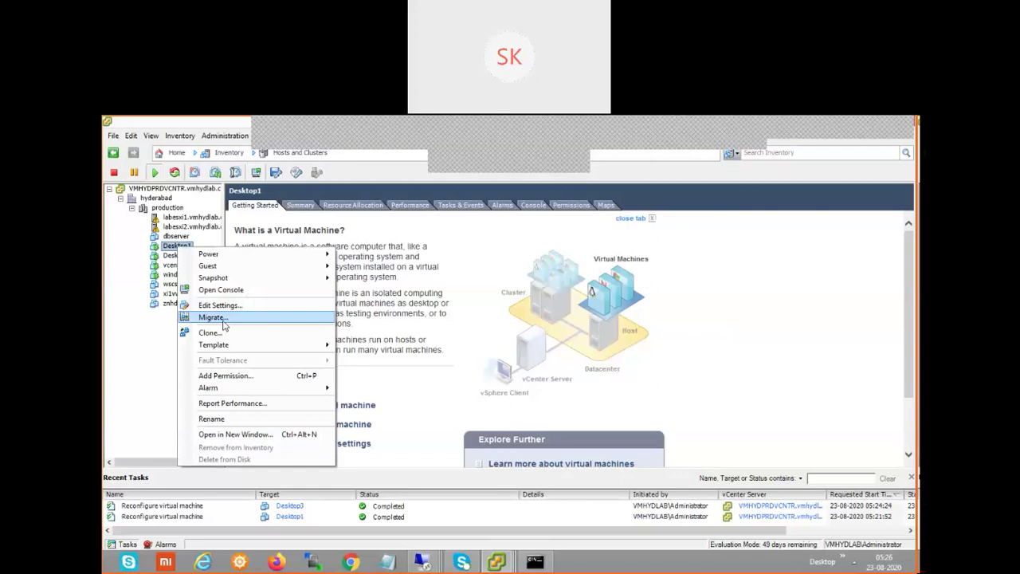
left_click(145, 331)
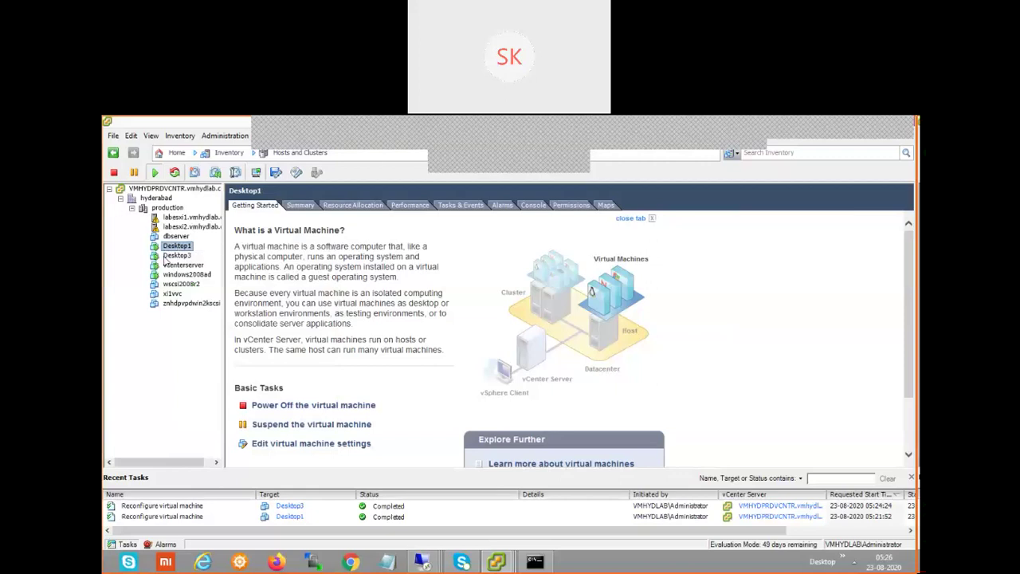
left_click(301, 207)
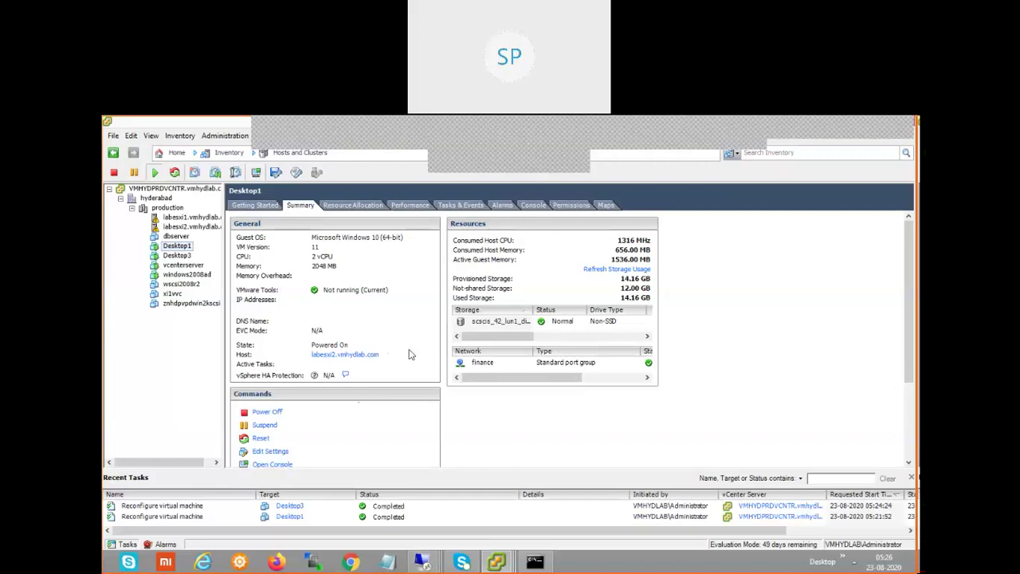
left_click(179, 255)
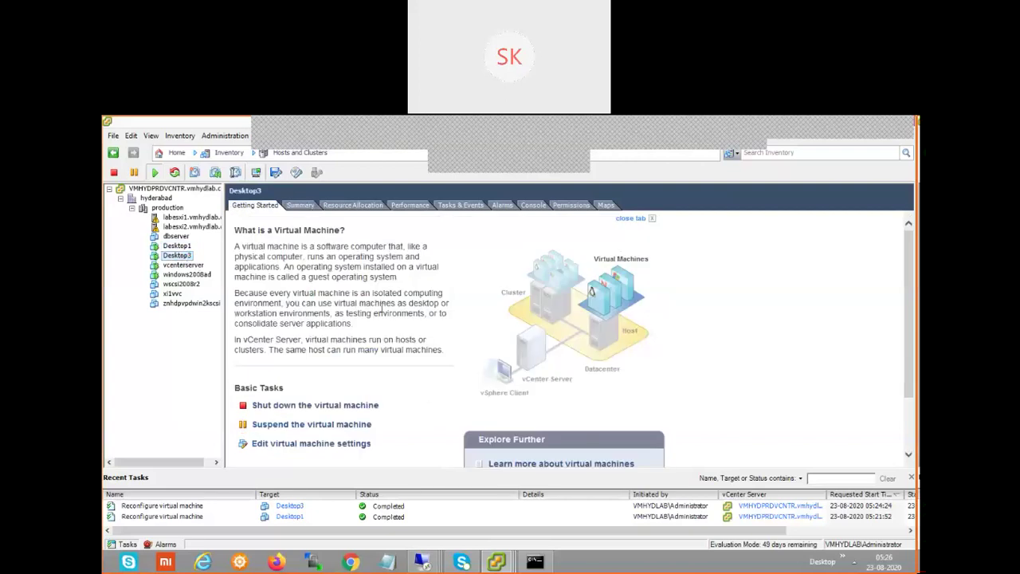
left_click(298, 207)
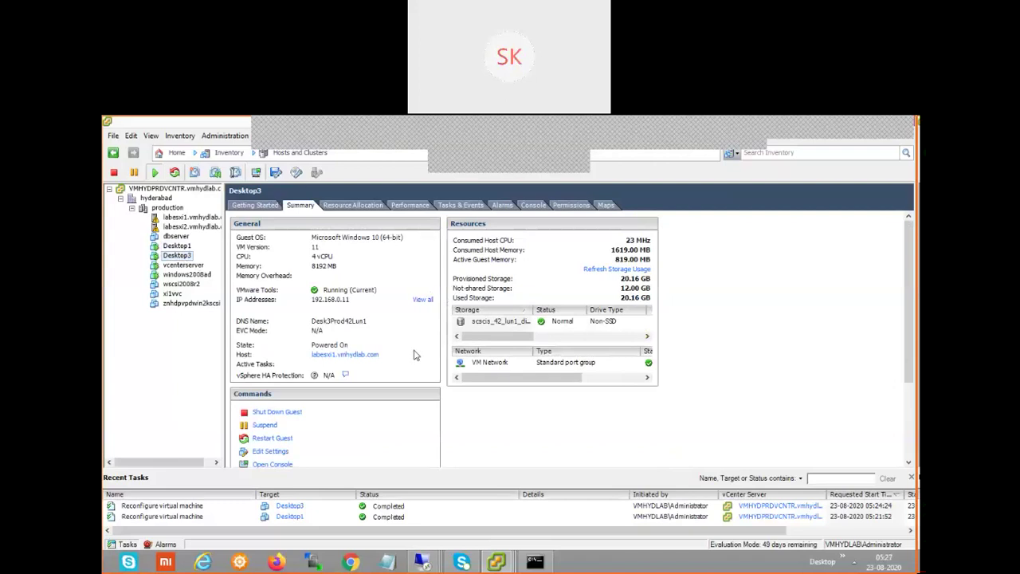
Switch to Notepad and note the line "Desktop1 -> labesxi2 -> 192.168.0.11".
left_click(386, 562)
left_click_drag(682, 227, 622, 274)
left_click_drag(745, 335, 813, 335)
type("Deskto")
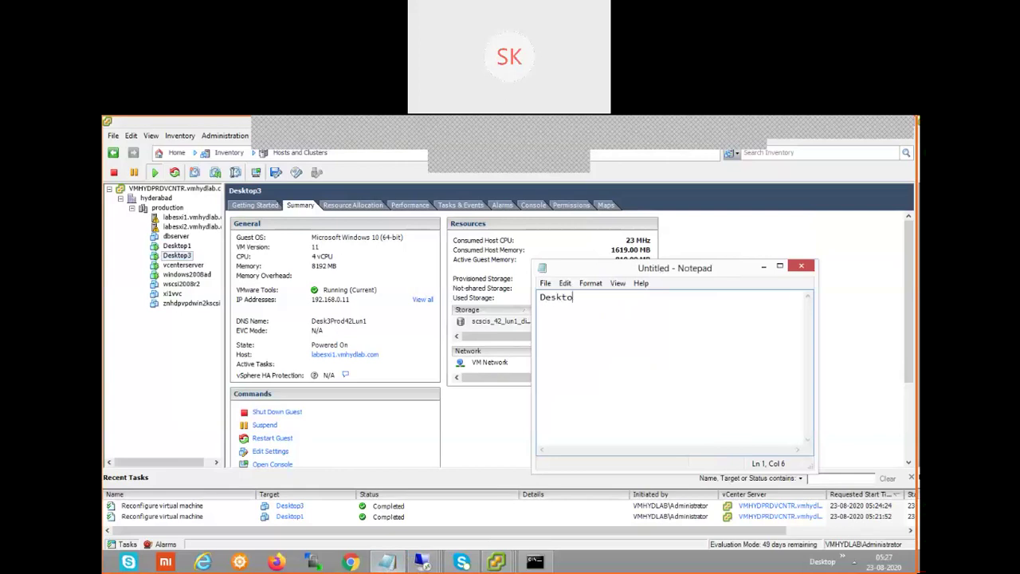
type("p1 -> labesxi2 -> 192.1")
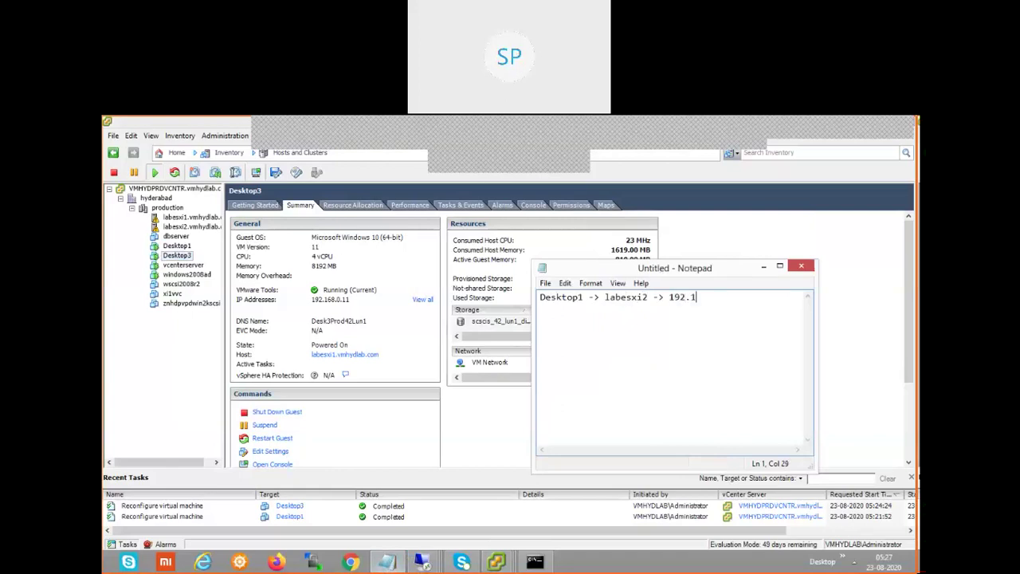
type("68.0.11")
key("Return")
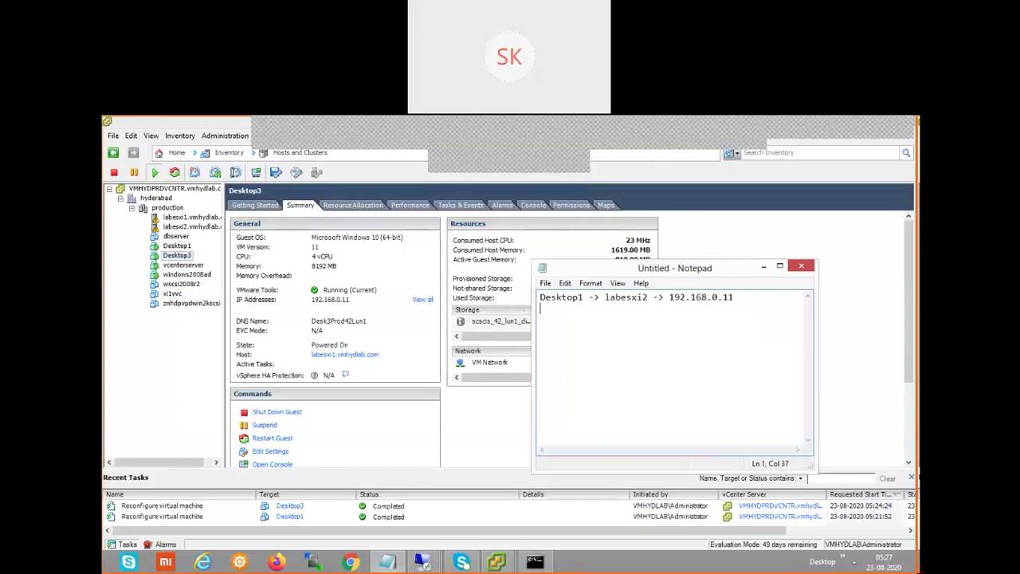
Duplicate the Desktop1 line in the note and change the copy to "Desktop3 -> labesxi1 -> 192.168.0.11".
key("ctrl+a")
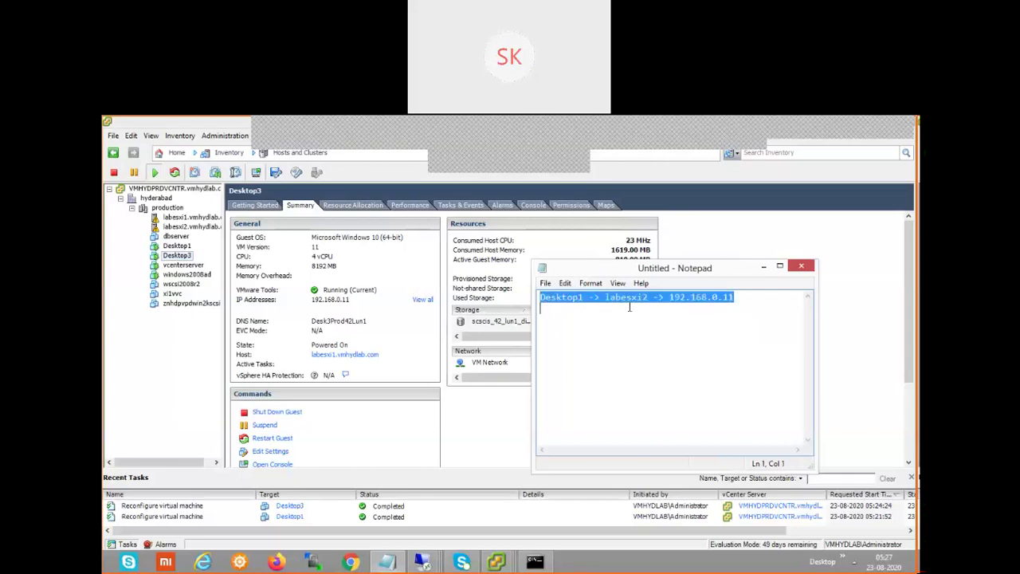
key("ctrl+c")
key("ctrl+v")
key("ctrl+v")
key("Up")
key("Right")
key("Right")
key("Right")
key("Right")
key("Right")
key("Right")
key("Right")
key("Right")
key("BackSpace")
type("3")
key("Right")
key("Right")
key("Right")
key("Right")
key("Right")
key("Right")
key("Right")
key("Delete")
type("1")
key("Right")
left_click(723, 308)
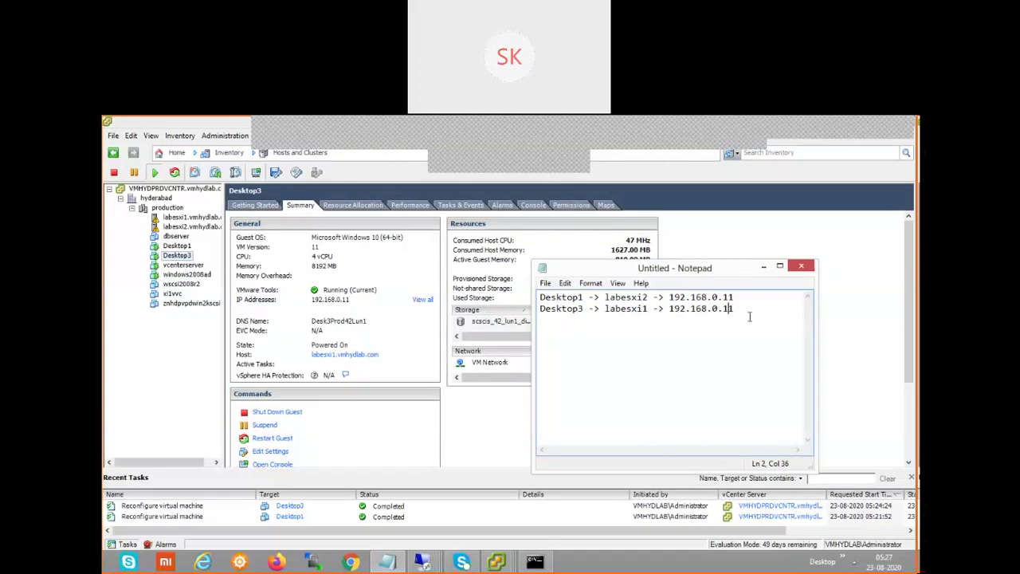
Correct Desktop1's IP address in the note to 192.168.0.10 and compare the note with Desktop1's summary in vSphere Client.
left_click(734, 296)
left_click_drag(734, 296, 728, 297)
type("0")
left_click(759, 311)
left_click(179, 250)
left_click(177, 246)
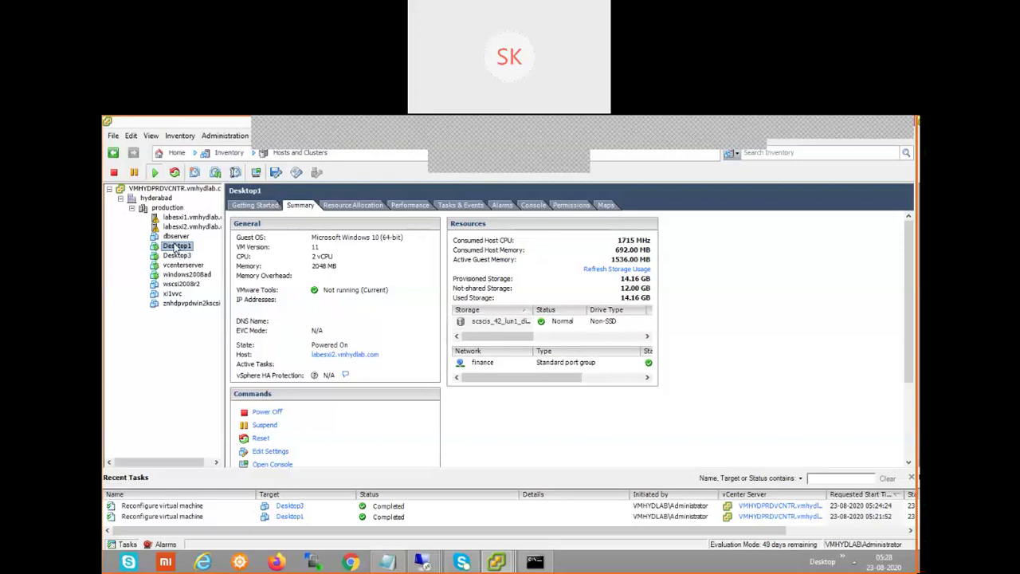
left_click(394, 565)
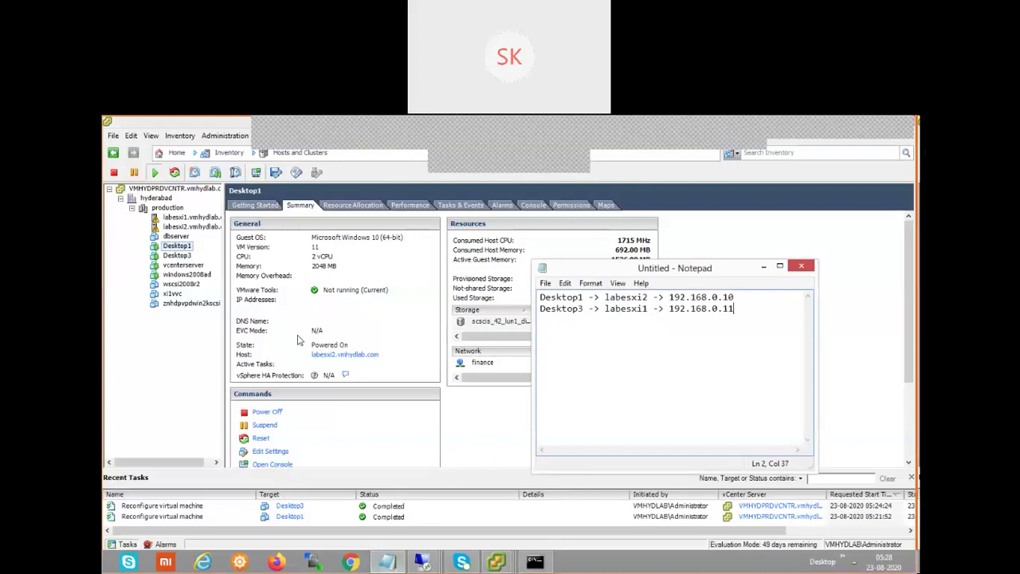
Start migrating Desktop1 with the Change host option and choose labesxi1.vmhydlab.com under production as the destination.
left_click(188, 248)
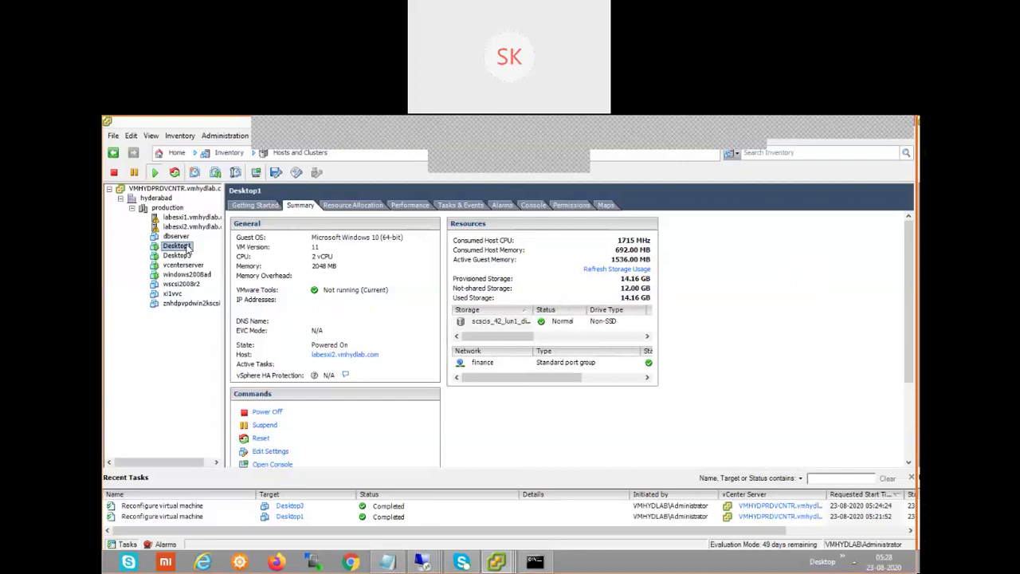
right_click(187, 247)
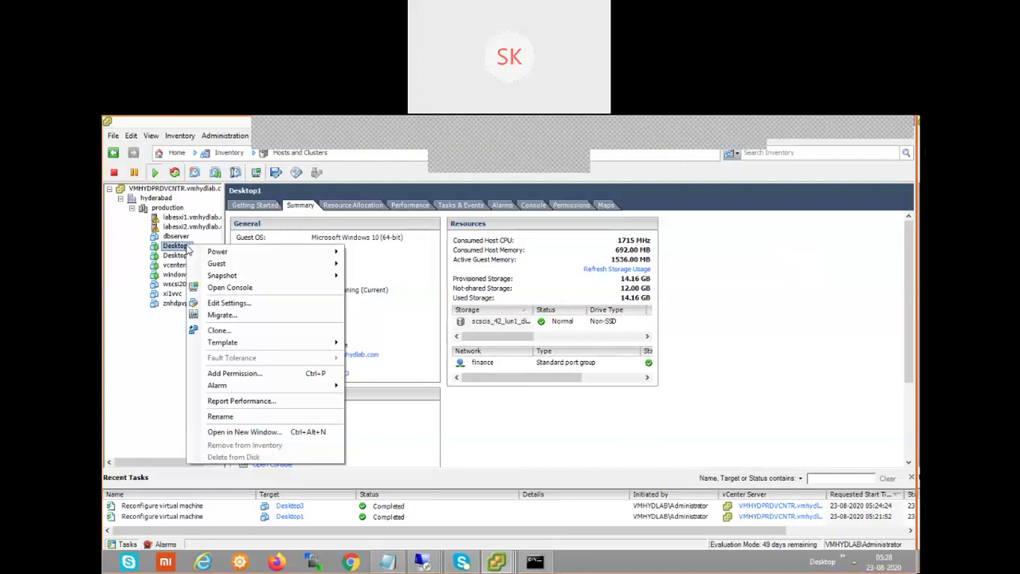
left_click(232, 317)
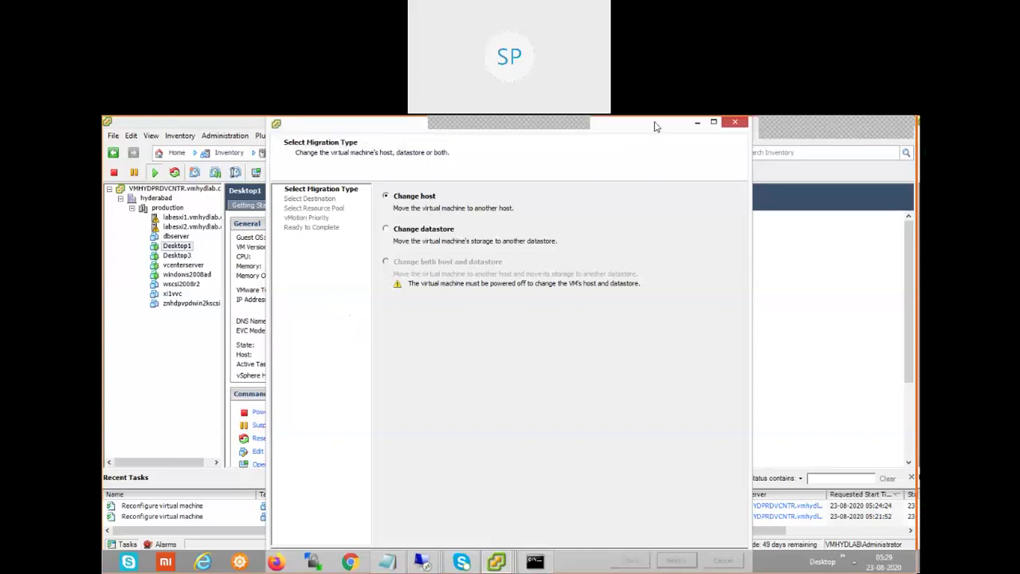
mouse_move(654, 122)
left_mouse_down()
mouse_move(659, 192)
mouse_move(648, 133)
left_mouse_up()
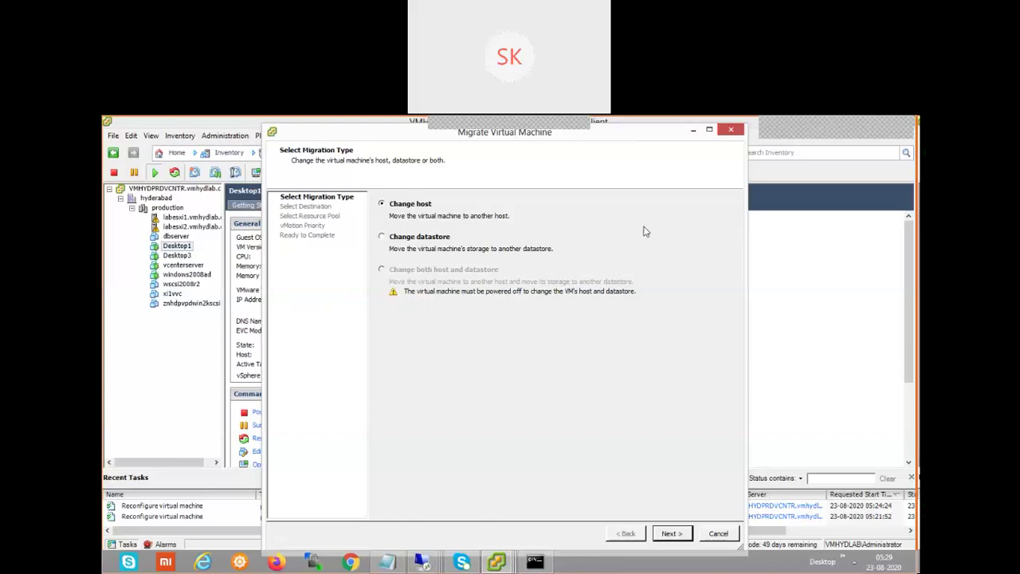
left_click(669, 537)
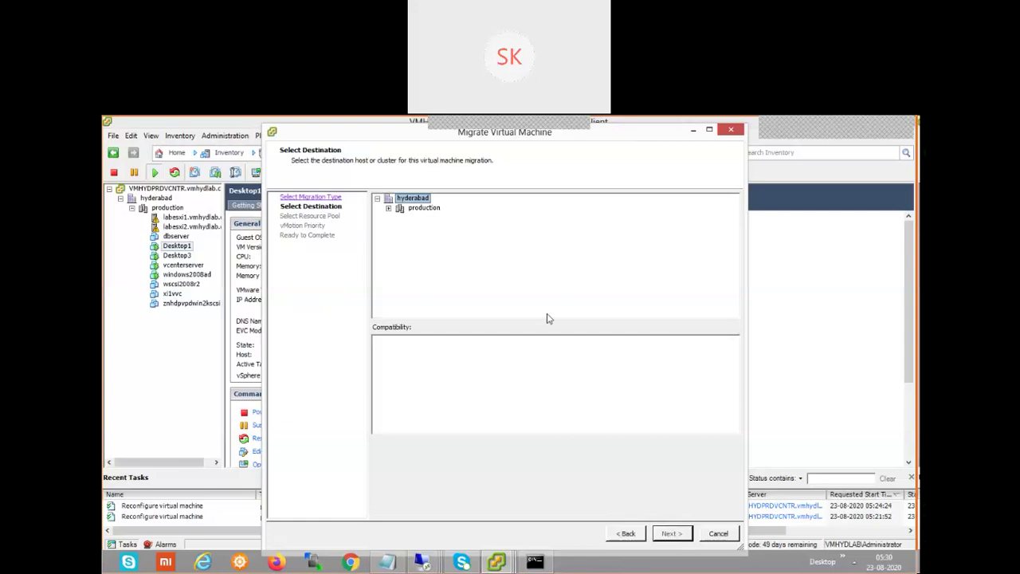
left_click(388, 209)
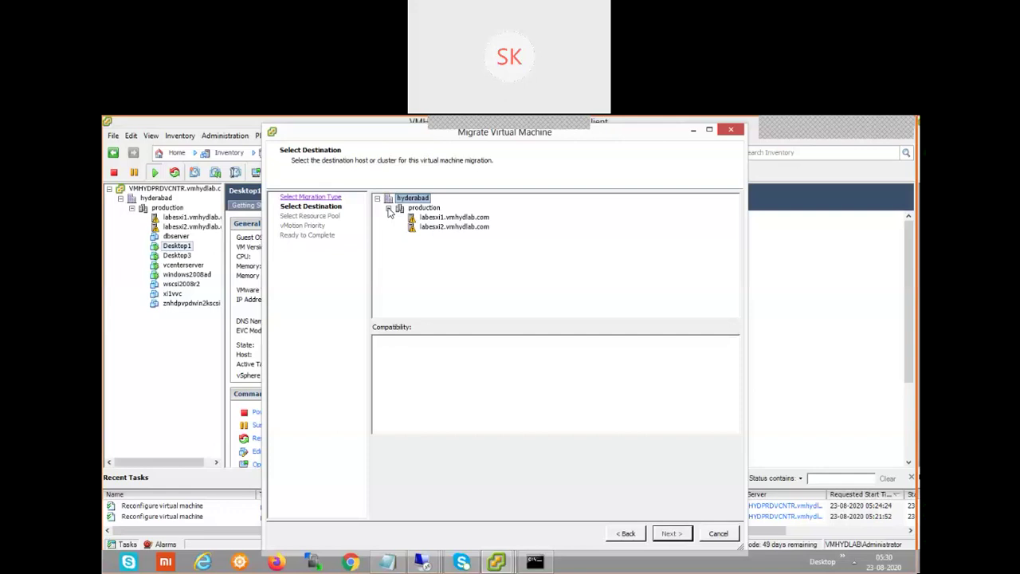
left_click(446, 218)
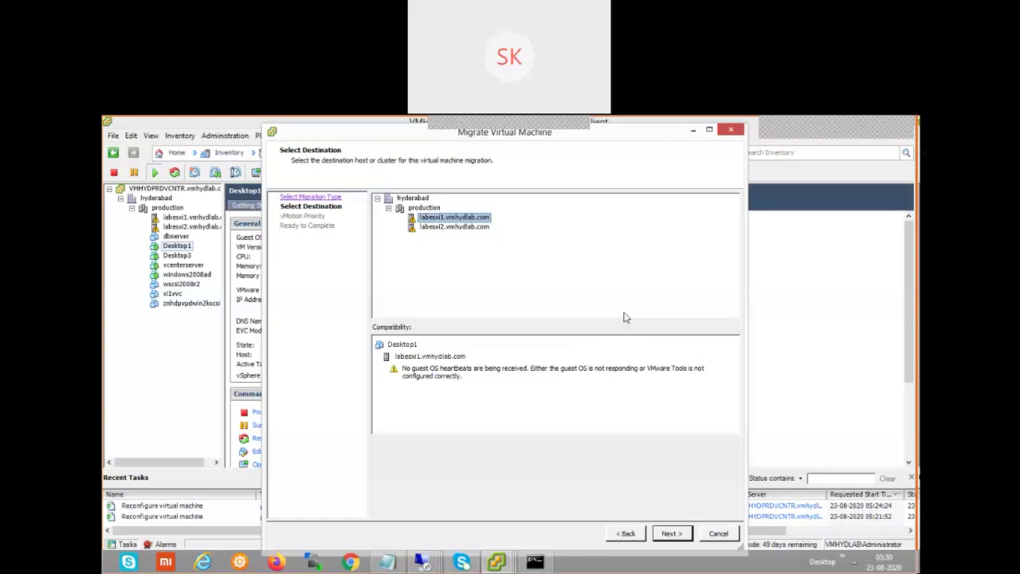
Stop the running ping to 192.168.0.31 and close its command prompt.
left_click(535, 562)
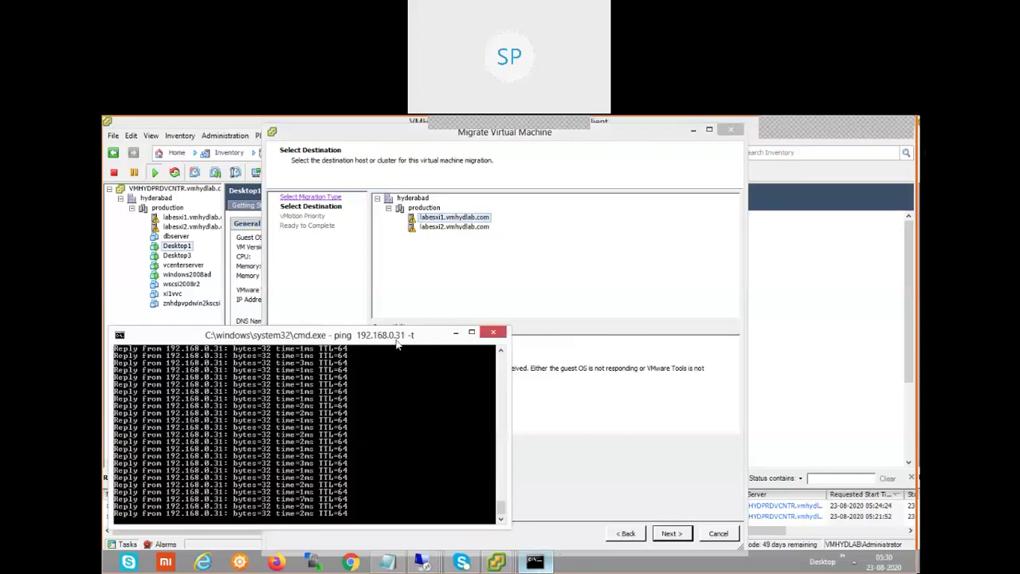
key("ctrl+c")
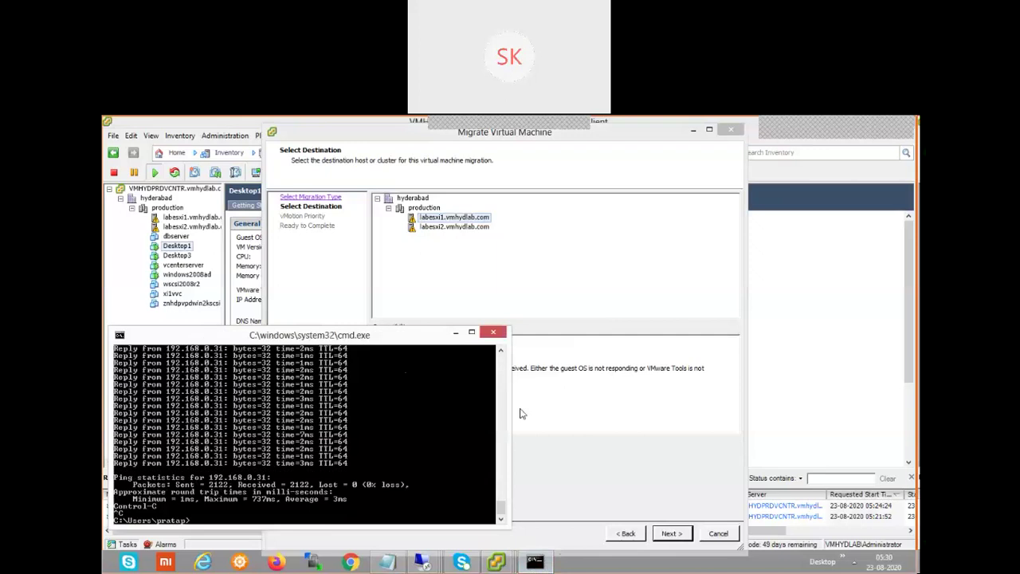
key("alt+F4")
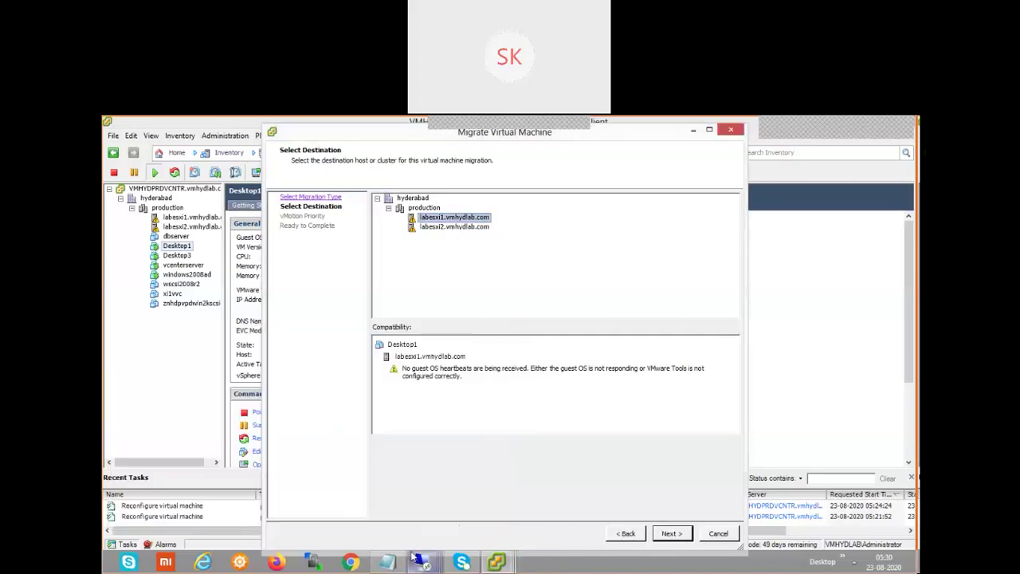
Open a new command prompt and start a continuous ping to 192.168.0.10 with "ping 192.168.0.10 -t".
key("super+r")
type("cmd")
key("Return")
type("pi")
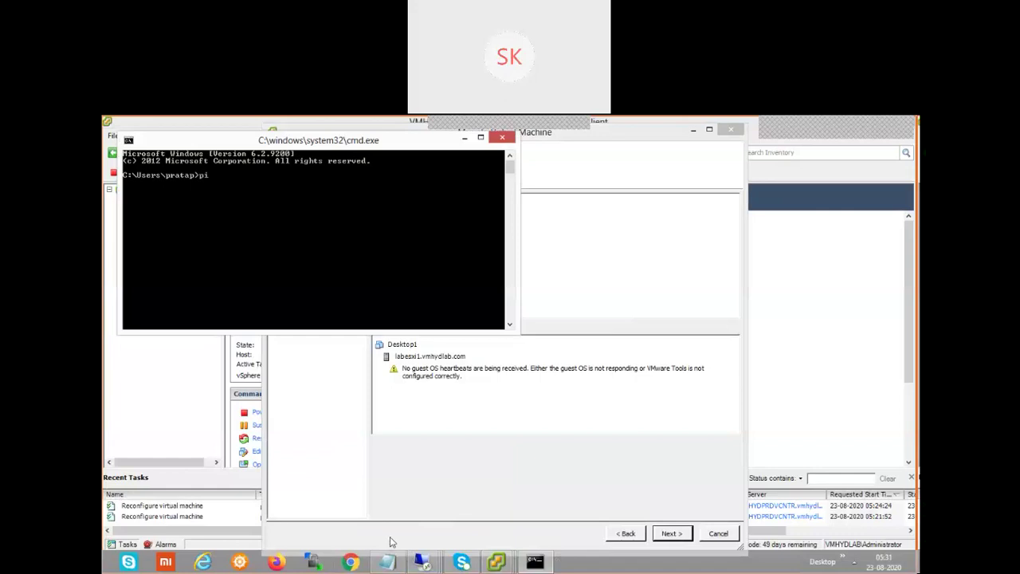
type("ng 192.168.0.10 -t")
key("Return")
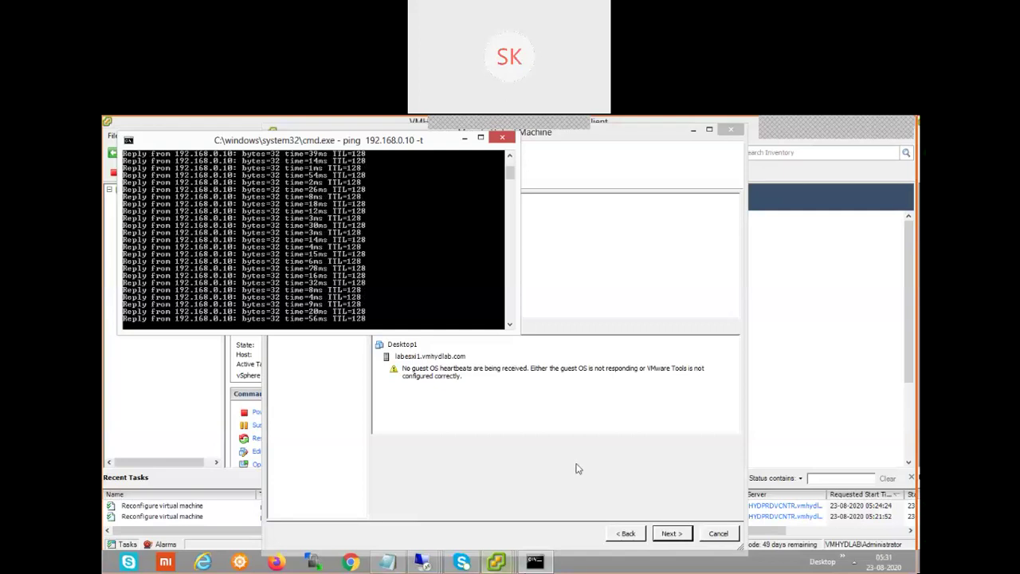
Keep High priority for the vMotion and finish the migration wizard to start migrating Desktop1.
left_click(669, 500)
left_click(676, 534)
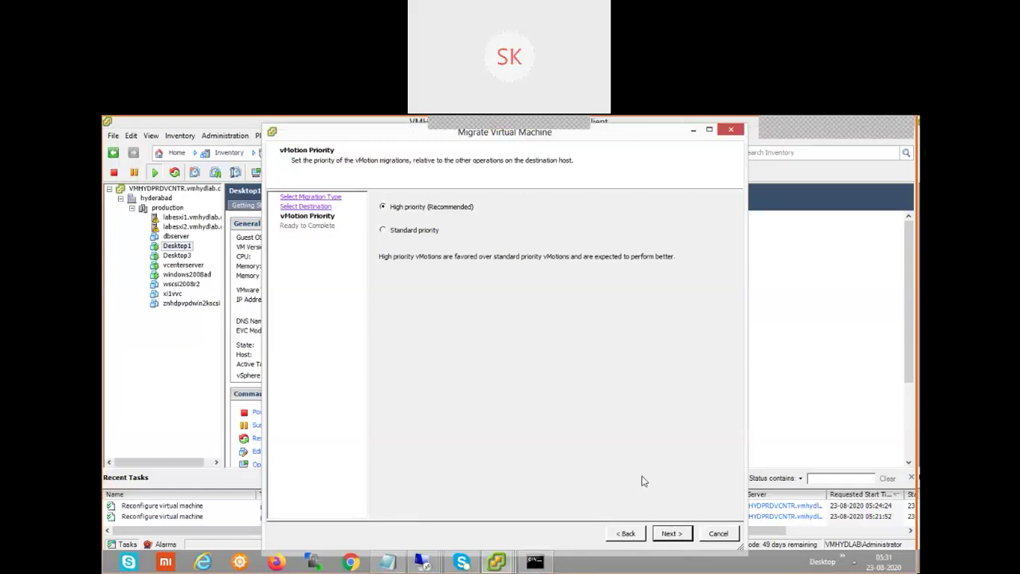
left_click(675, 534)
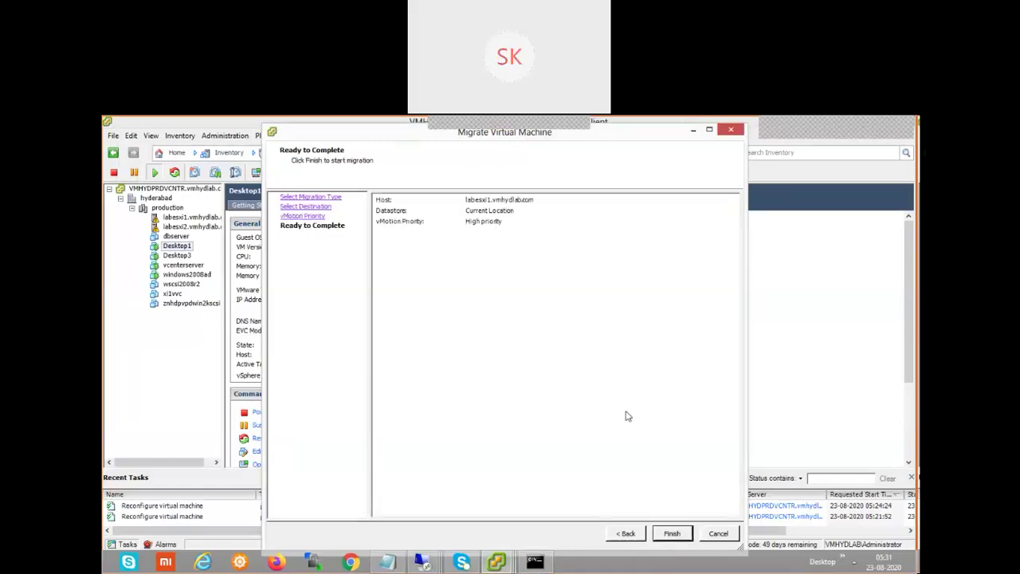
left_click(669, 537)
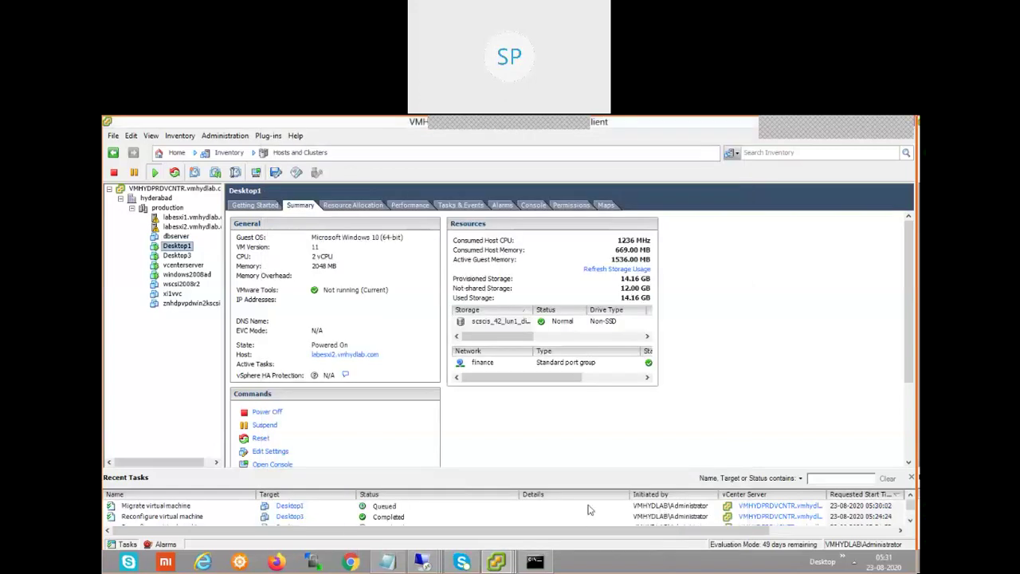
Monitor the ping to 192.168.0.10 beside the migration task, and dismiss the evaluation notice and the migration error.
left_click(535, 562)
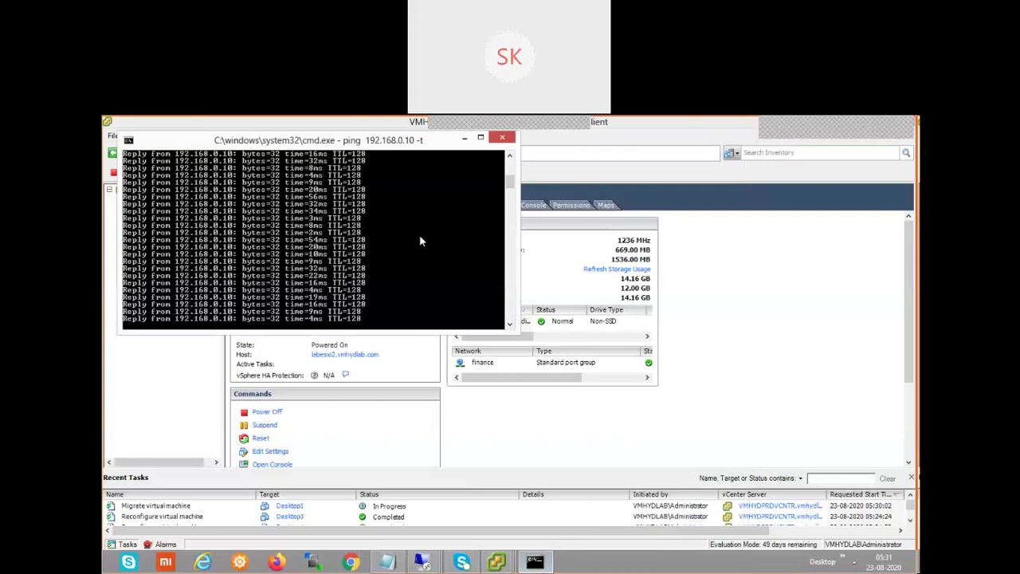
left_click_drag(658, 263, 657, 261)
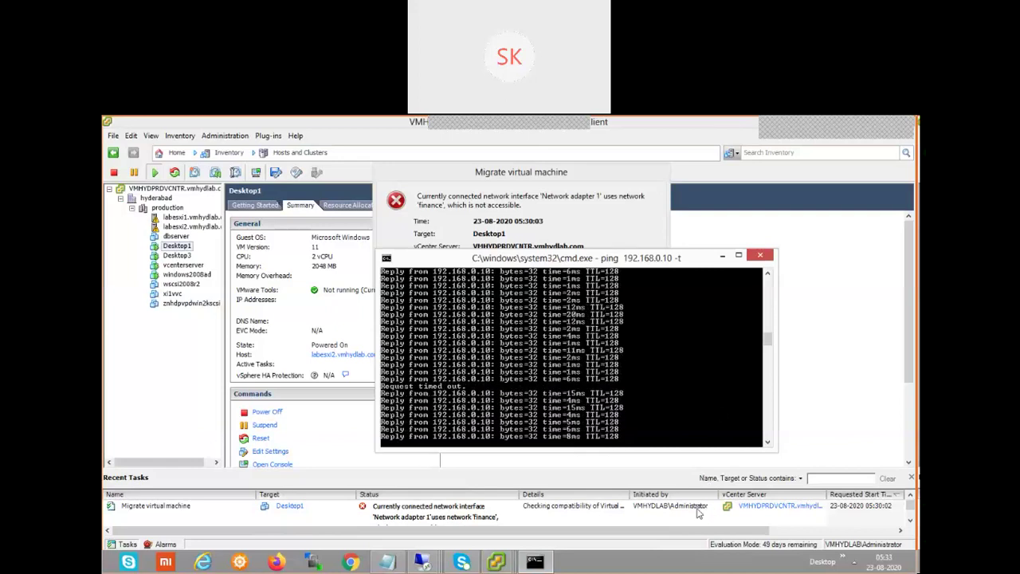
left_click(673, 474)
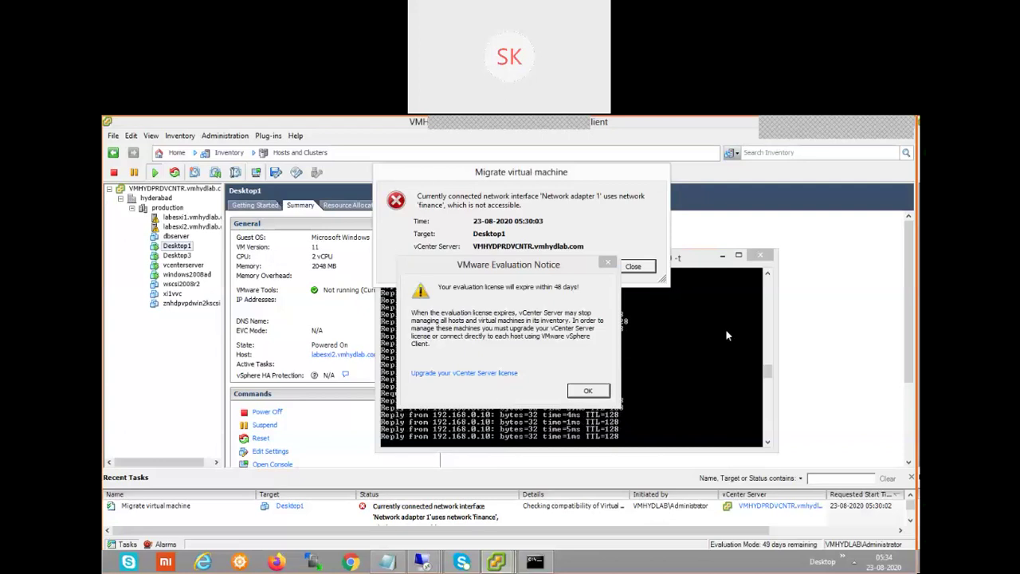
key("Return")
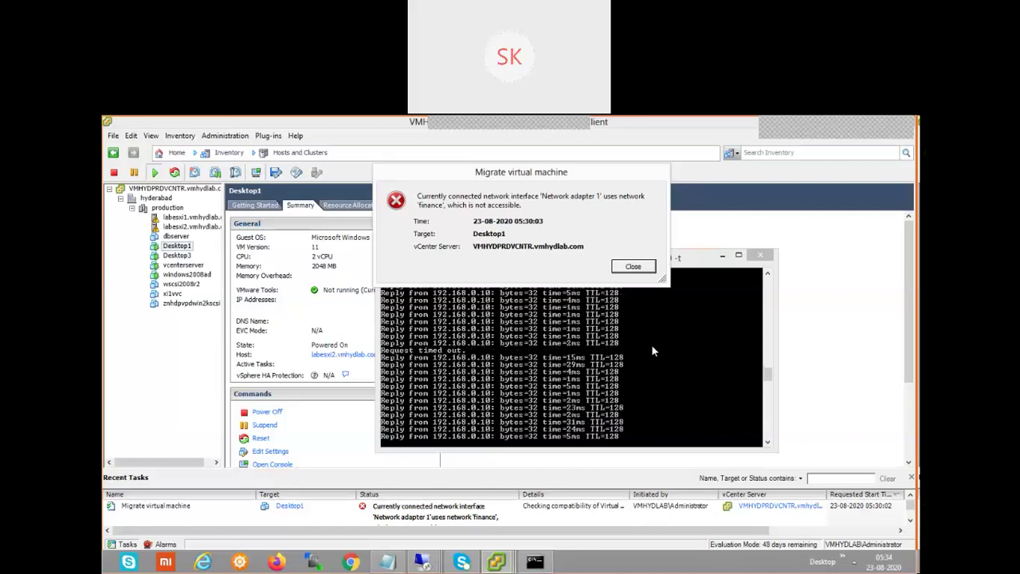
left_click(635, 267)
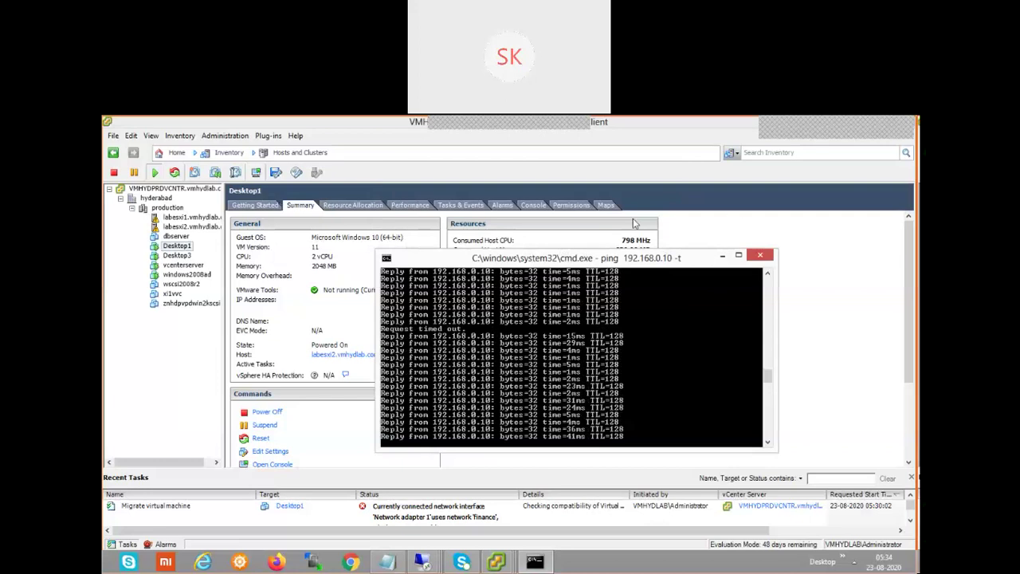
Edit Desktop1's settings to connect Network adapter 1 to the VM Network port group, acknowledging the restricted settings notice.
left_click(714, 226)
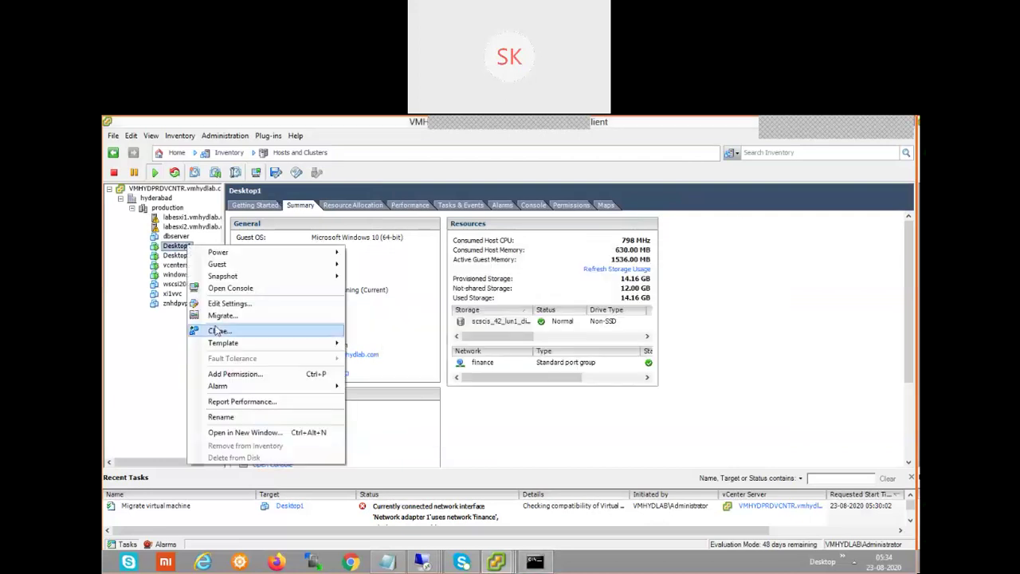
left_click(239, 303)
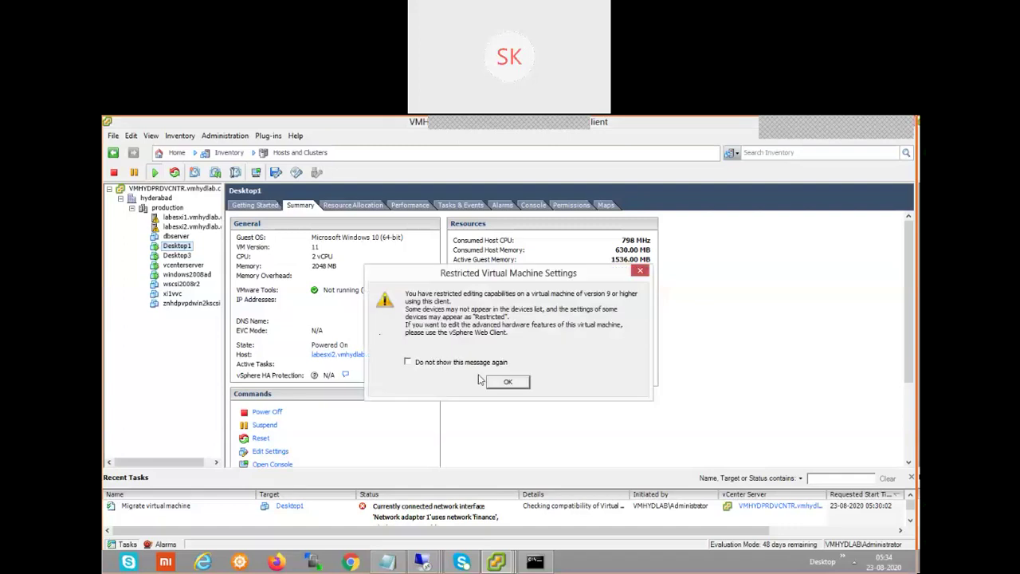
left_click(507, 381)
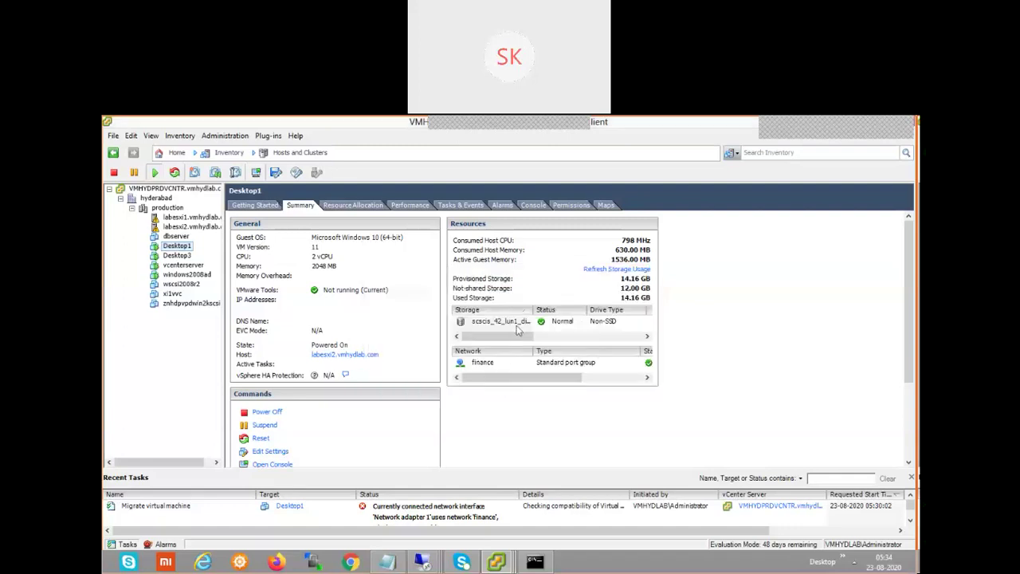
left_click(348, 307)
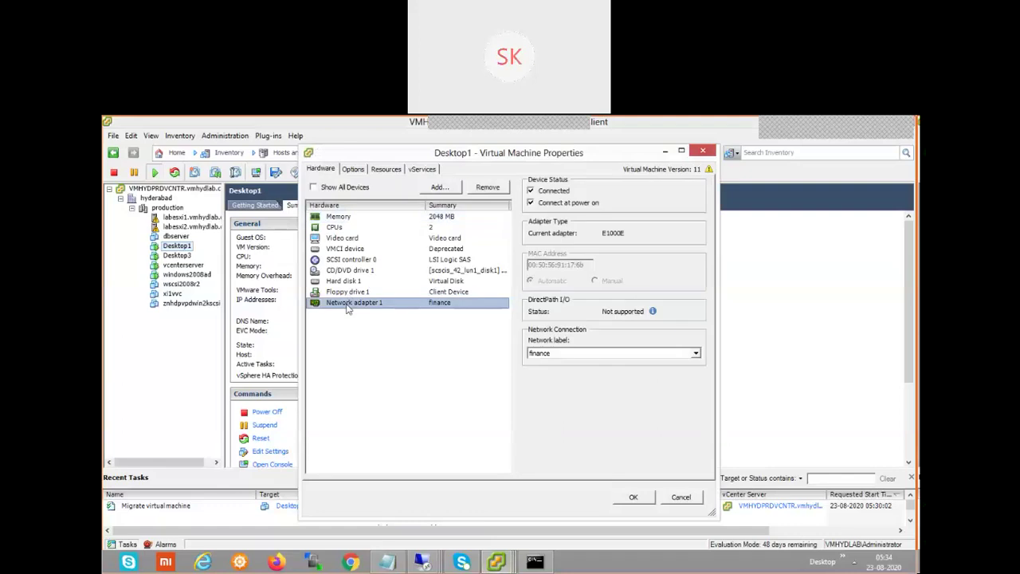
left_click(590, 356)
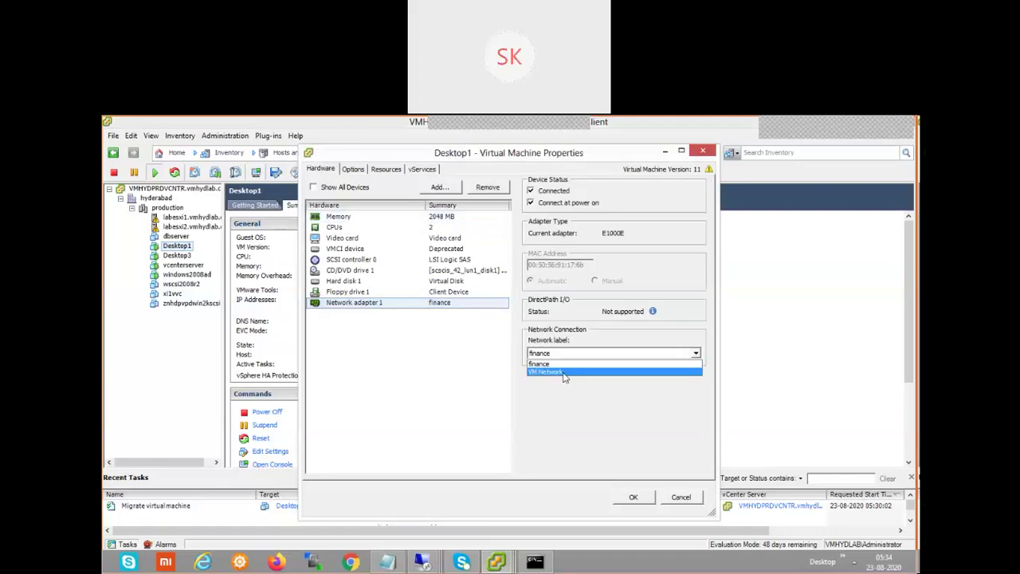
left_click(567, 372)
left_click(635, 498)
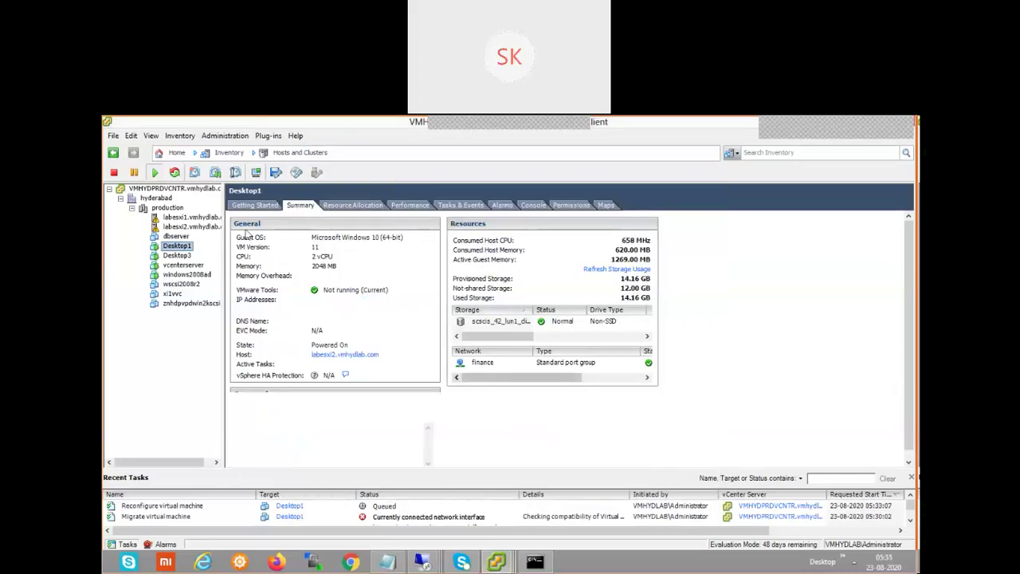
Compare the standard switch networking configurations of hosts labesxi1 and labesxi2.
left_click(189, 218)
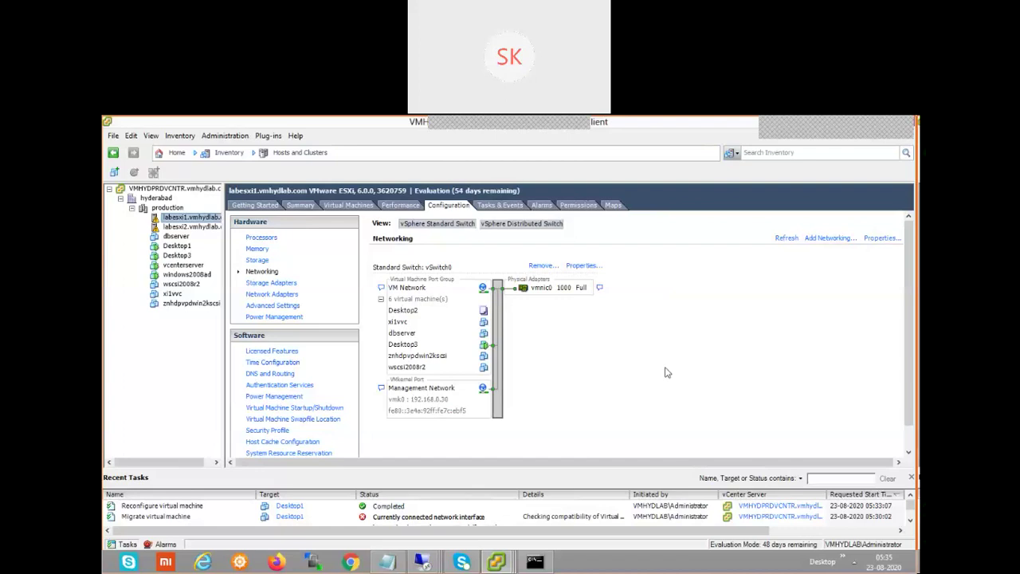
left_click(185, 227)
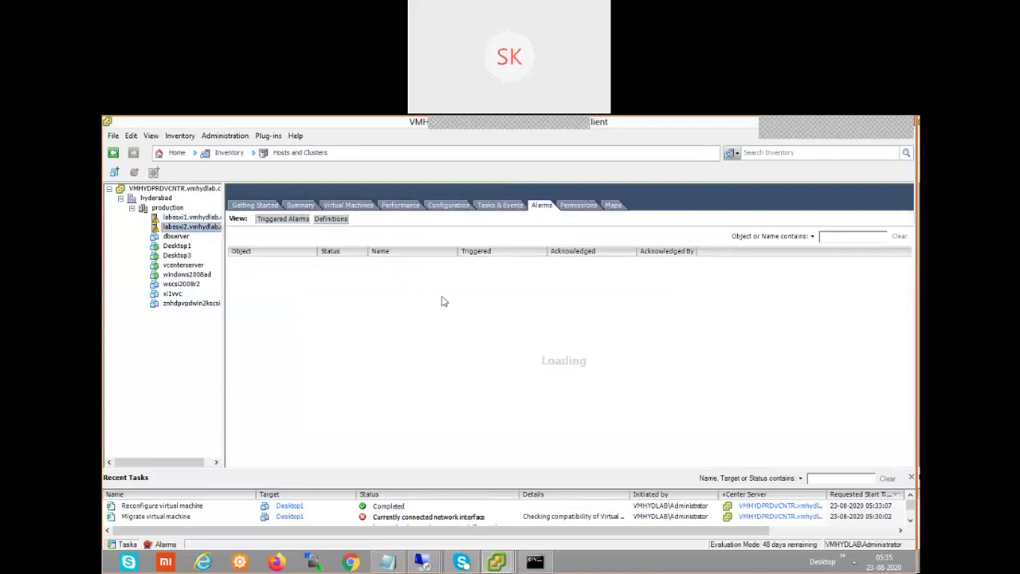
left_click(451, 206)
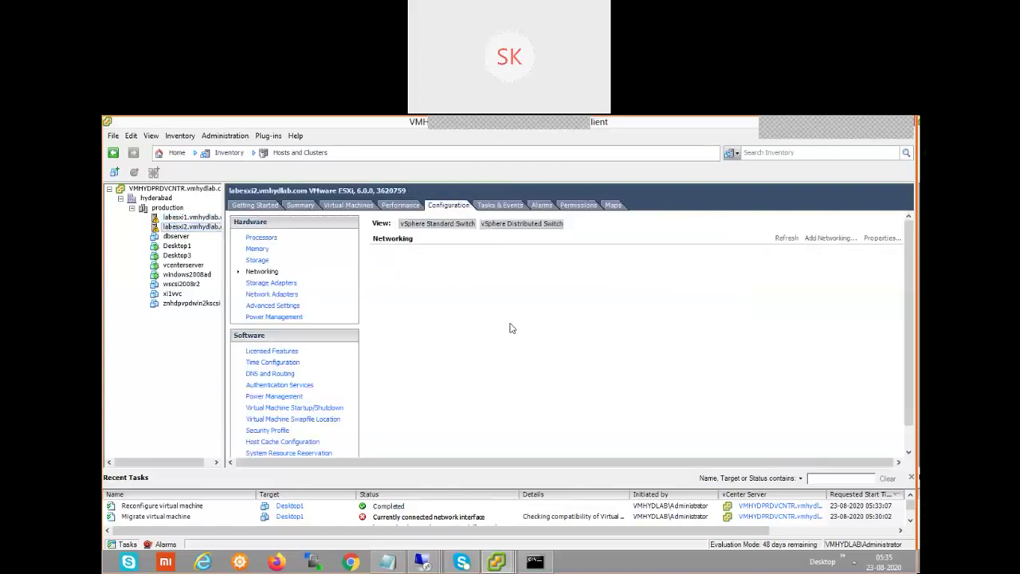
left_click(261, 272)
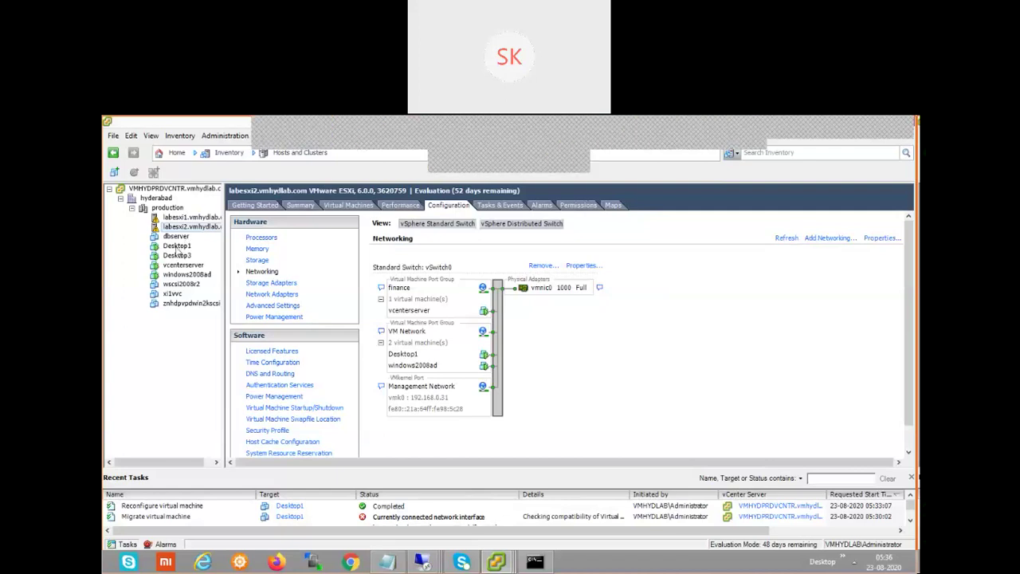
Start migrating the running Desktop1 with the Change host migration type, checking the running ping to 192.168.0.10 meanwhile.
left_click(177, 246)
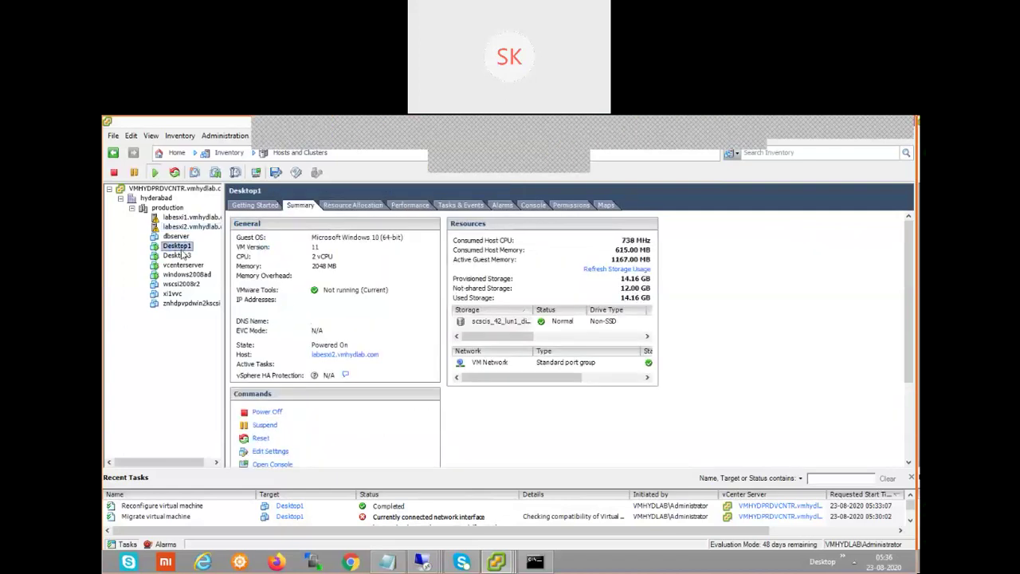
right_click(185, 247)
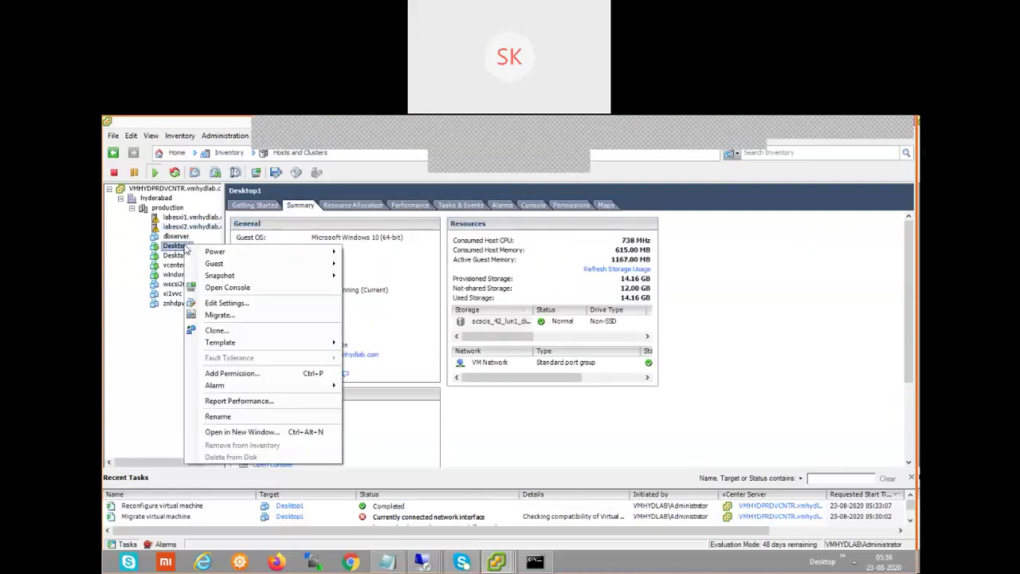
left_click(223, 317)
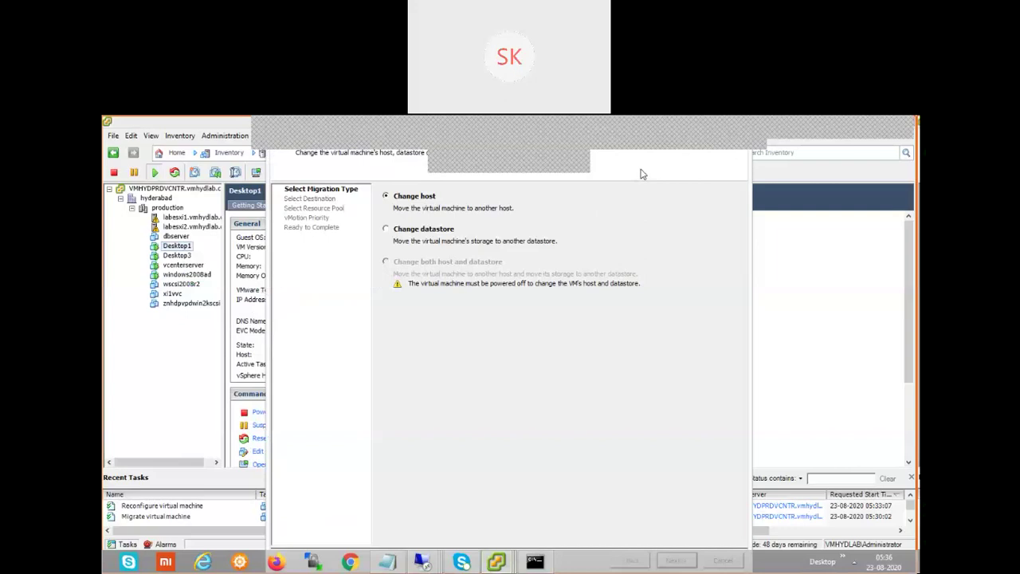
left_click(537, 564)
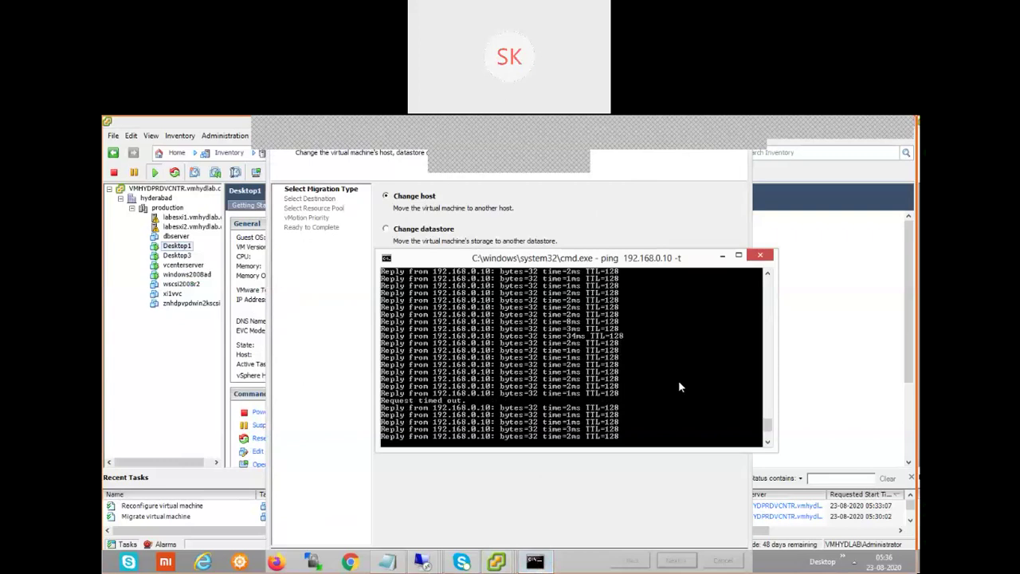
left_click(330, 341)
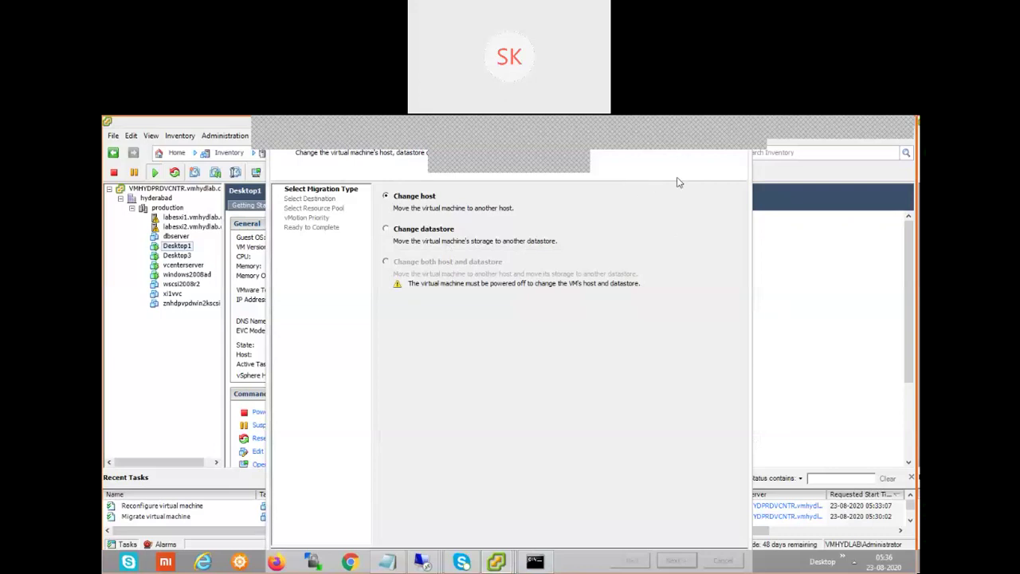
left_click(652, 151)
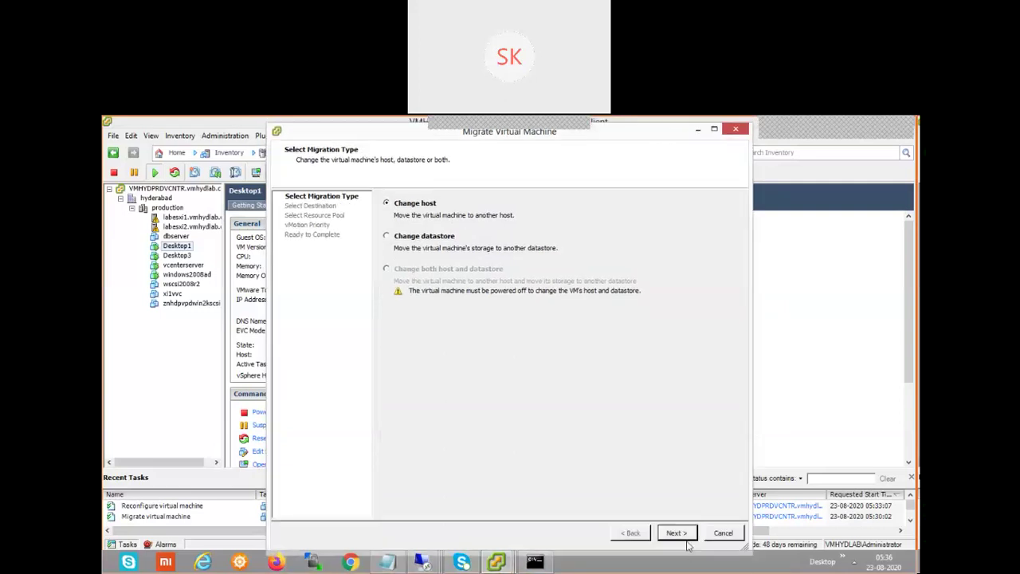
left_click(676, 541)
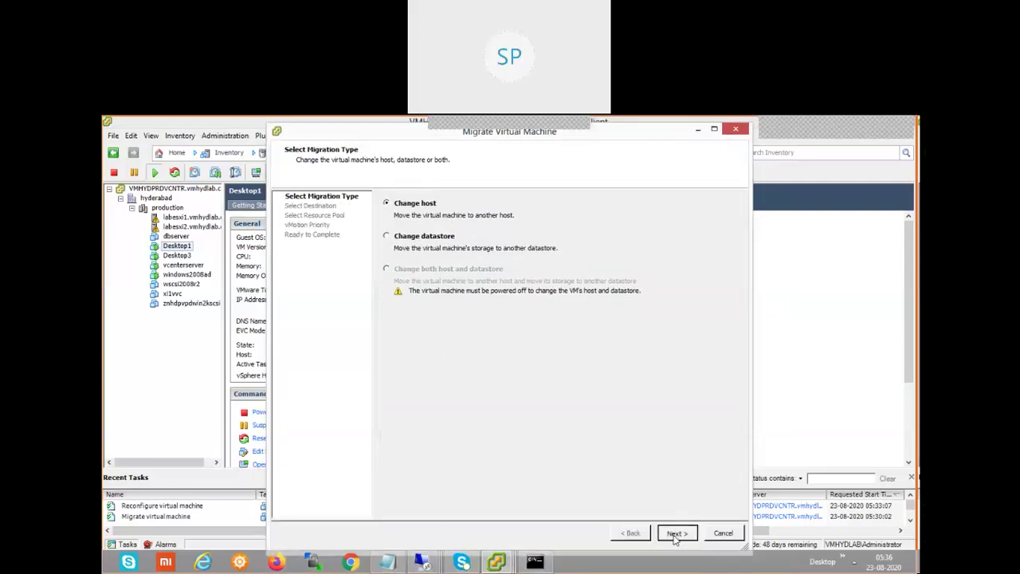
Choose labesxi1.vmhydlab.com in the production cluster as destination, keep High priority, and finish the wizard to start the migration.
left_click(394, 208)
left_click(458, 217)
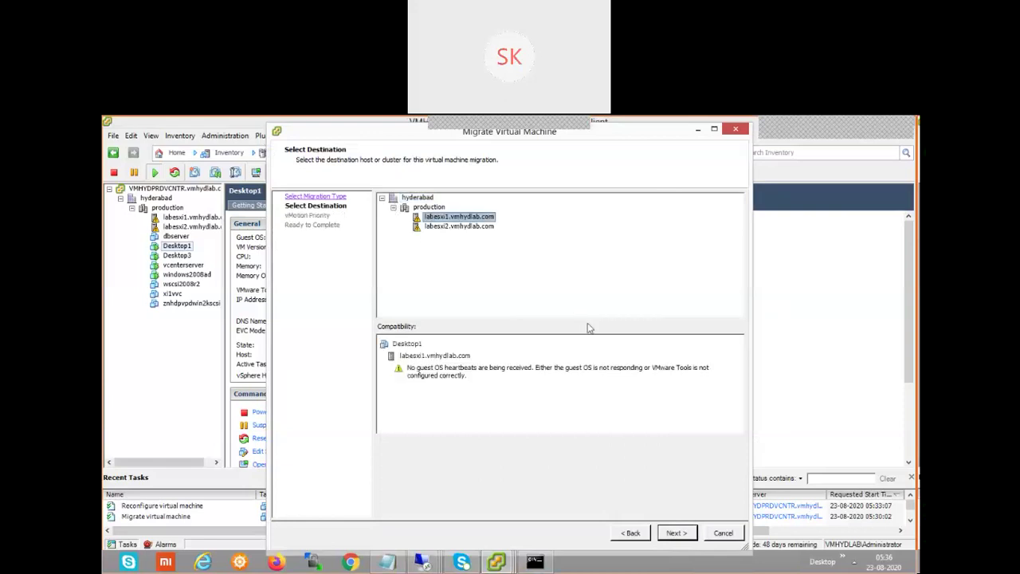
left_click(676, 534)
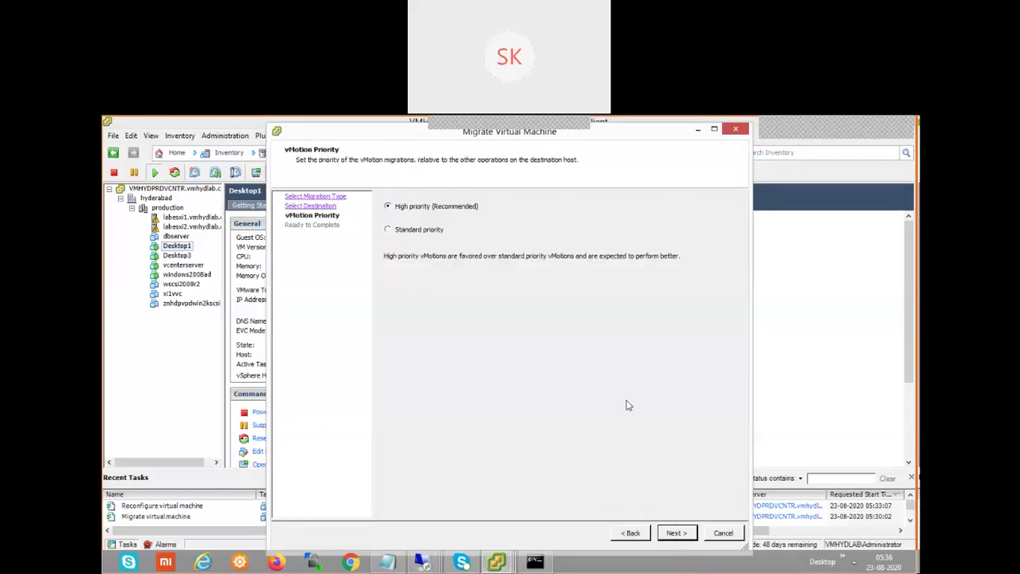
left_click(667, 534)
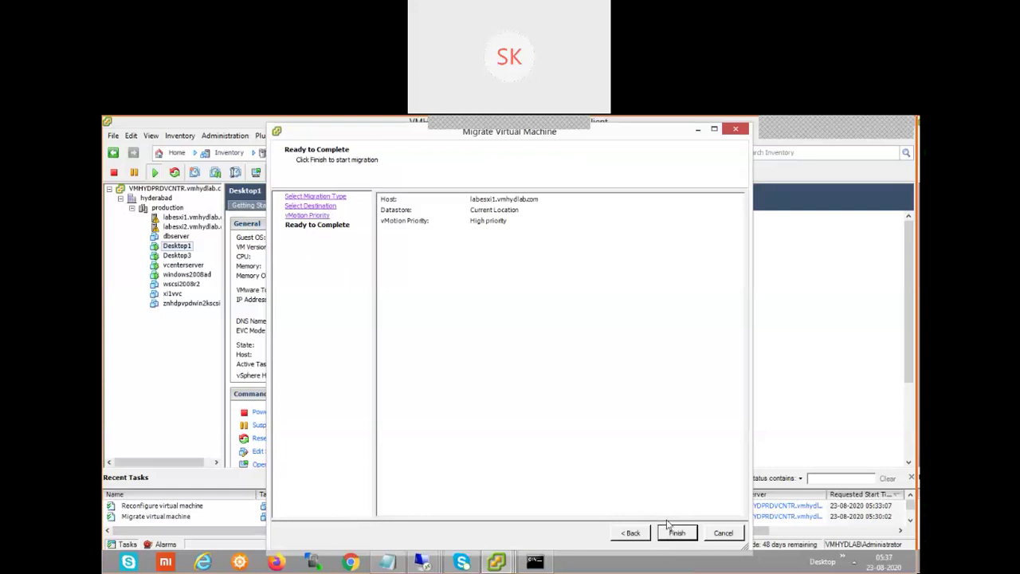
left_click(678, 534)
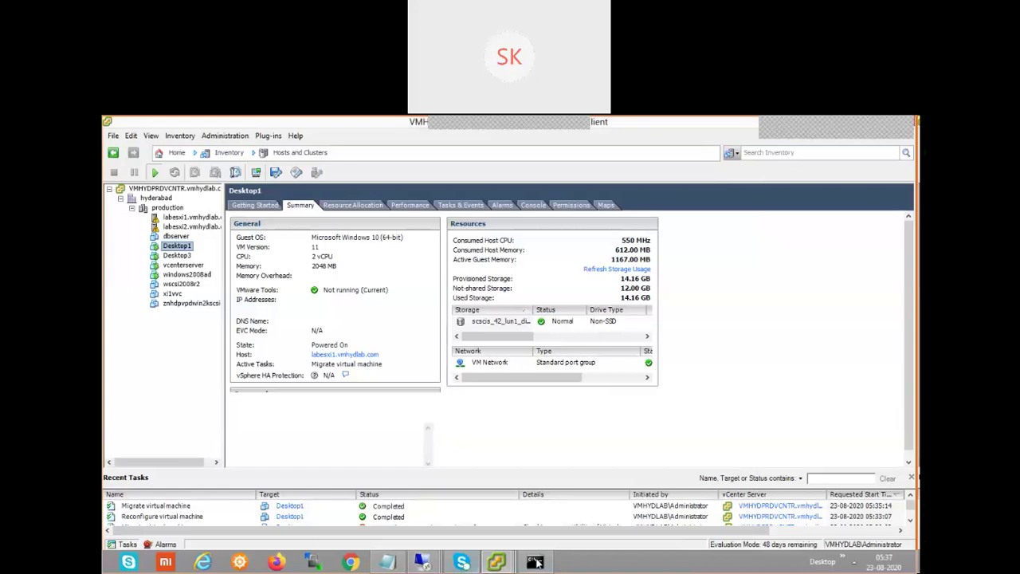
Check the ping replies from 192.168.0.10 and the host shown in the summaries of Desktop1 and Desktop3.
left_click(535, 562)
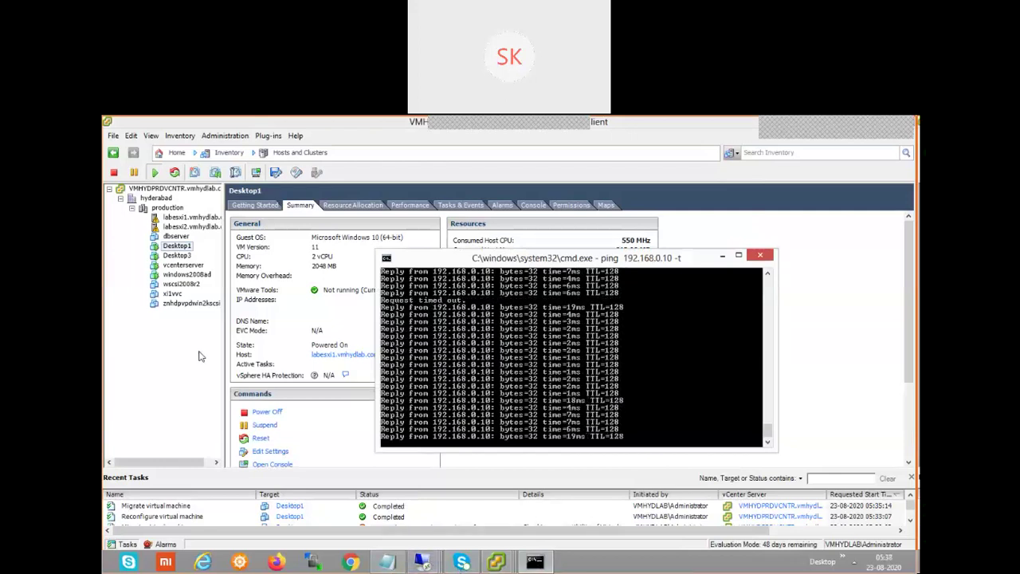
left_click(355, 318)
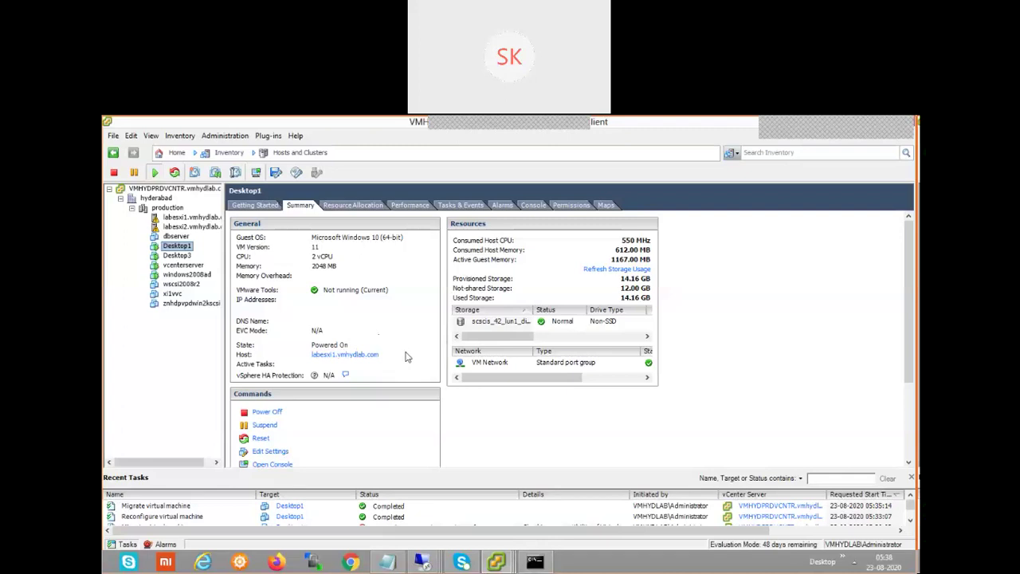
left_click(171, 256)
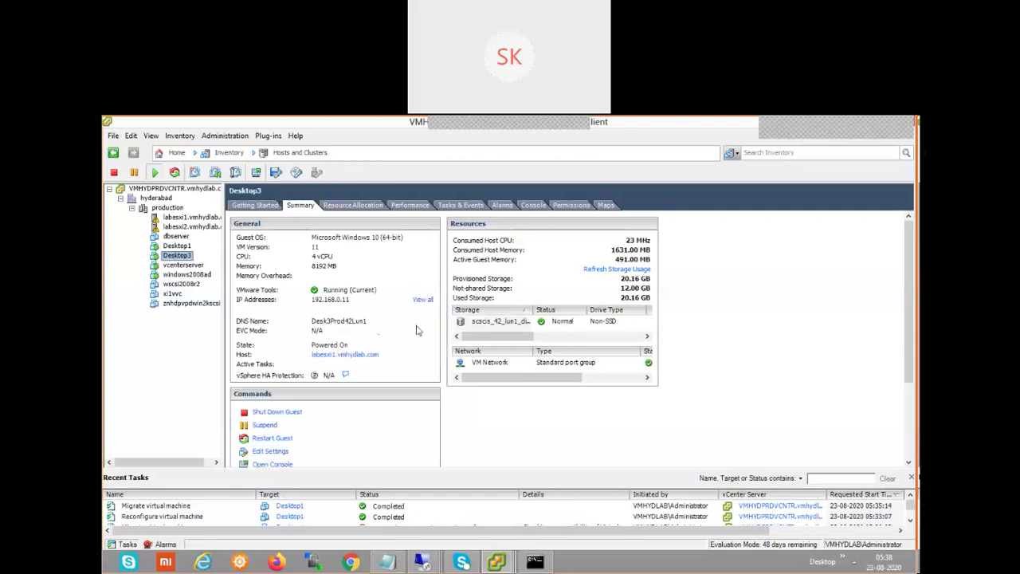
List the production cluster's virtual machines sorted by name to review which host runs each one.
left_click(177, 208)
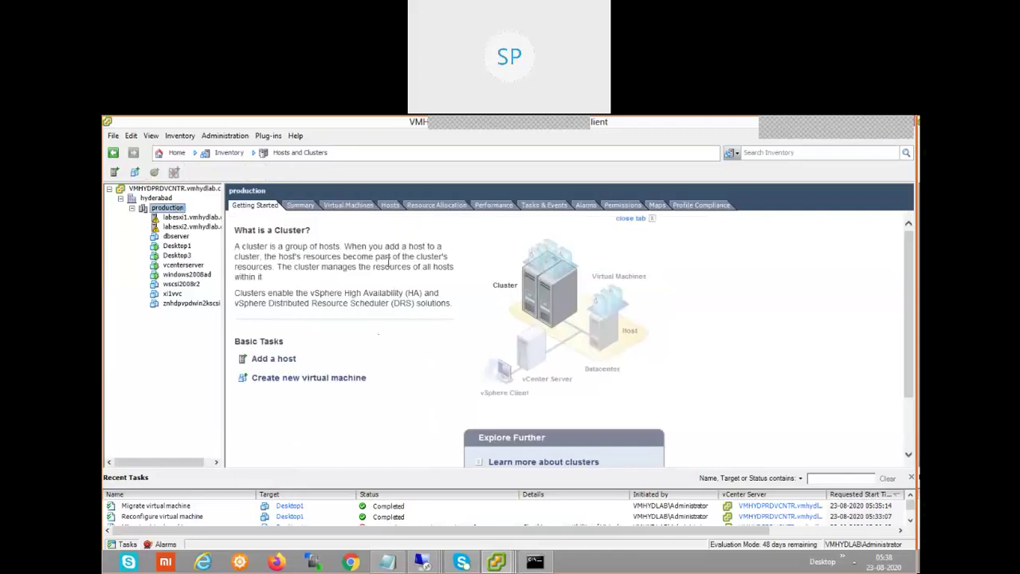
left_click(348, 205)
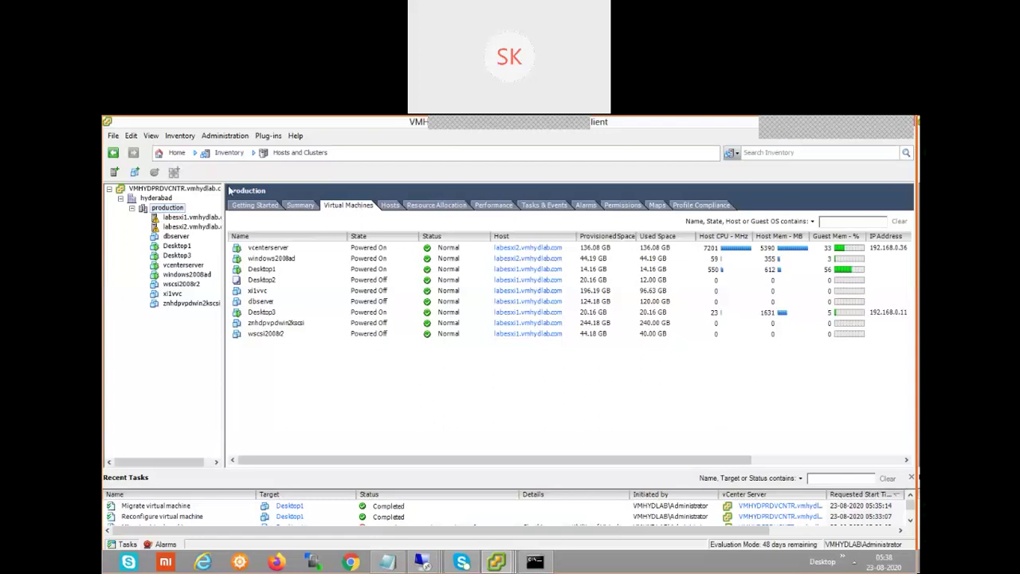
left_click(291, 236)
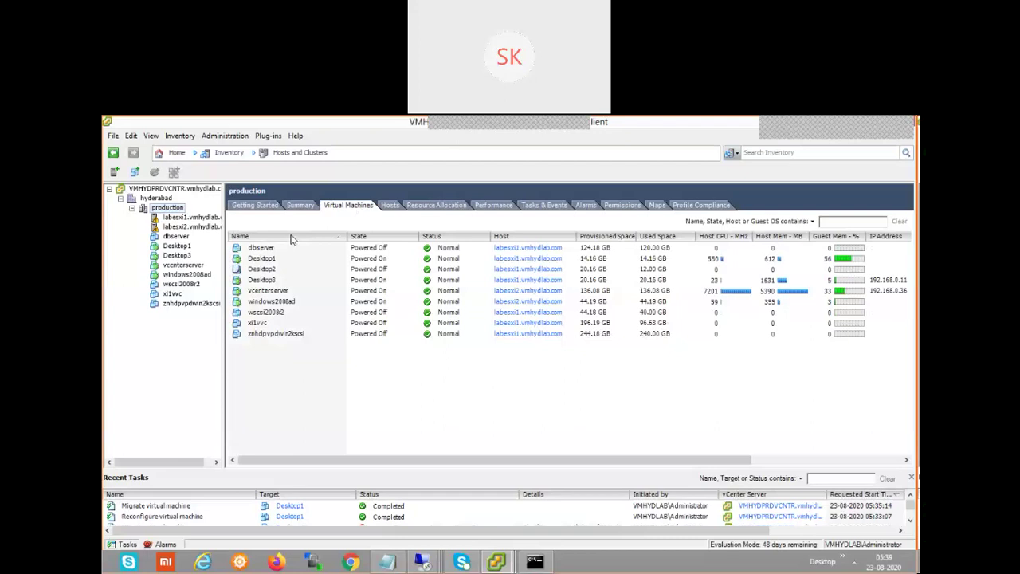
Try to migrate the running Desktop3 to labesxi2.vmhydlab.com with Change host, review the compatibility check, and cancel the wizard.
left_click(178, 255)
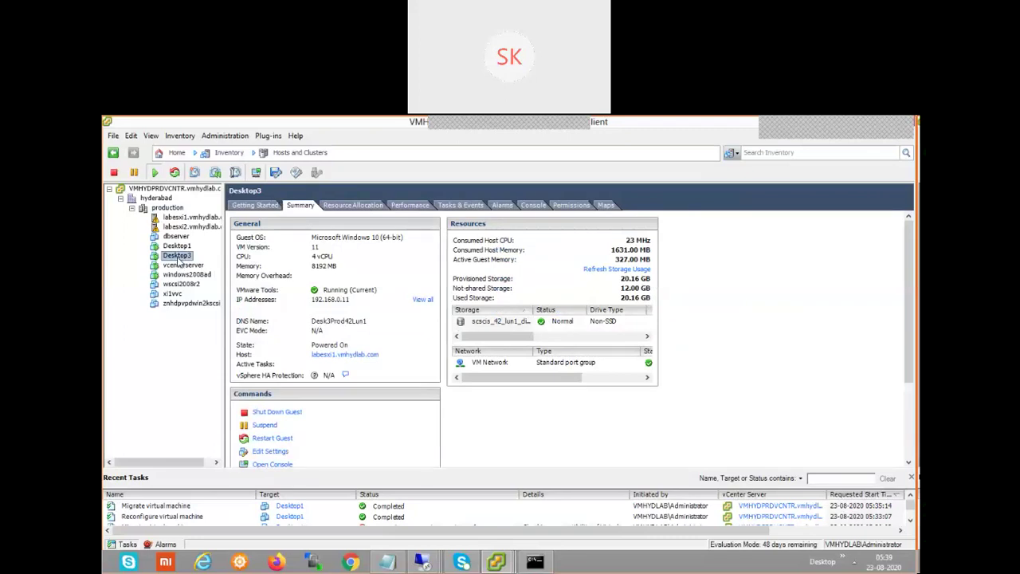
right_click(179, 261)
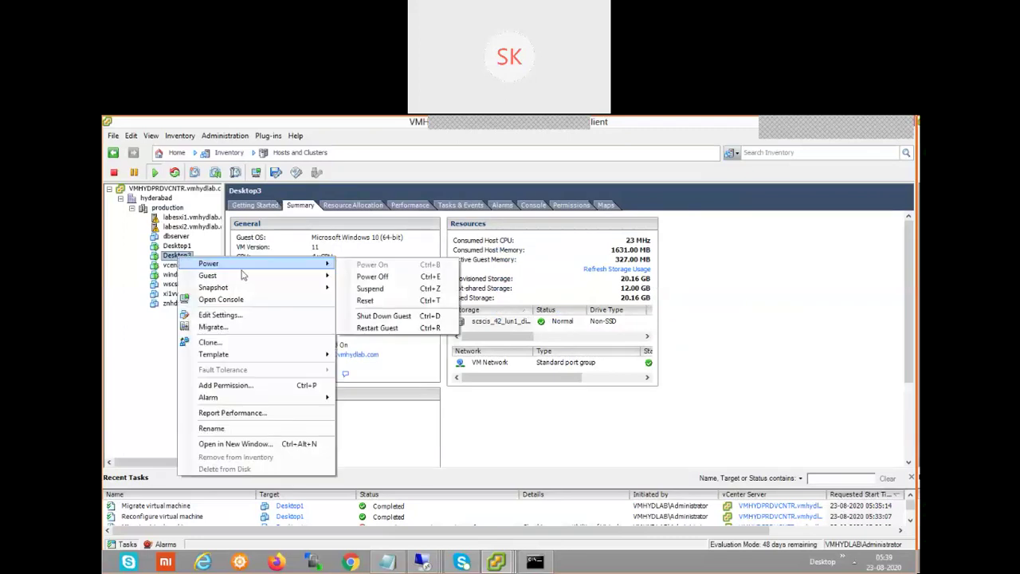
left_click(252, 327)
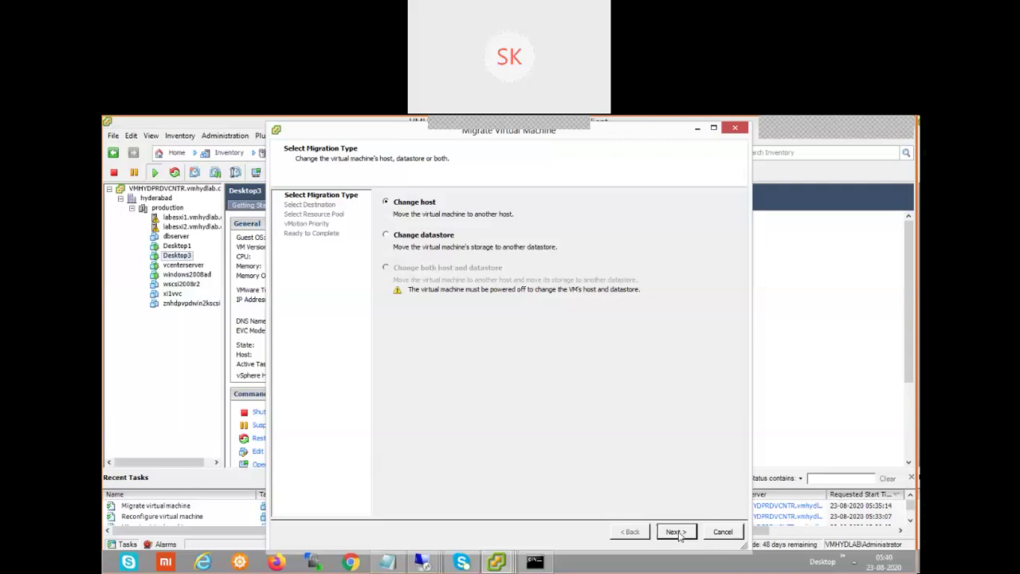
left_click(679, 535)
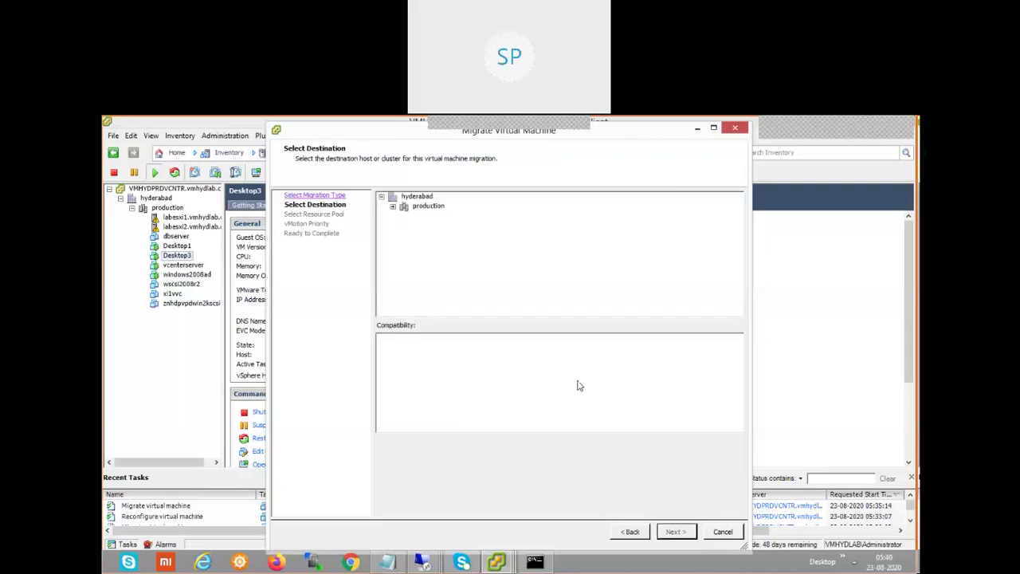
left_click(392, 207)
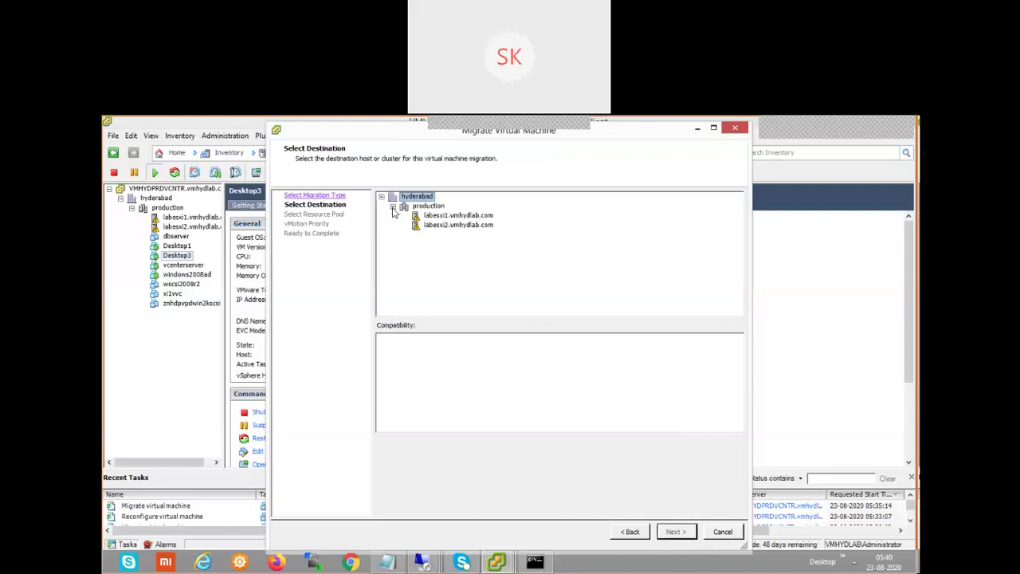
left_click(444, 227)
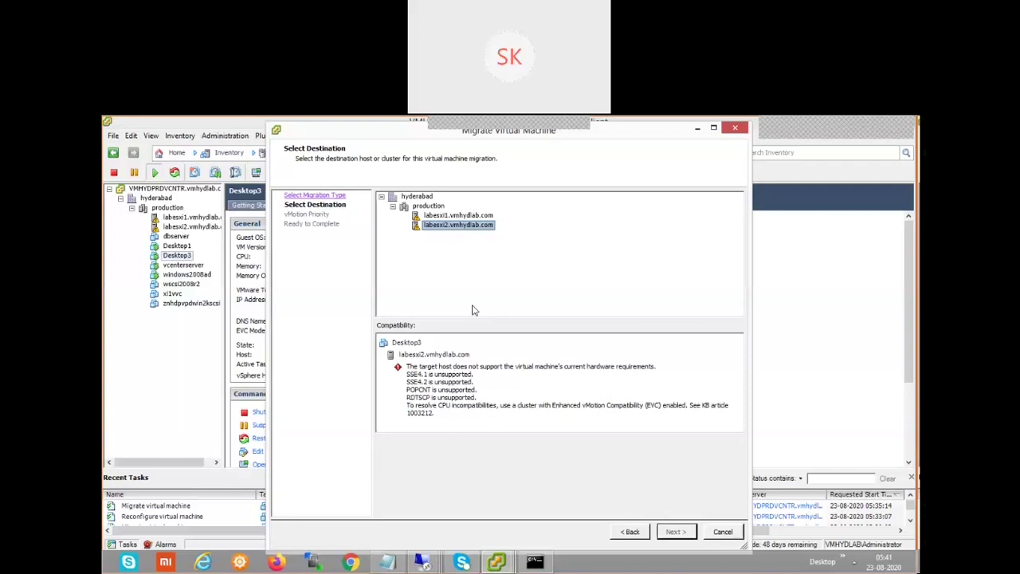
left_click(722, 532)
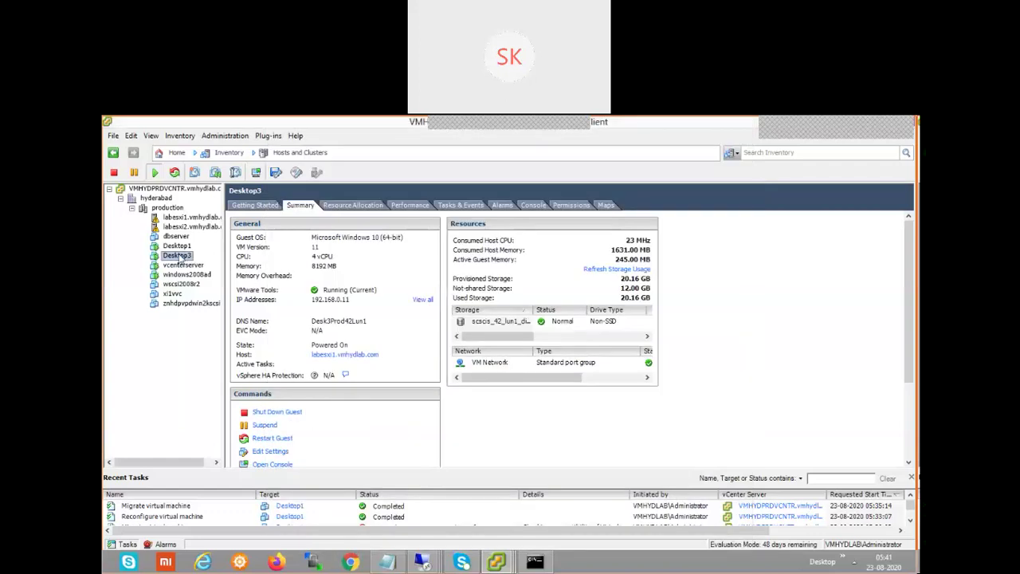
Set Desktop3's CD/DVD drive 1 to Client Device, save the settings, and check the reconfigure task.
right_click(180, 257)
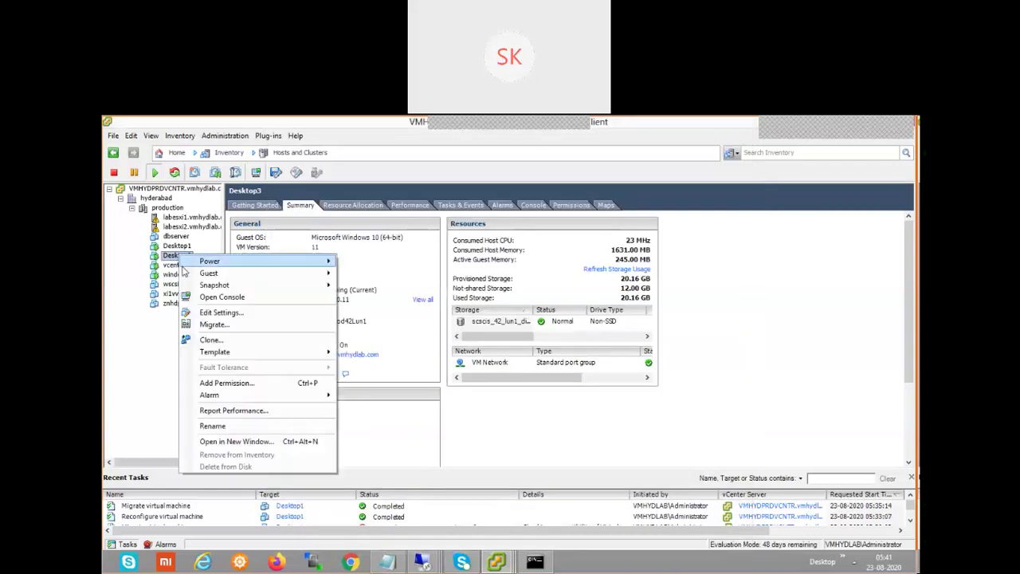
left_click(222, 313)
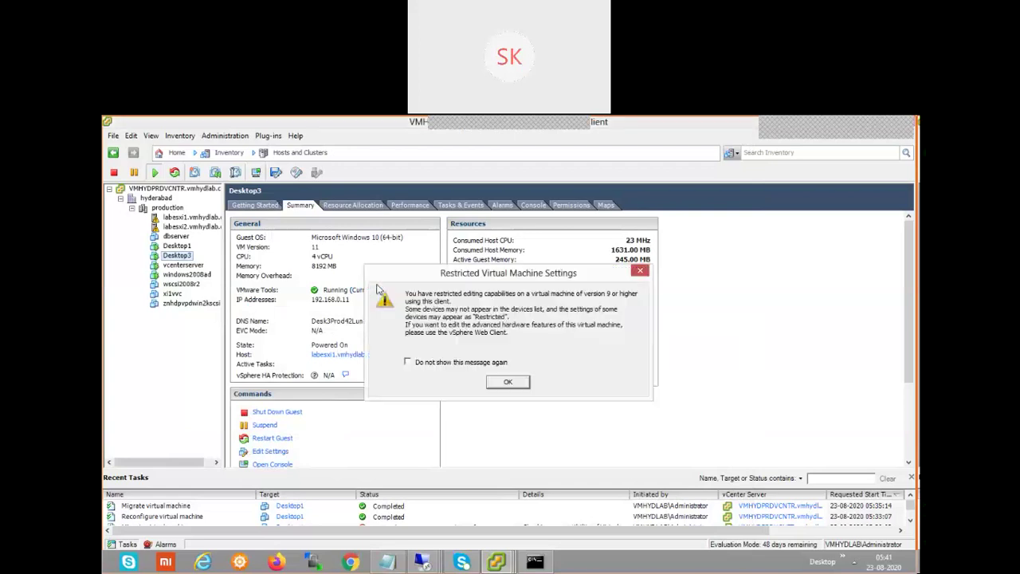
left_click(505, 383)
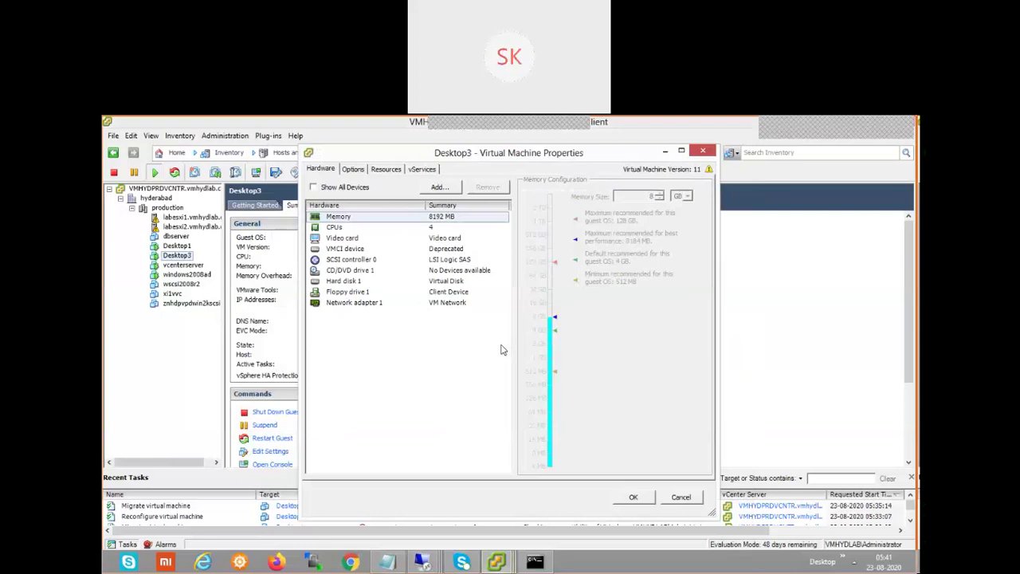
left_click(353, 270)
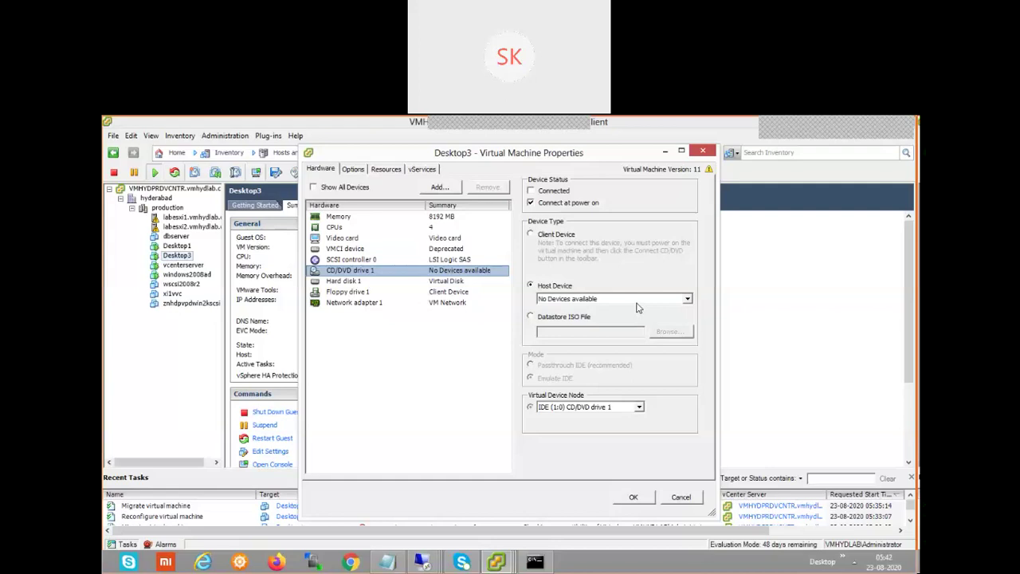
left_click(556, 236)
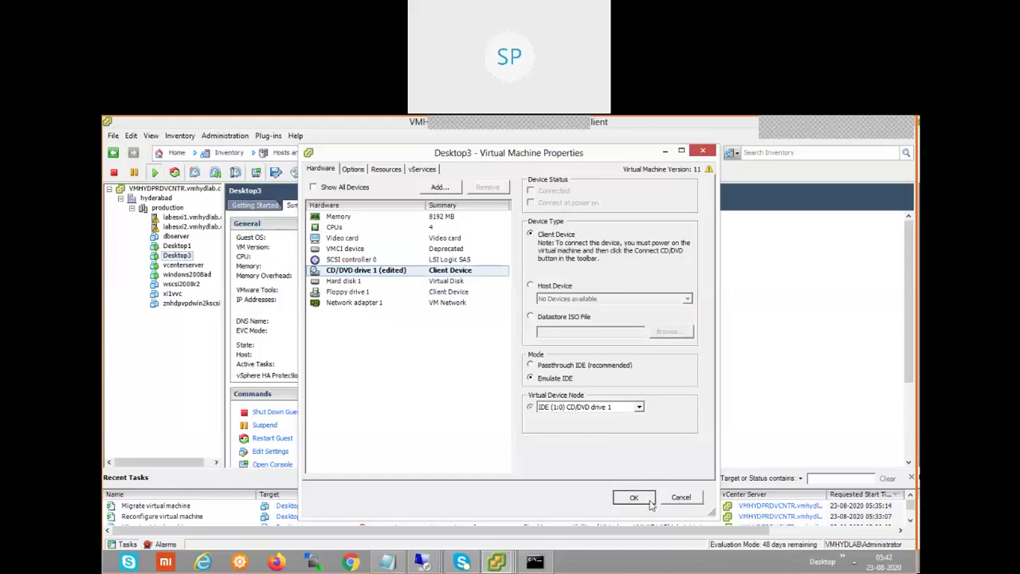
left_click(634, 497)
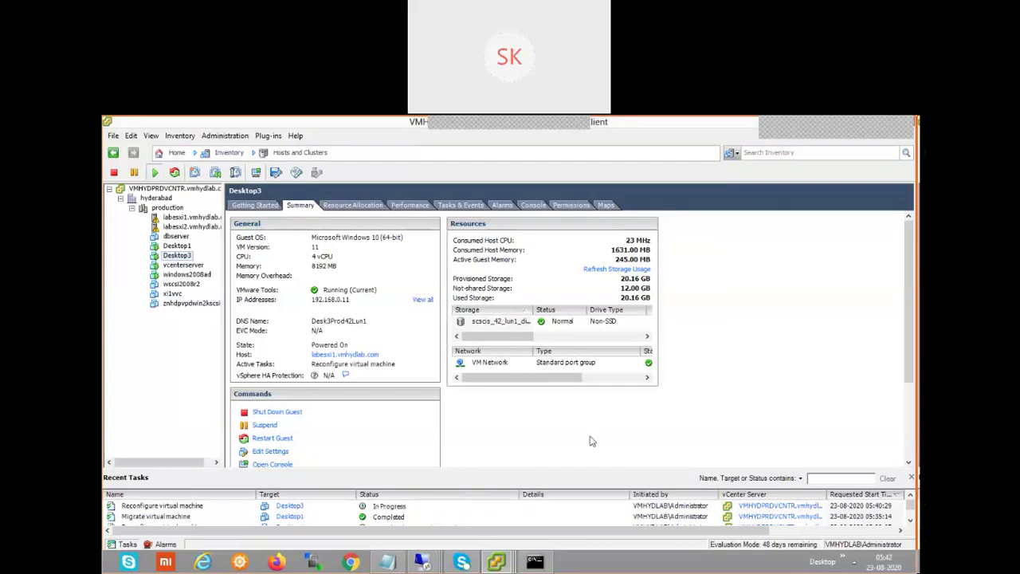
left_click(463, 507)
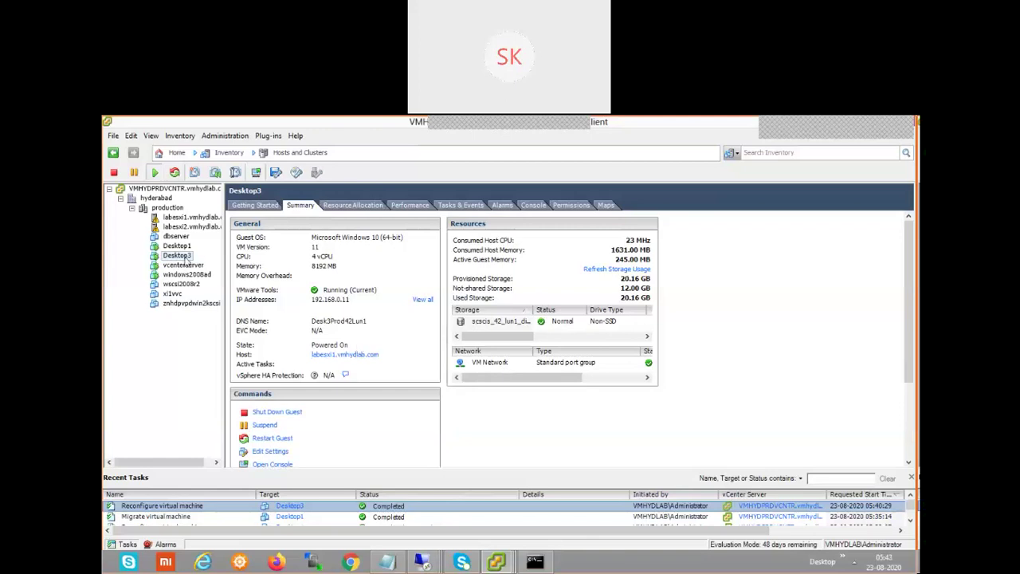
Check Desktop3's compatibility with labesxi2.vmhydlab.com in a Change host migration, and cancel the wizard.
right_click(185, 258)
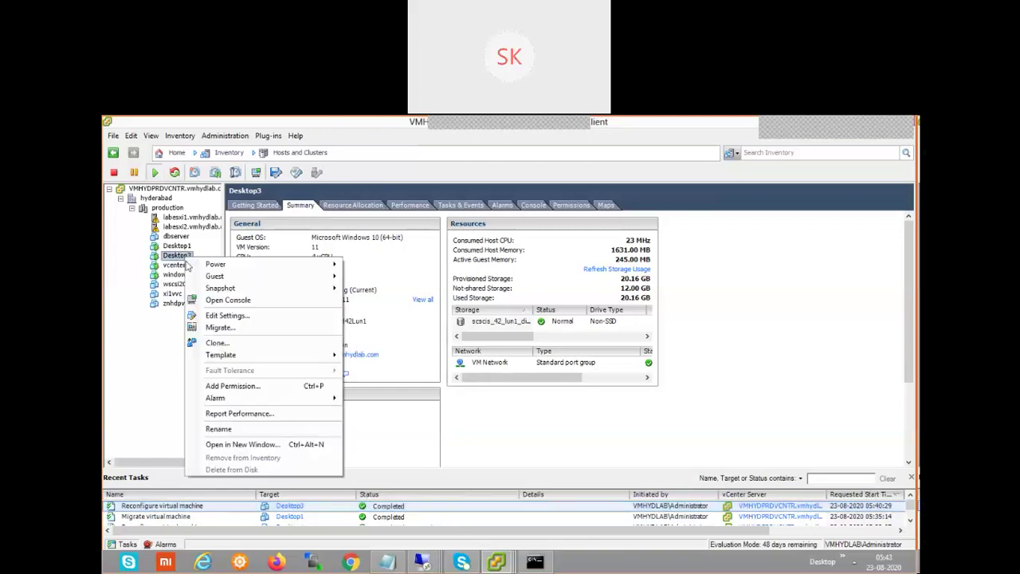
left_click(219, 327)
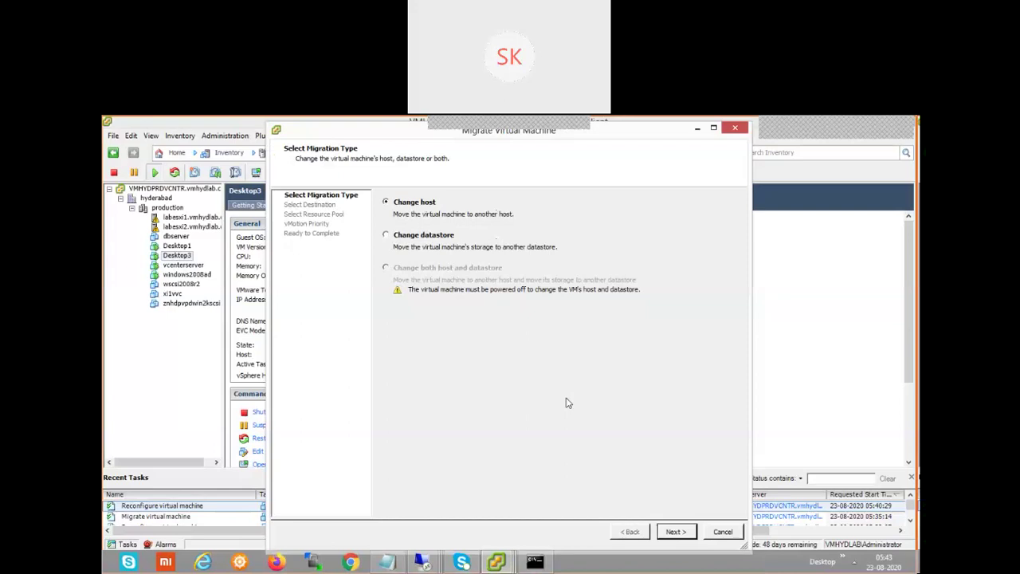
left_click(676, 531)
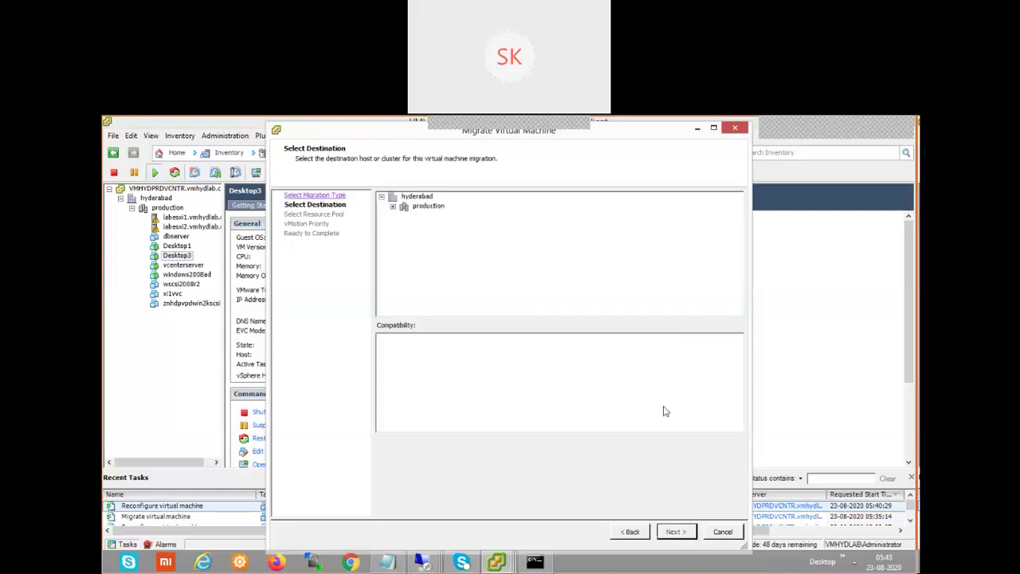
left_click(393, 206)
left_click(450, 225)
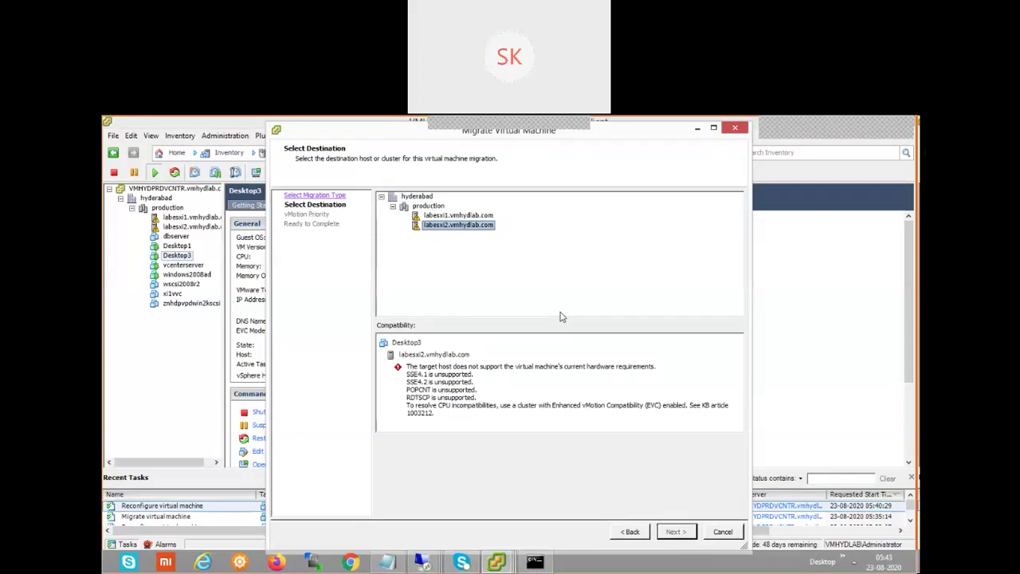
left_click(720, 533)
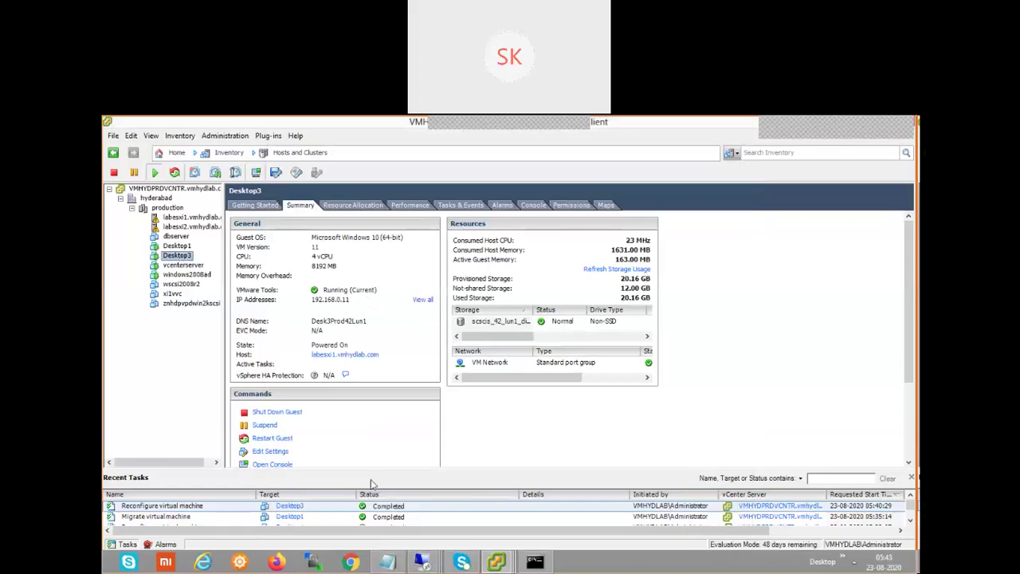
Review the reconfigure task and the device type of Desktop3's CD/DVD drive 1, and close the settings without saving.
left_click(387, 506)
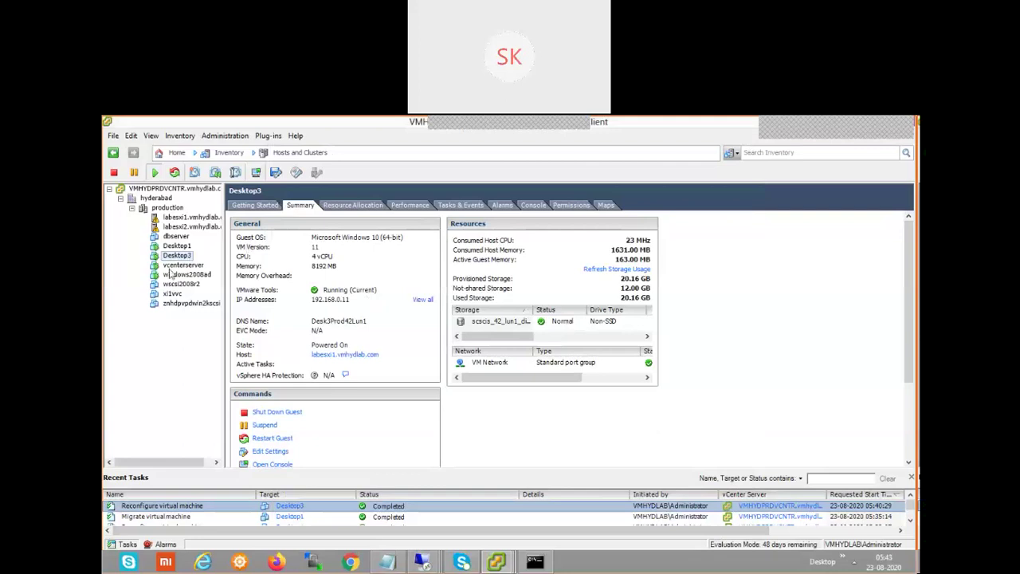
left_click(185, 258)
right_click(186, 258)
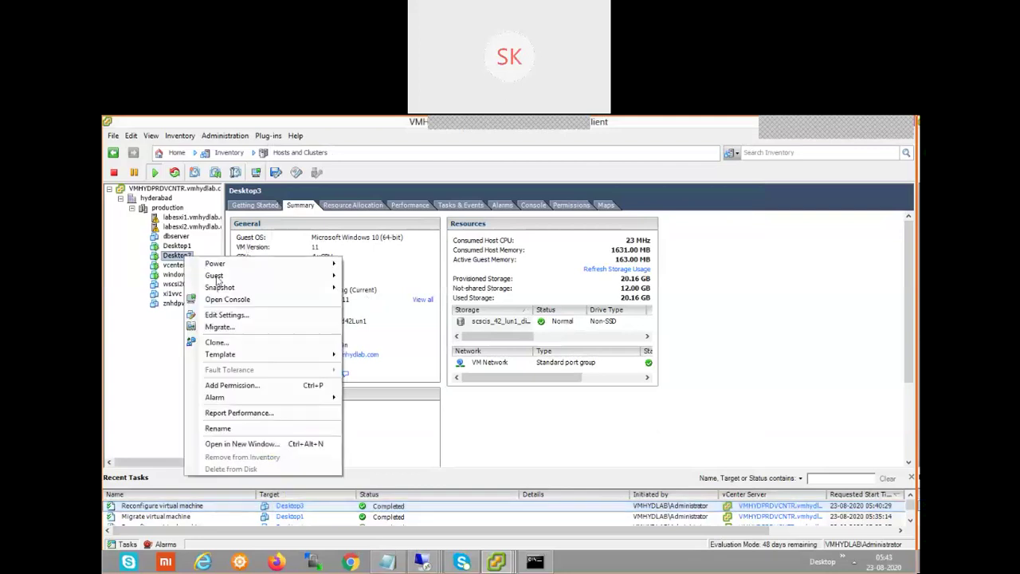
left_click(239, 315)
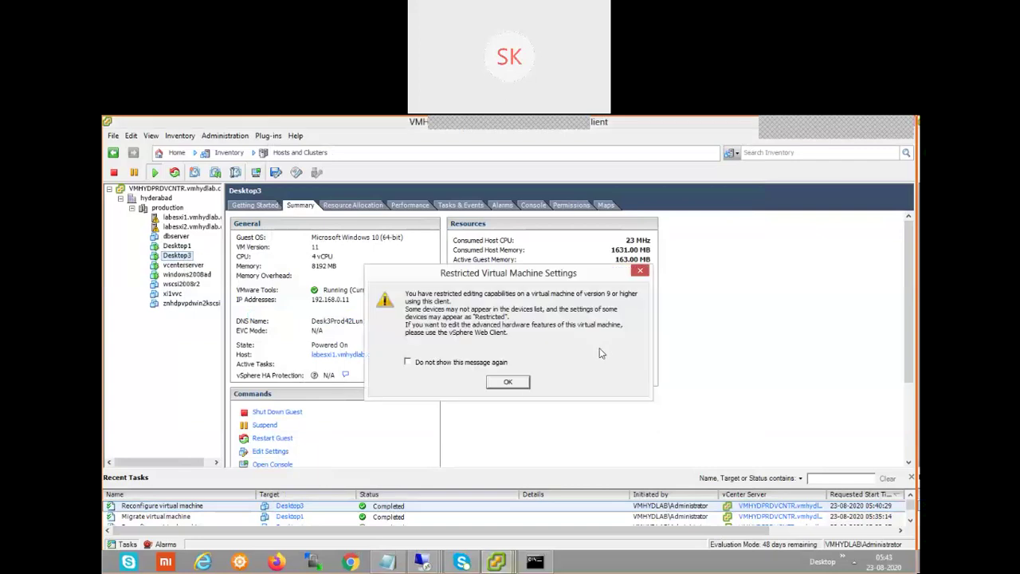
left_click(524, 386)
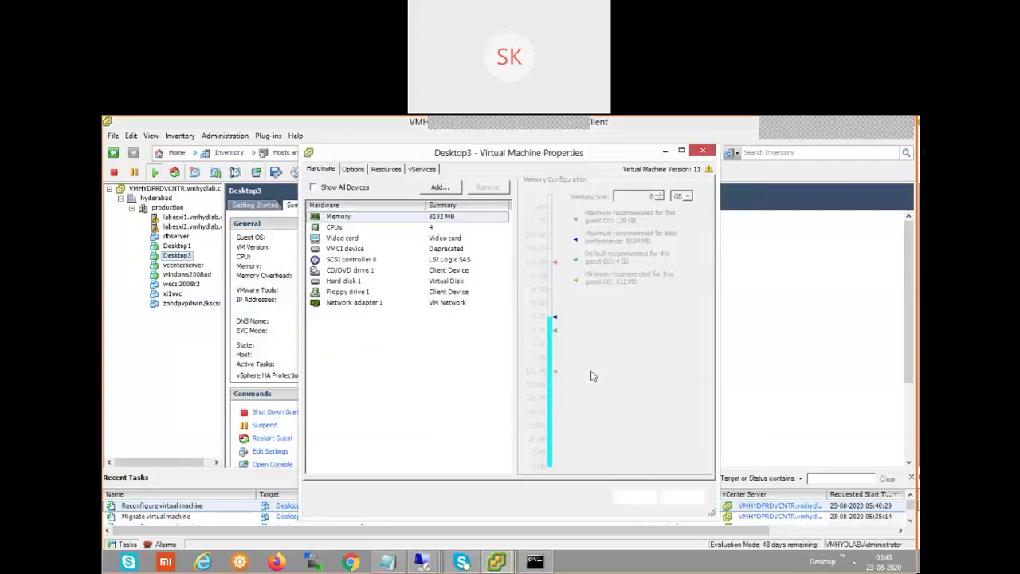
left_click(347, 272)
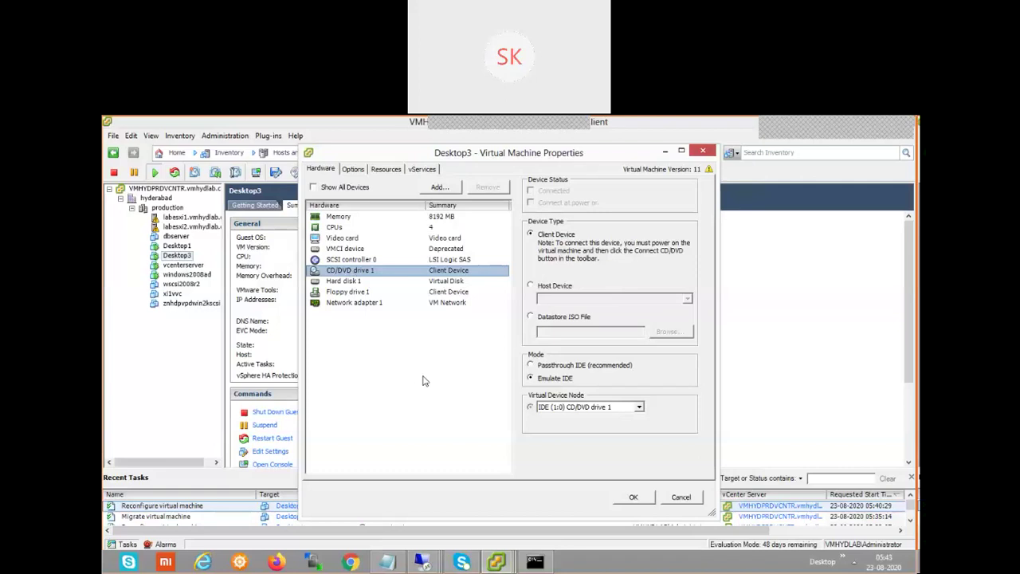
left_click(630, 500)
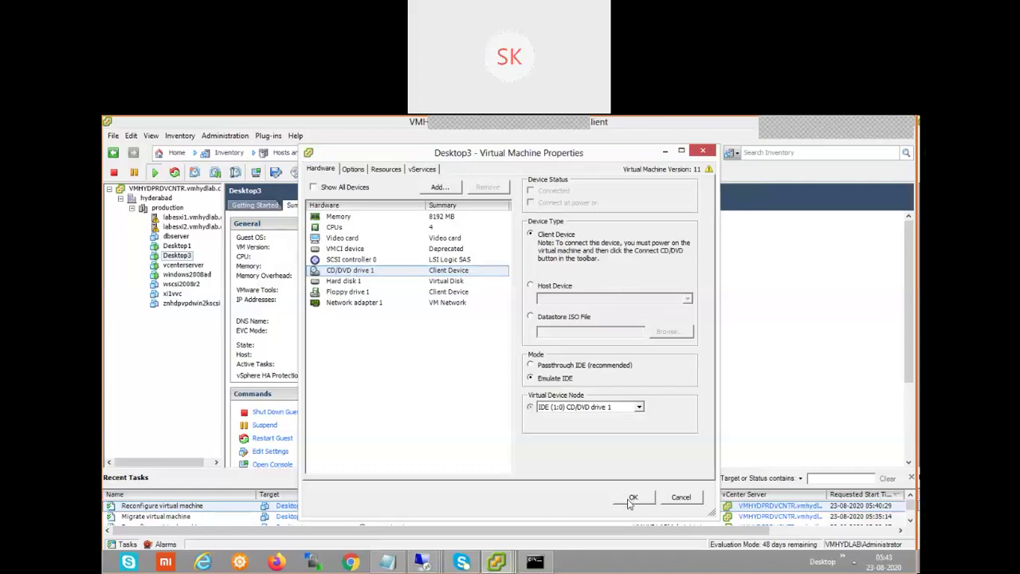
left_click(682, 496)
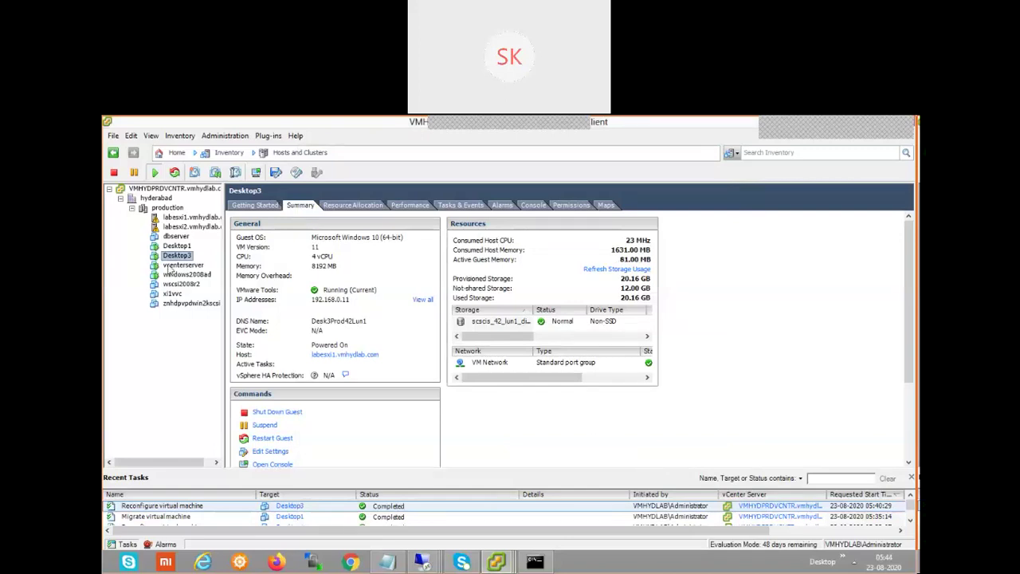
Retry the Change host migration of Desktop3 to labesxi2.vmhydlab.com in the production cluster, read the compatibility messages, and cancel.
right_click(176, 256)
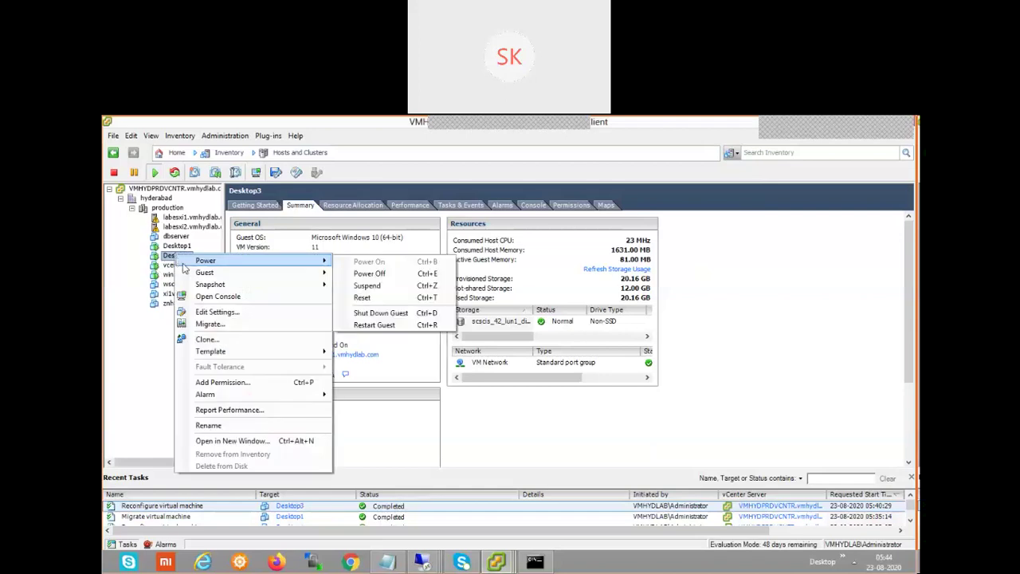
left_click(214, 324)
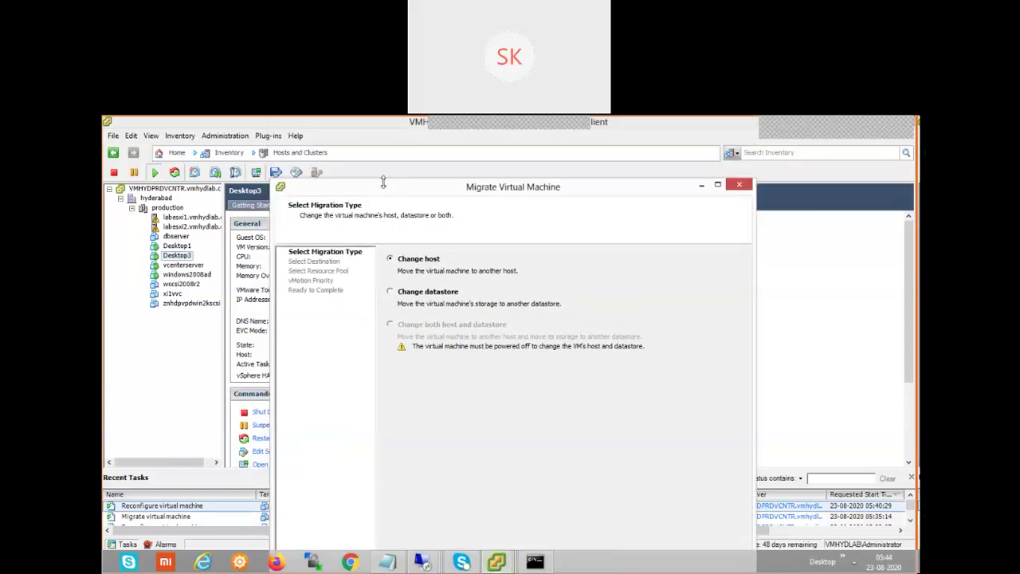
left_click_drag(383, 181, 401, 136)
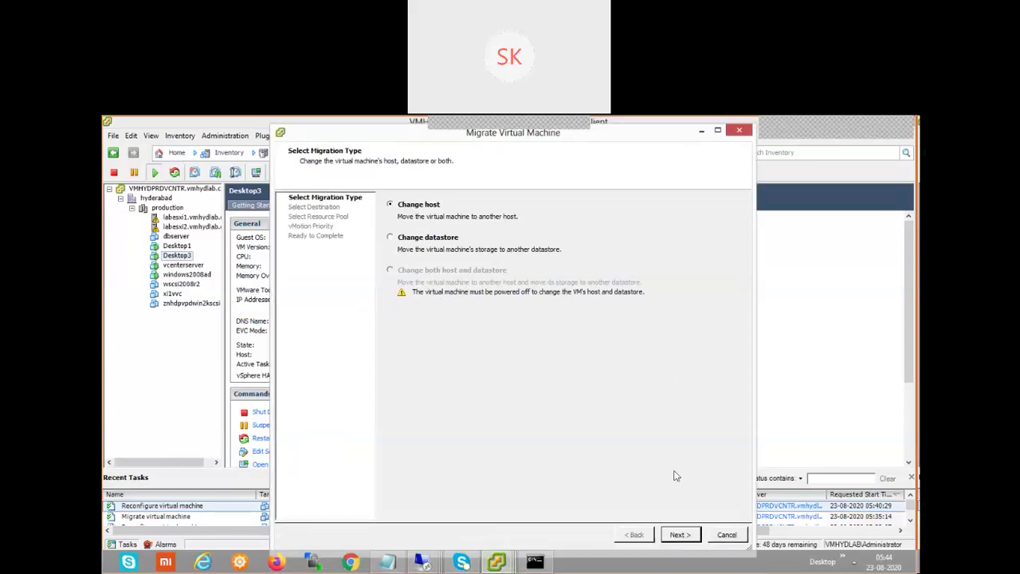
left_click(679, 534)
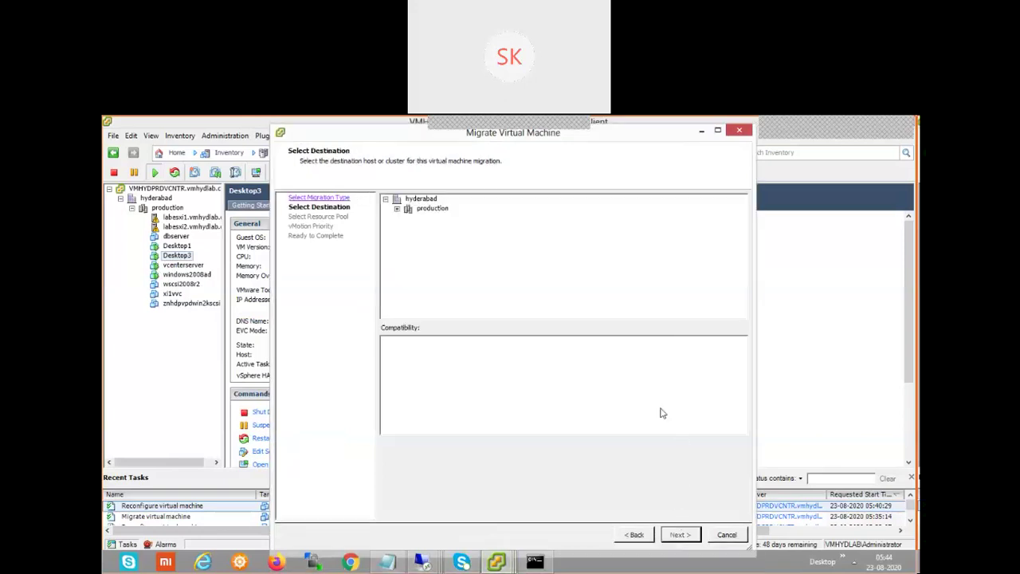
double_click(429, 209)
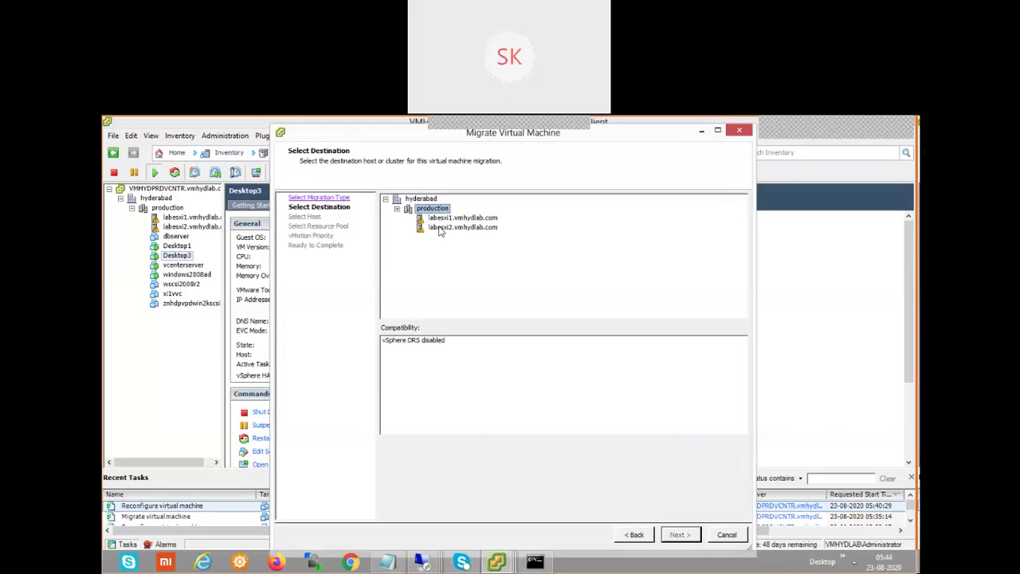
left_click(458, 228)
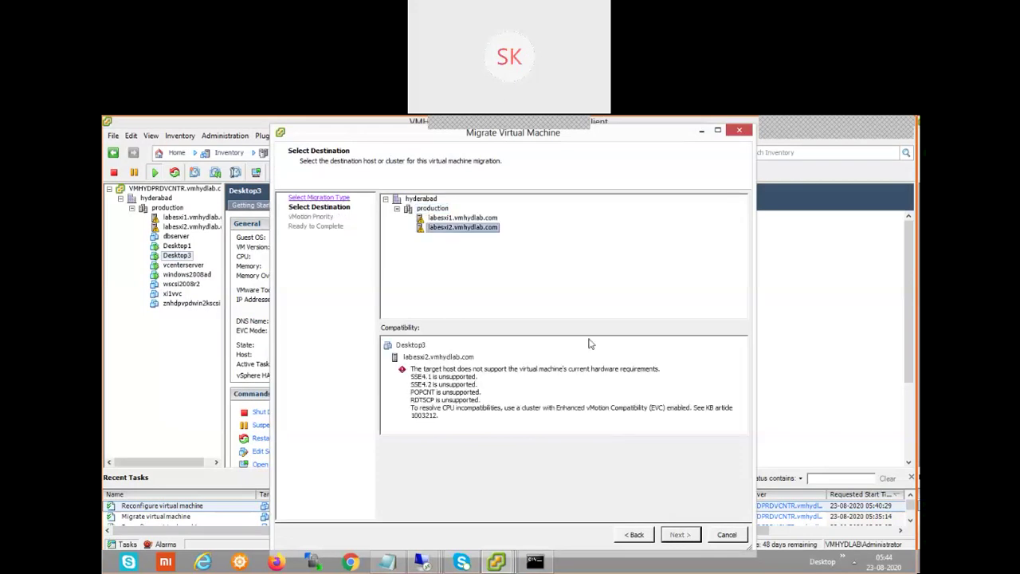
left_click_drag(356, 138, 451, 148)
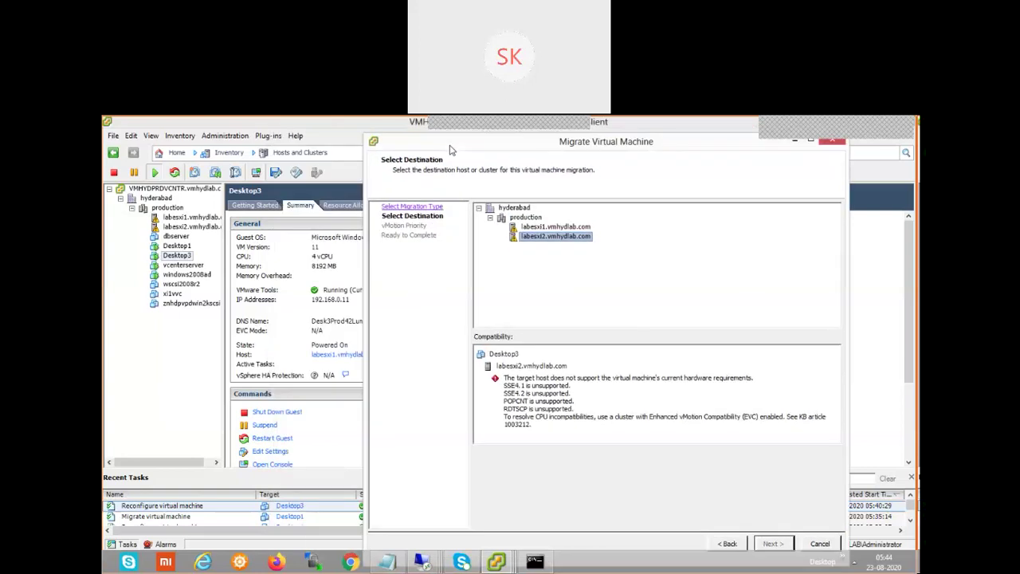
left_click_drag(450, 150, 360, 135)
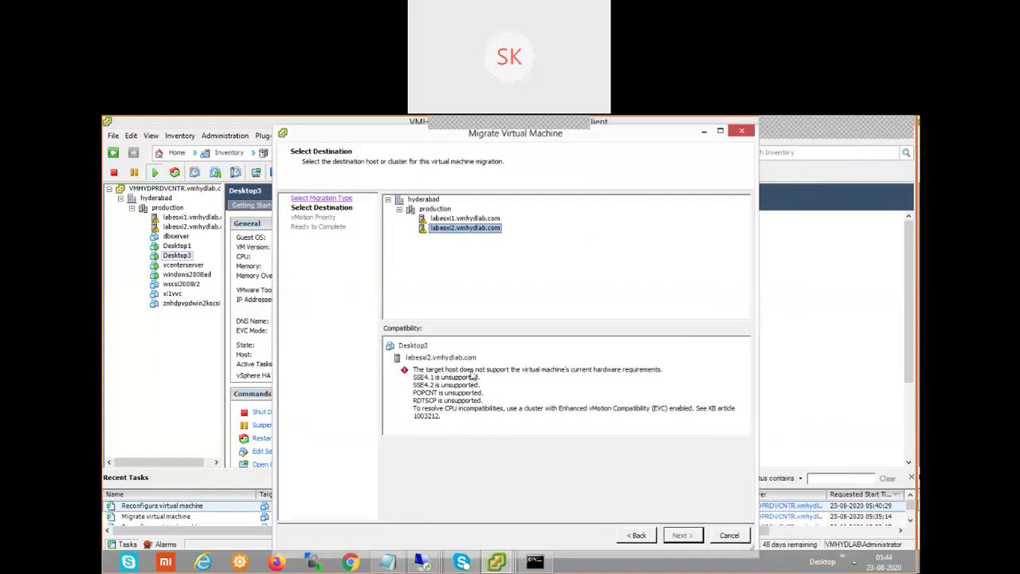
left_click(730, 535)
Check that Desktop3's CD/DVD drive 1 uses Client Device and reapply the virtual machine settings.
left_click(176, 256)
right_click(175, 257)
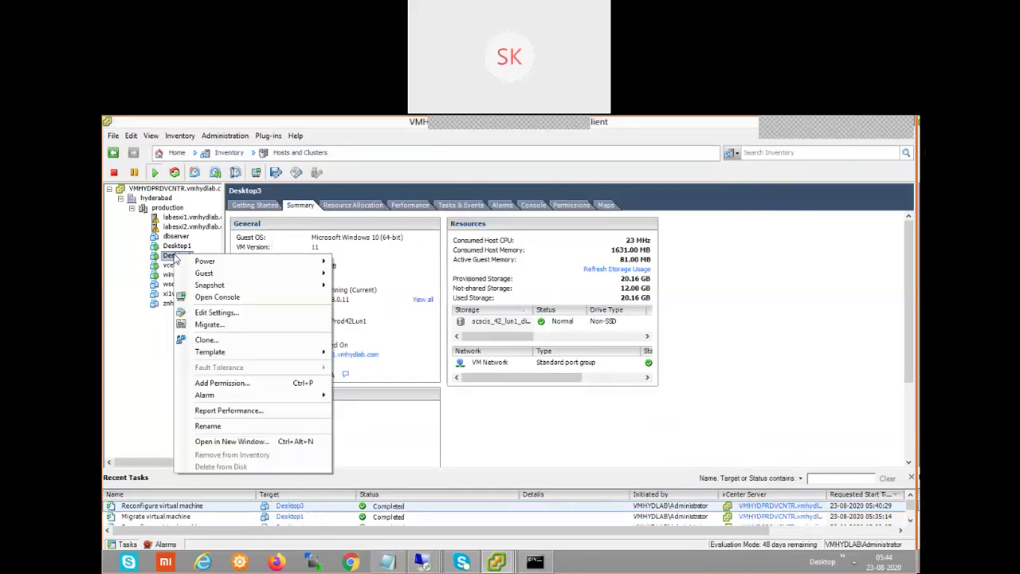
left_click(215, 313)
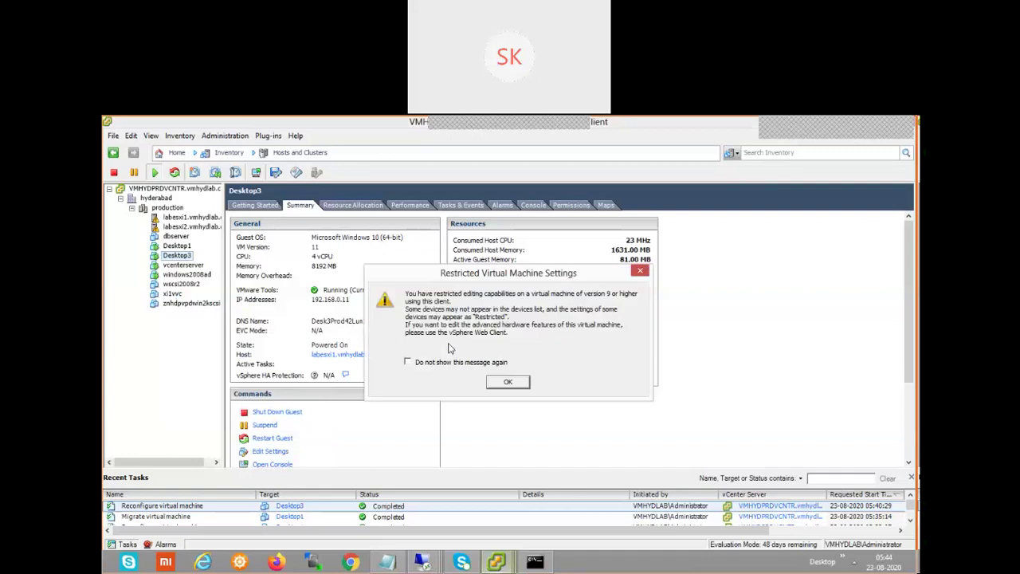
left_click(507, 383)
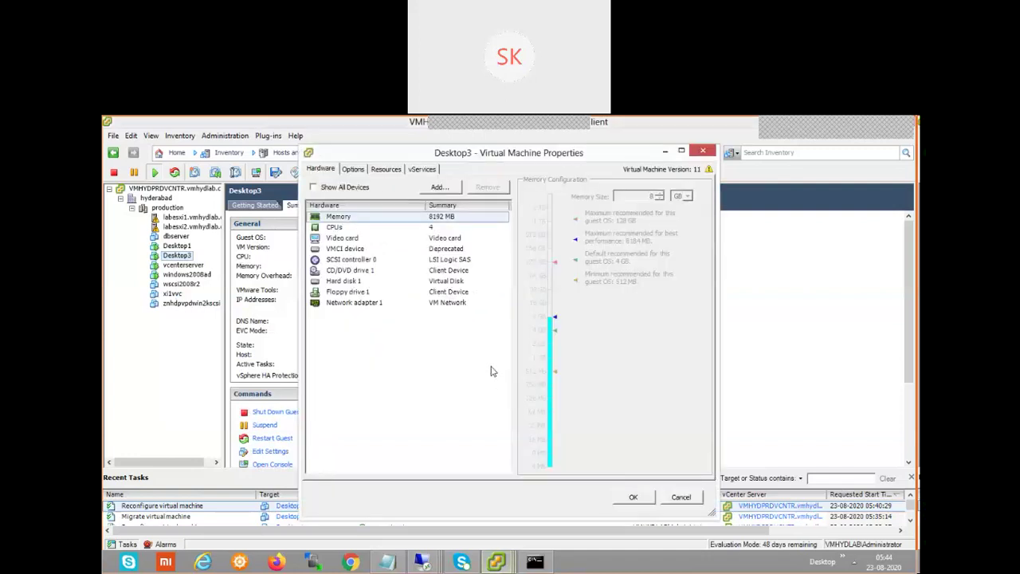
left_click(348, 273)
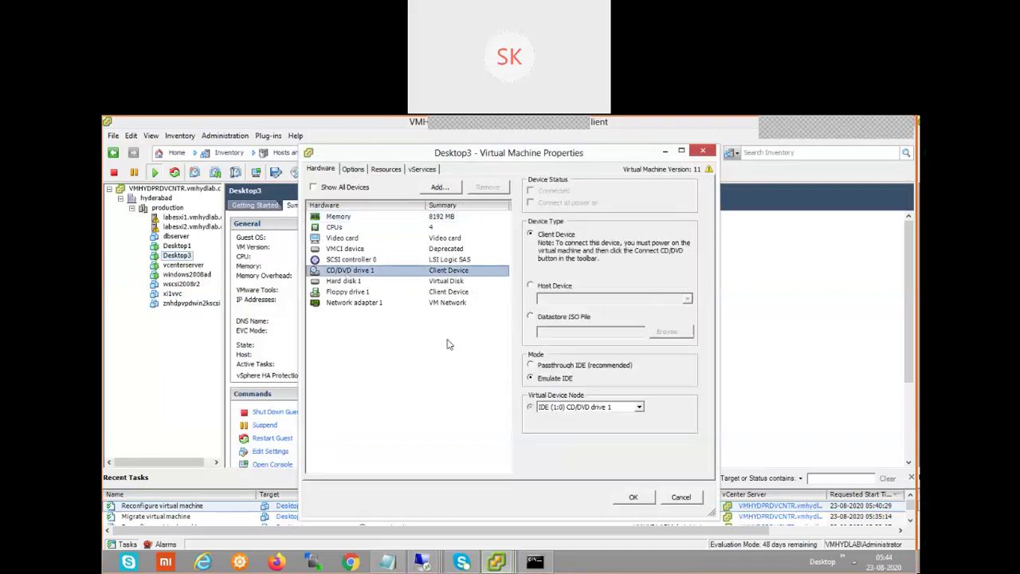
left_click(634, 497)
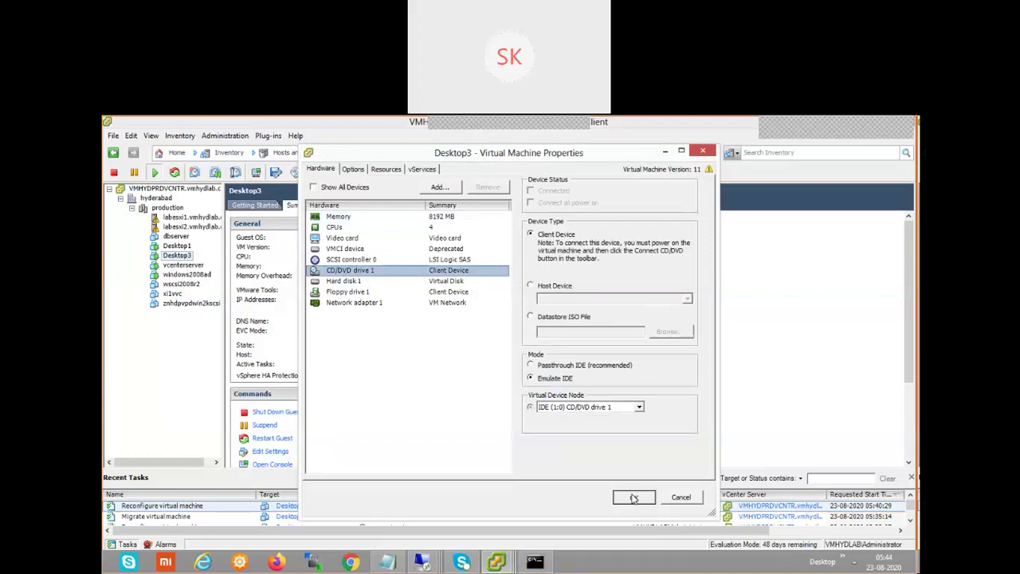
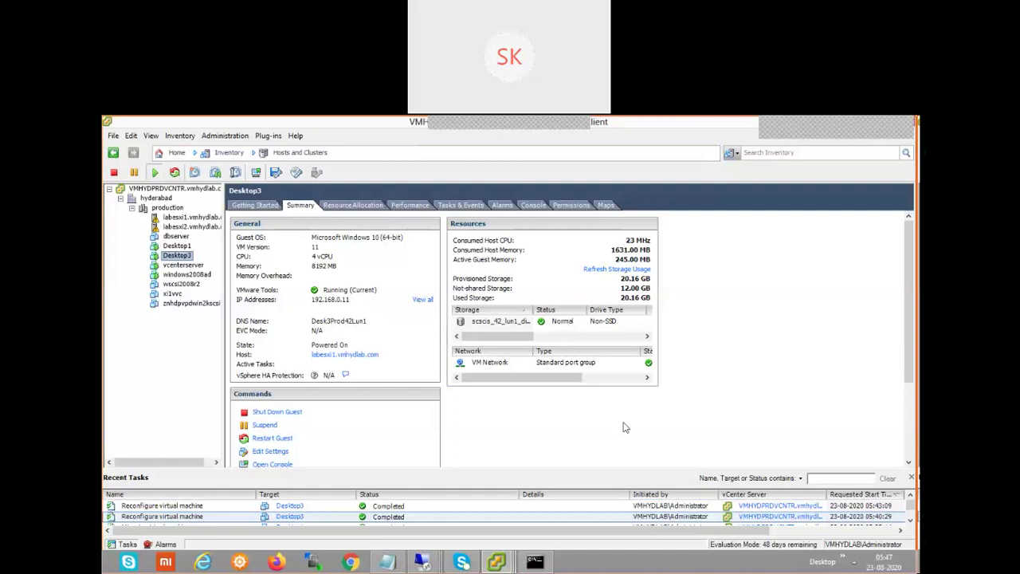
Recheck Desktop3's compatibility with labesxi2.vmhydlab.com in a Change host migration, read the CPU compatibility messages, and cancel the wizard.
right_click(183, 255)
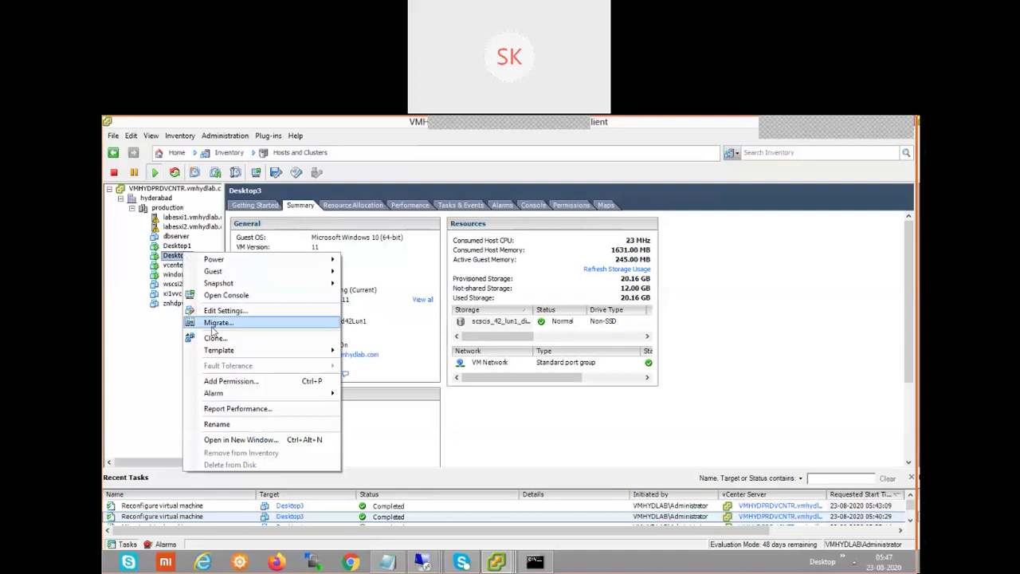
key("Escape")
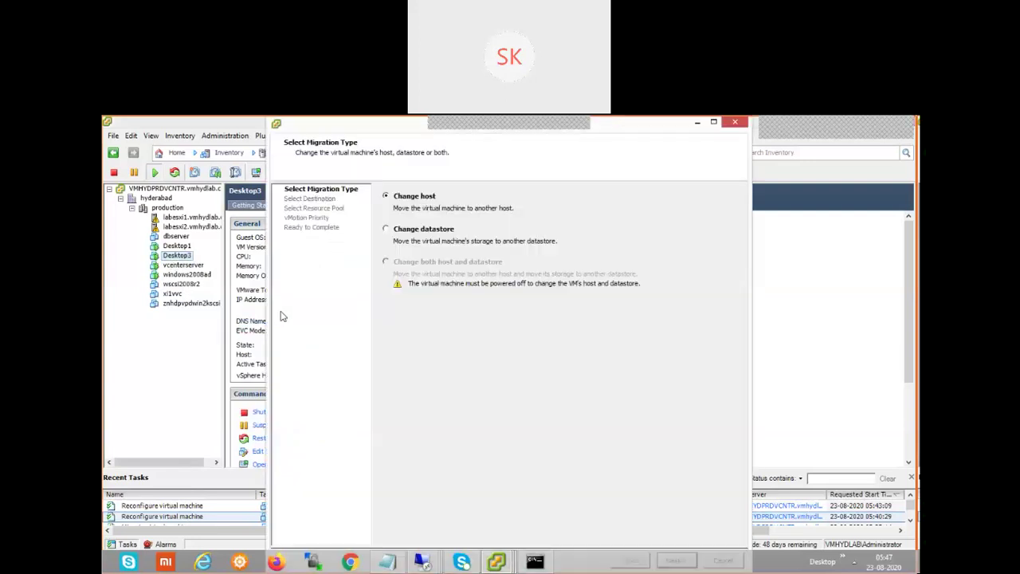
mouse_move(360, 129)
left_mouse_down()
mouse_move(395, 222)
mouse_move(377, 141)
left_mouse_up()
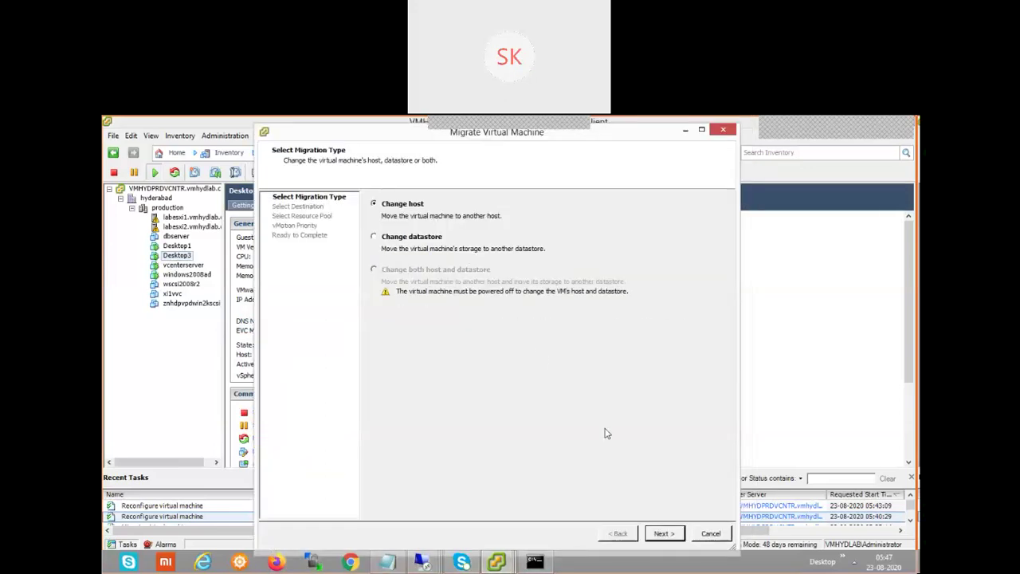
left_click(666, 531)
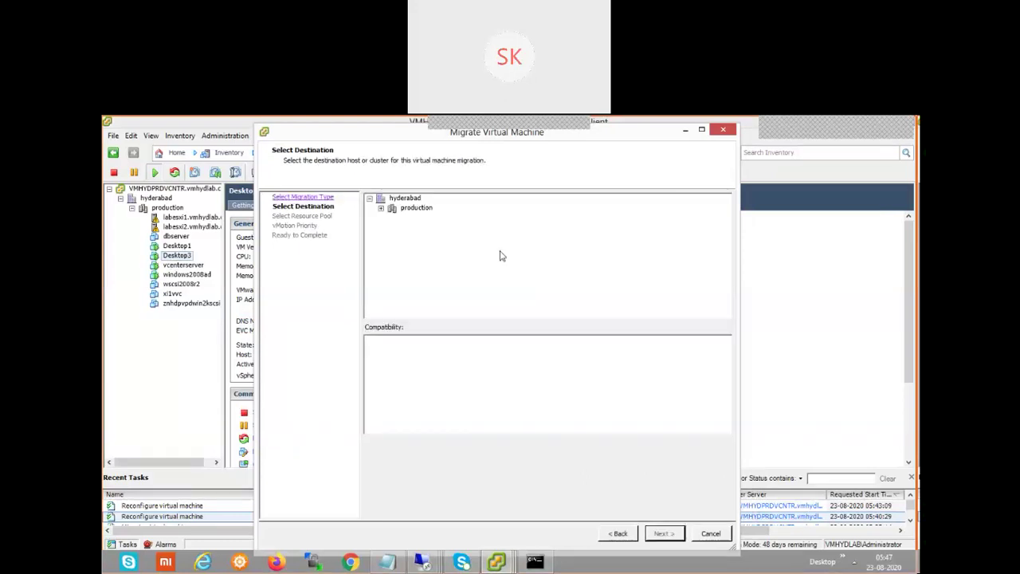
left_click(380, 208)
left_click_drag(386, 137, 468, 152)
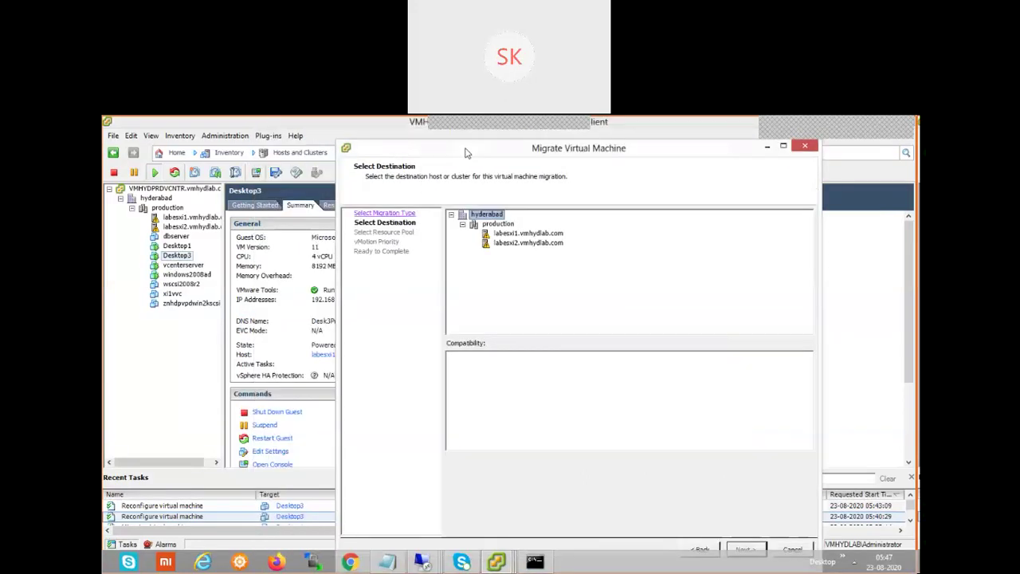
left_click(532, 244)
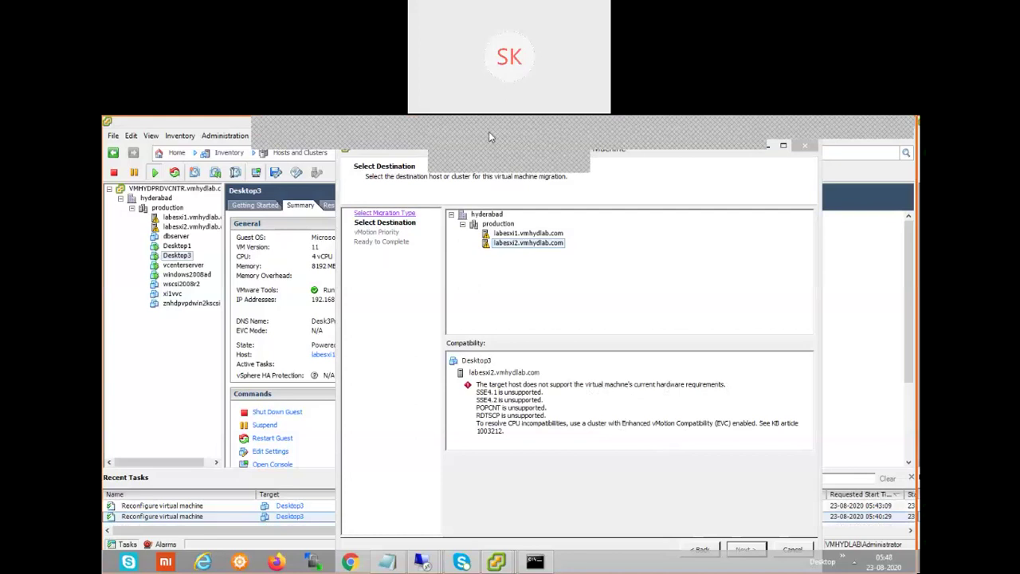
left_click(628, 283)
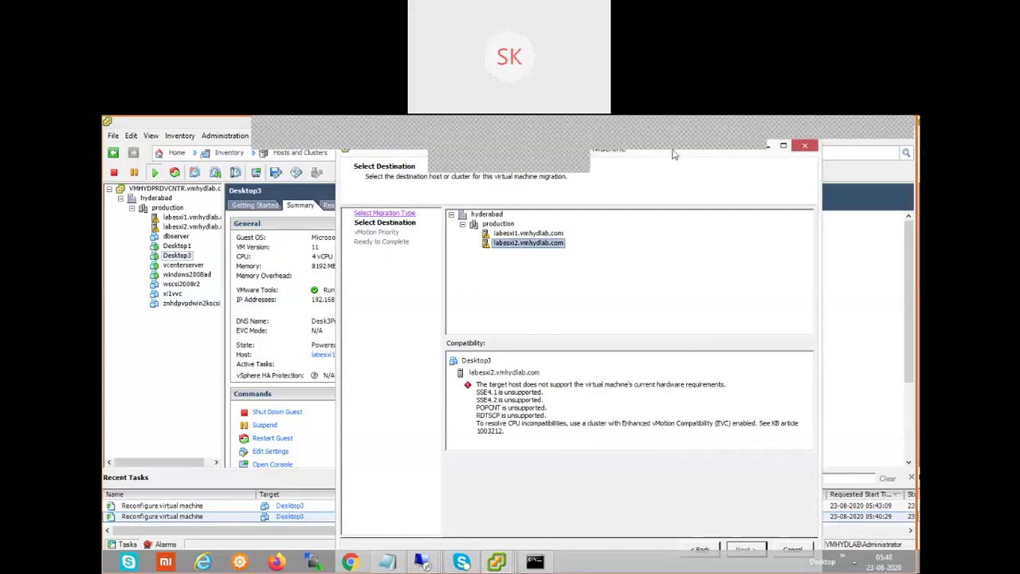
left_click_drag(660, 145, 626, 125)
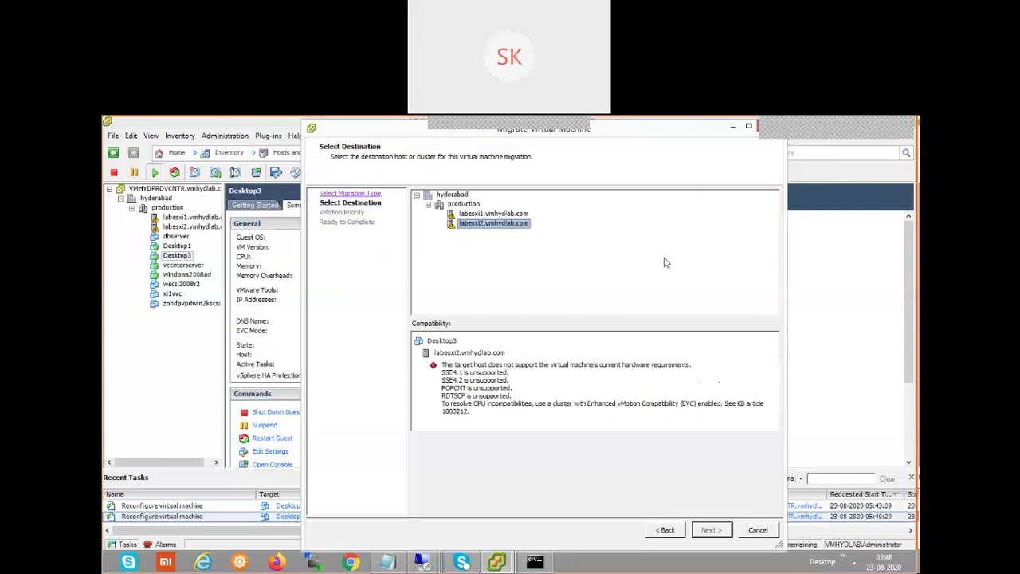
left_click(757, 530)
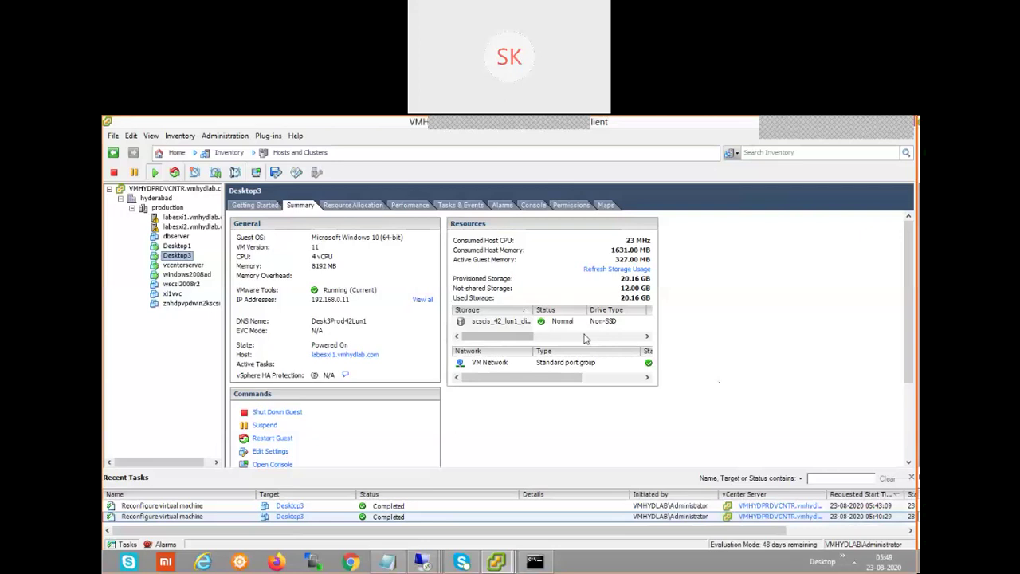
Compare the hardware summaries of labesxi1 and labesxi2, examining manufacturer, processor type and EVC mode.
left_click(190, 217)
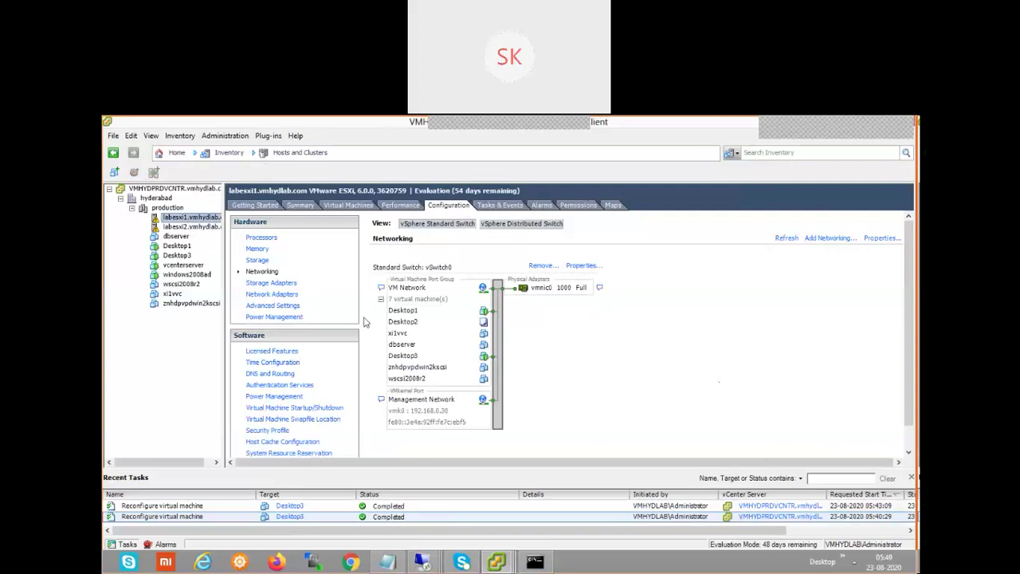
left_click(307, 208)
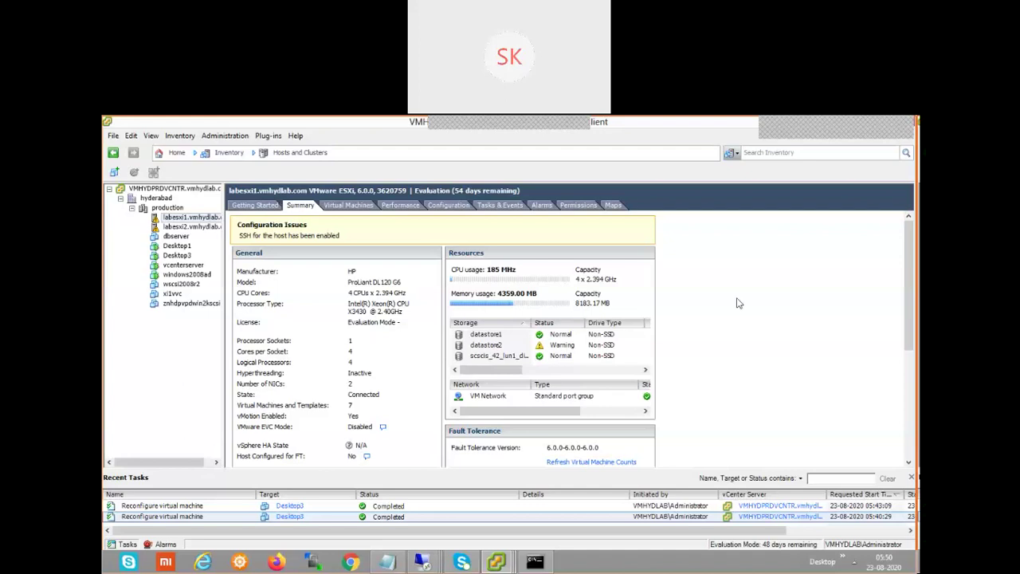
left_click(195, 228)
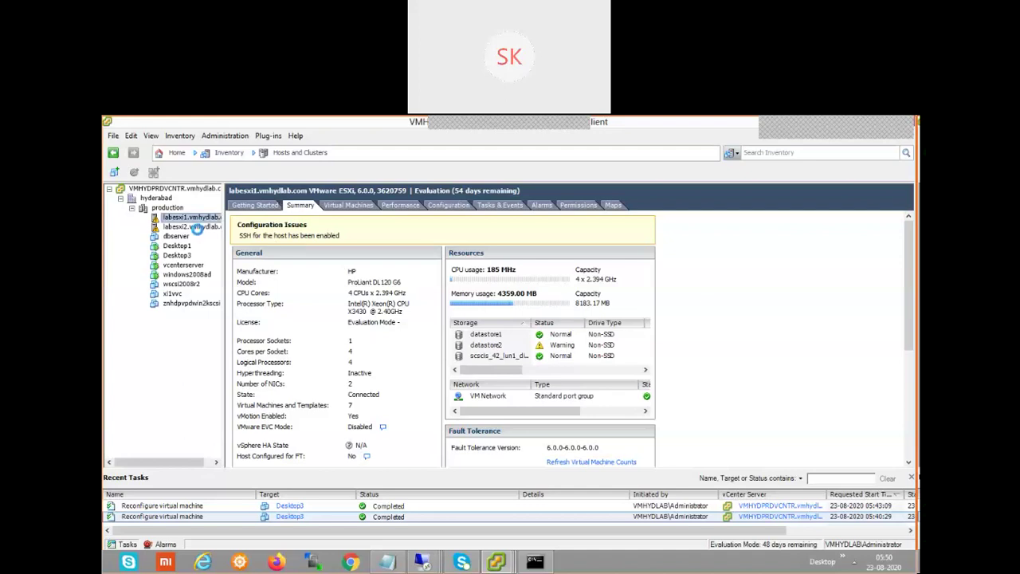
left_click(301, 206)
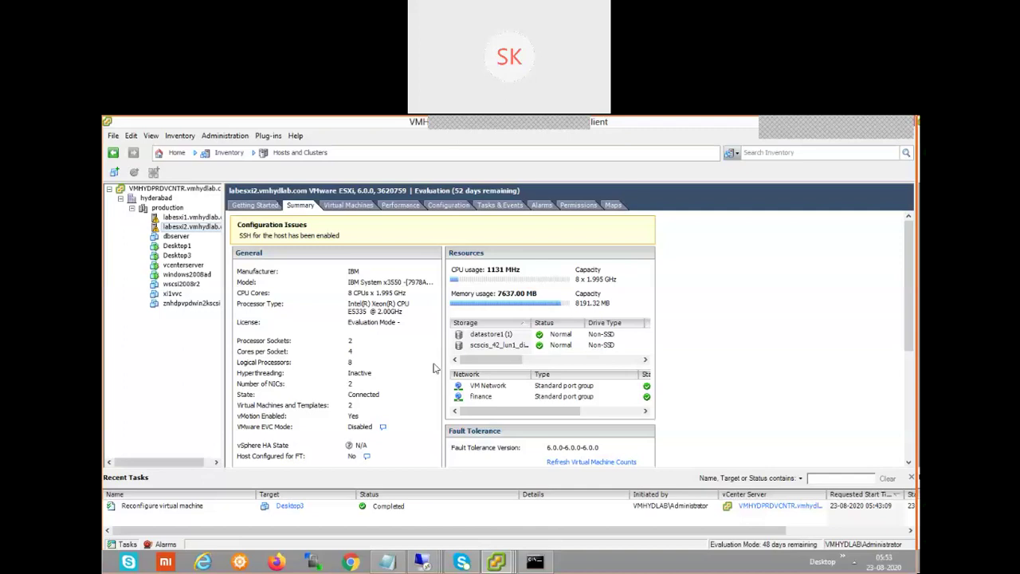
Open the production cluster's VMware EVC settings and check host compatibility with EVC enabled for Intel hosts at Merom Generation.
left_click(158, 209)
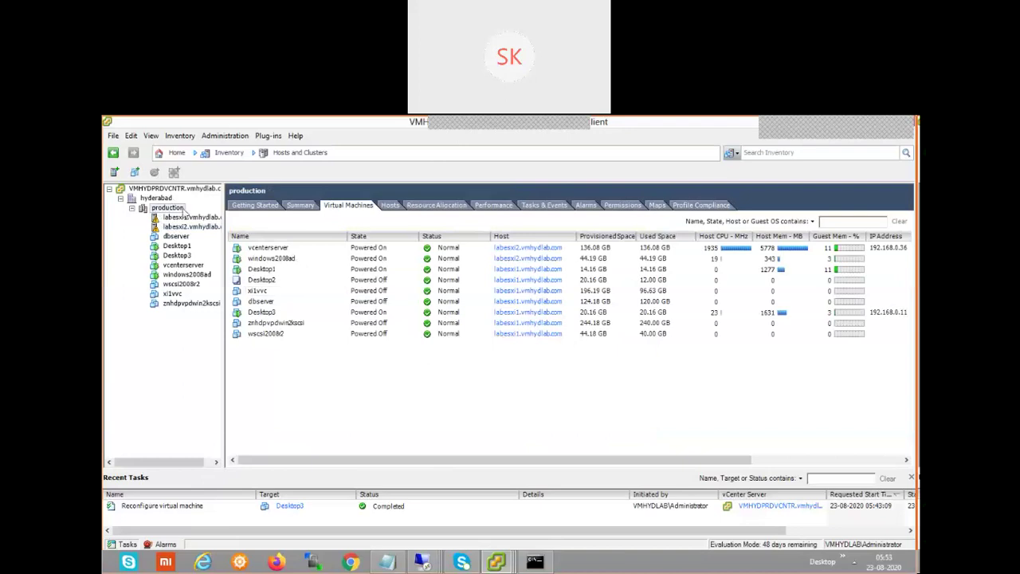
right_click(182, 212)
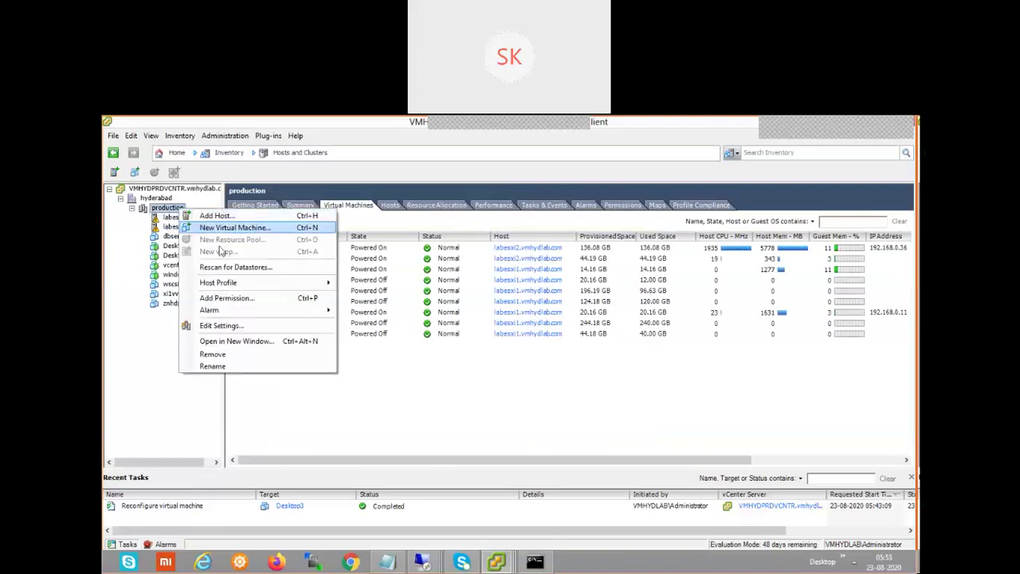
left_click(279, 327)
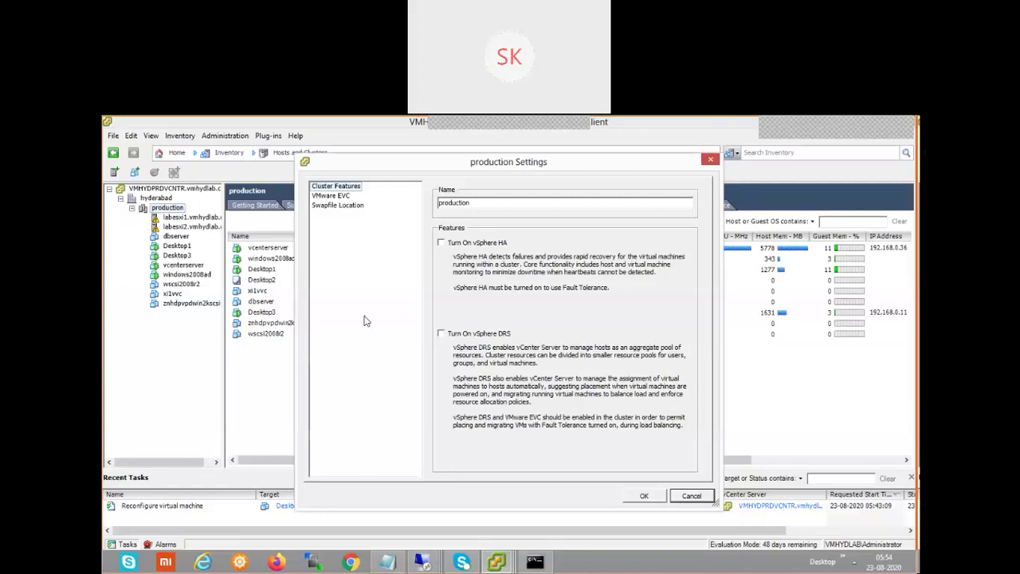
left_click(338, 197)
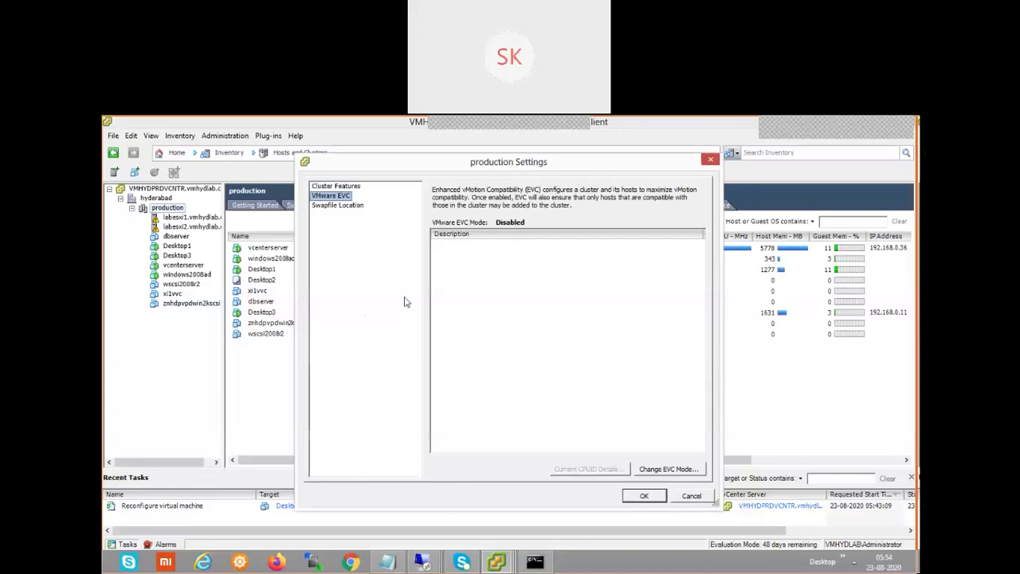
left_click(662, 470)
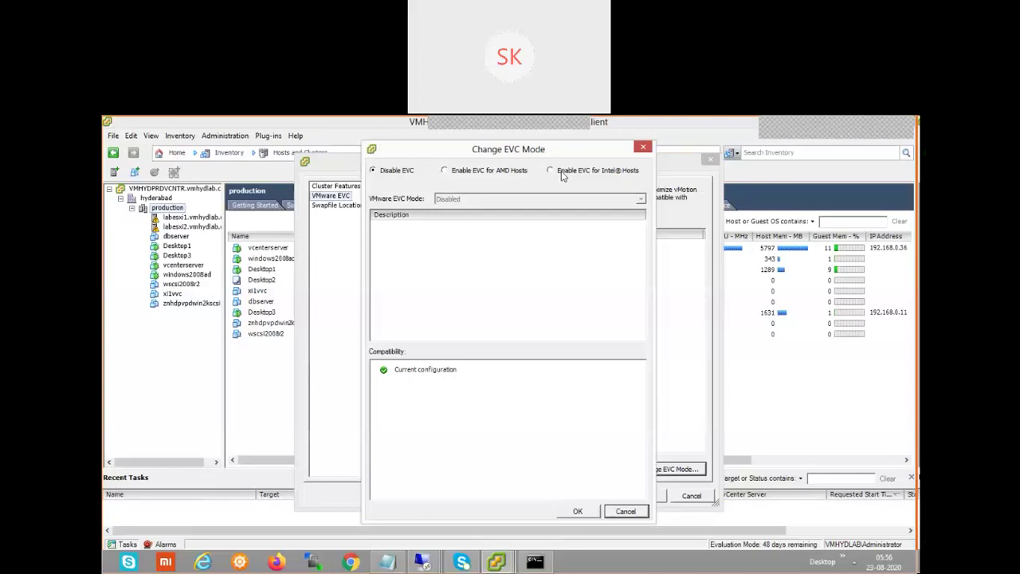
left_click(562, 174)
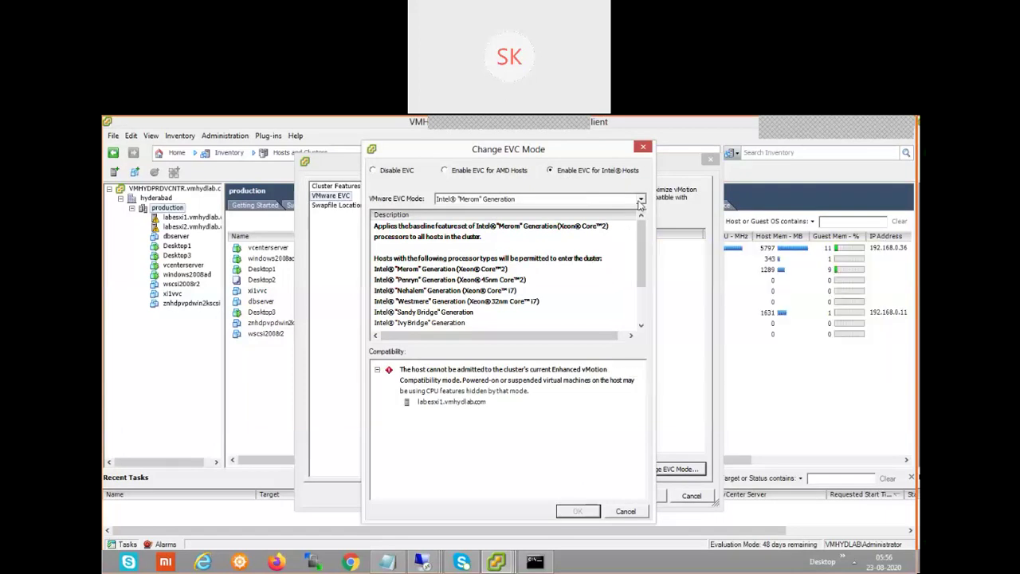
Check host compatibility with the Intel Penryn, Nehalem, Westmere, Sandy Bridge, Ivy Bridge and Haswell Generation EVC modes one by one.
left_click(641, 199)
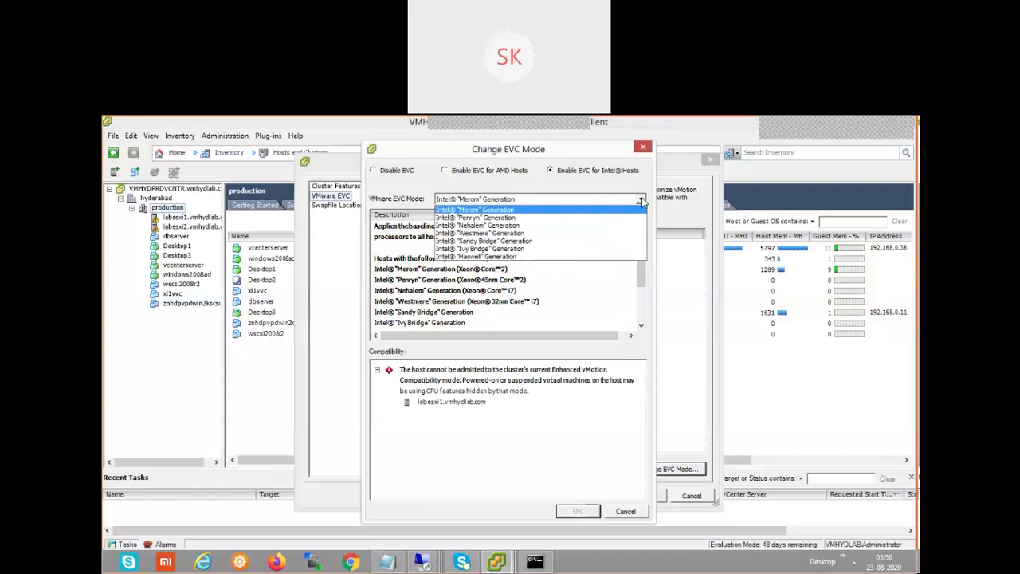
left_click(514, 217)
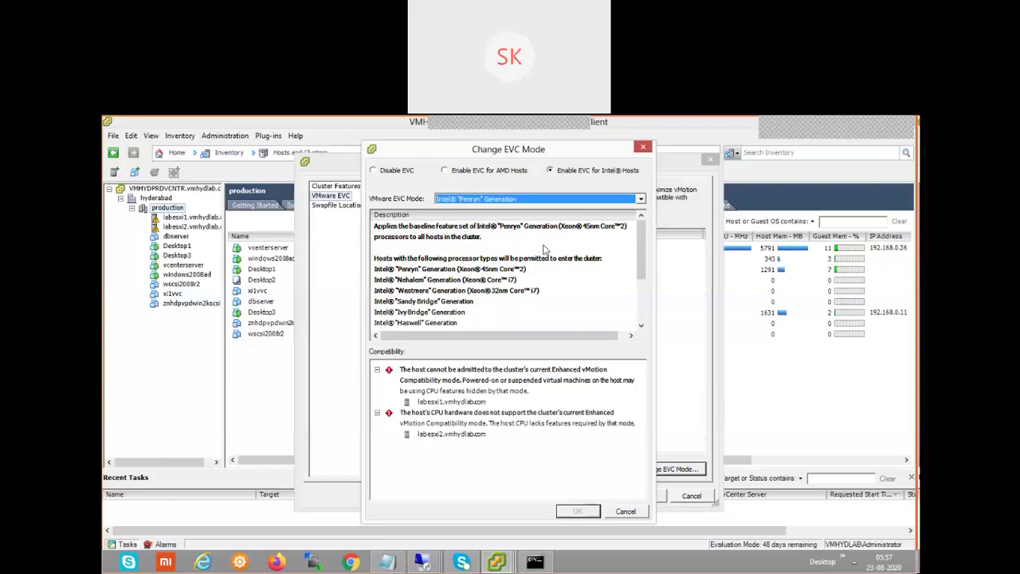
left_click(554, 199)
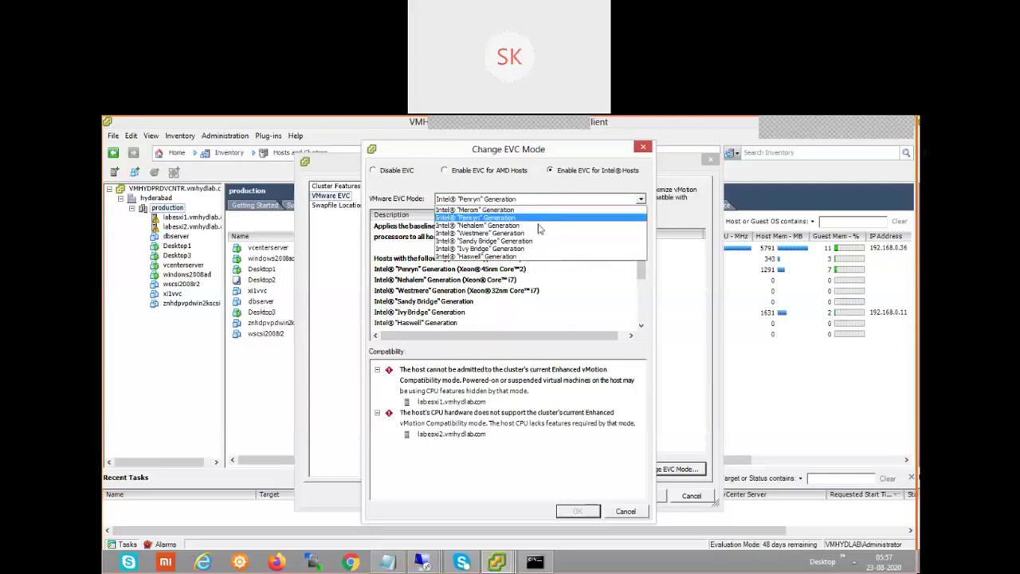
left_click(539, 227)
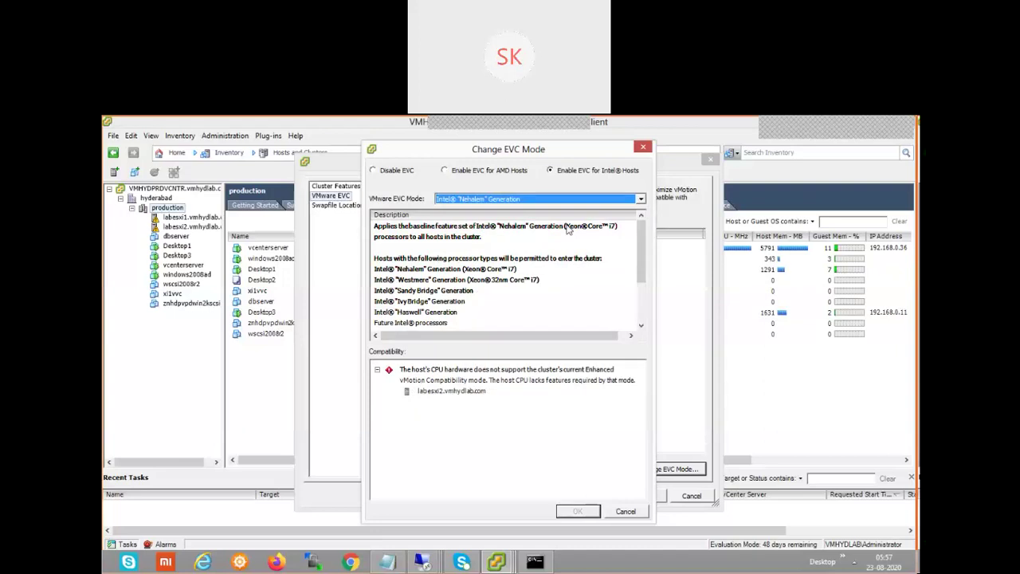
left_click(543, 199)
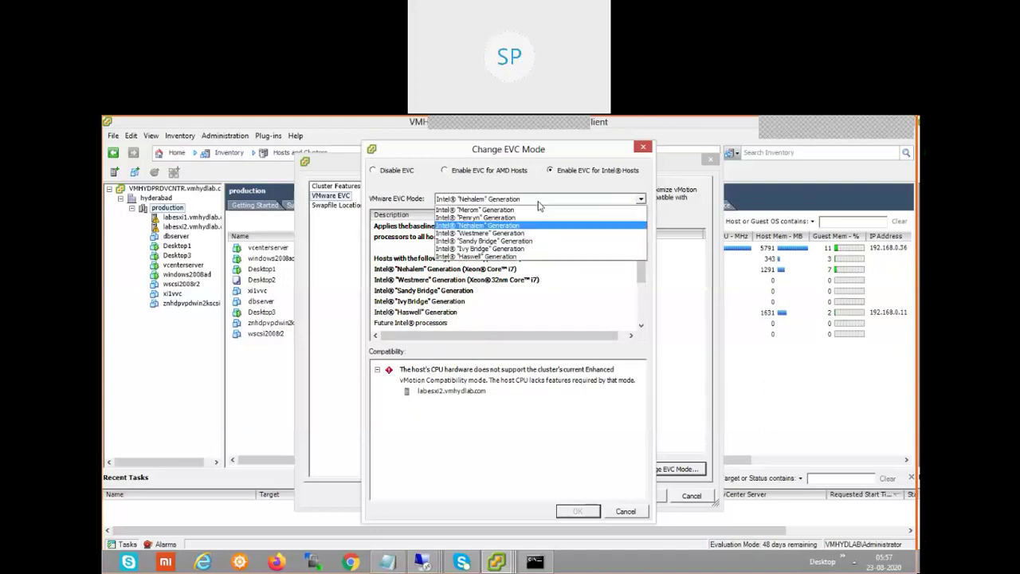
left_click(538, 233)
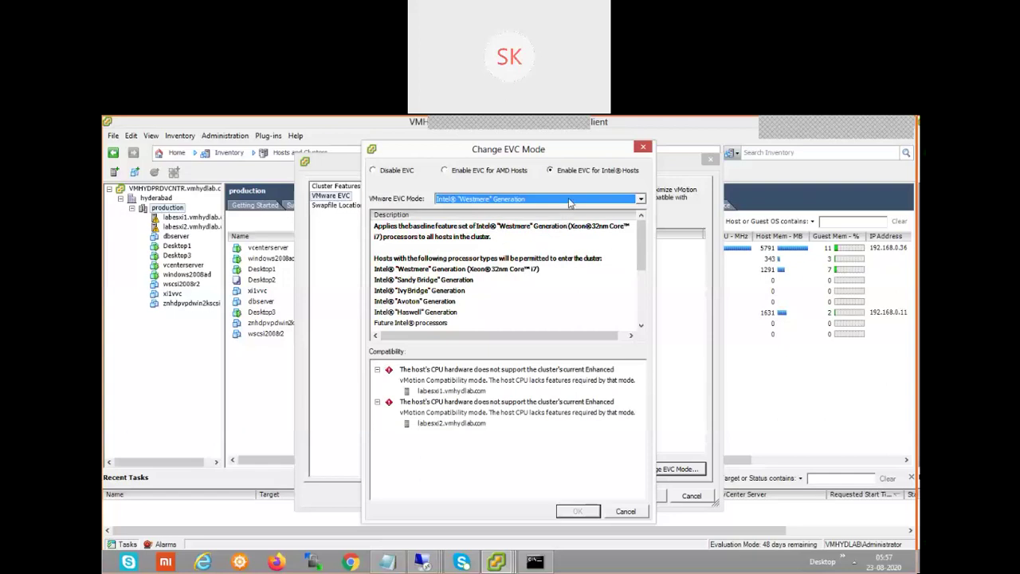
left_click(569, 203)
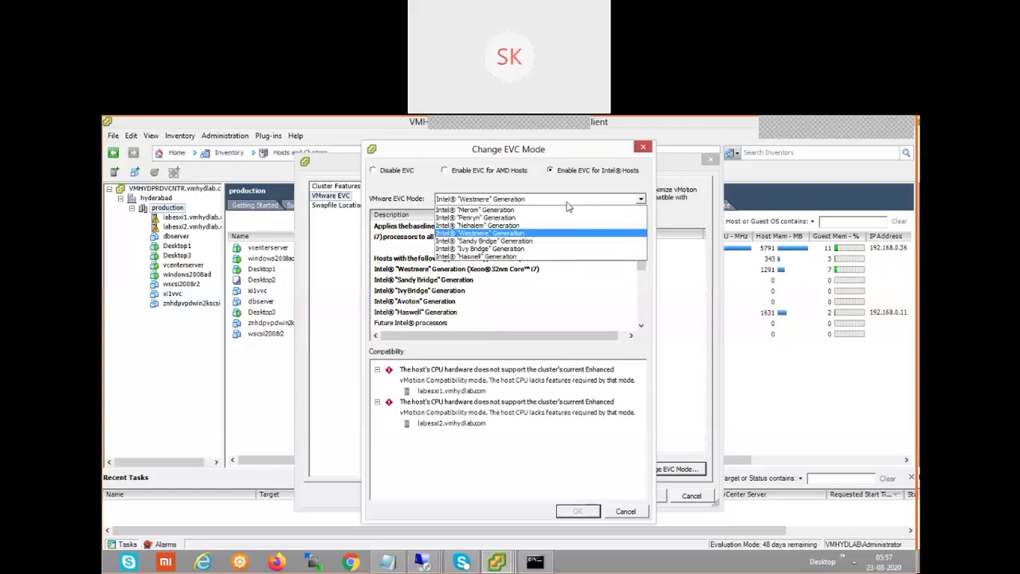
left_click(548, 241)
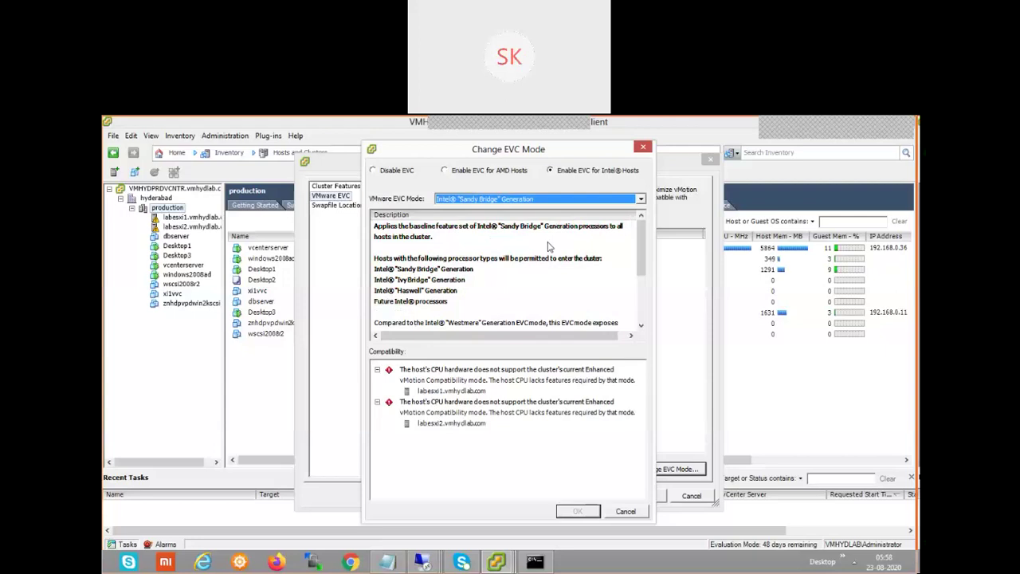
left_click(548, 200)
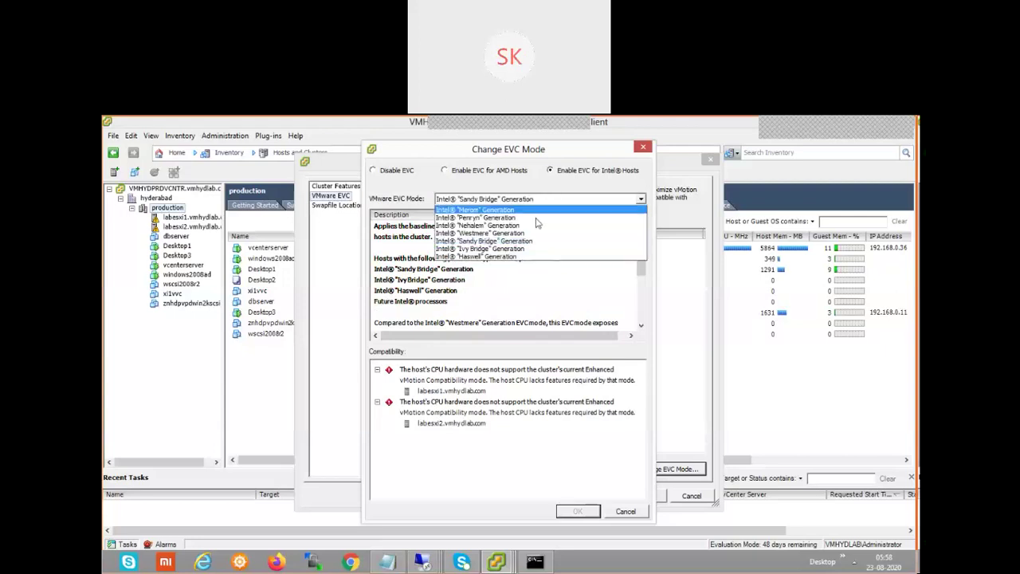
left_click(524, 250)
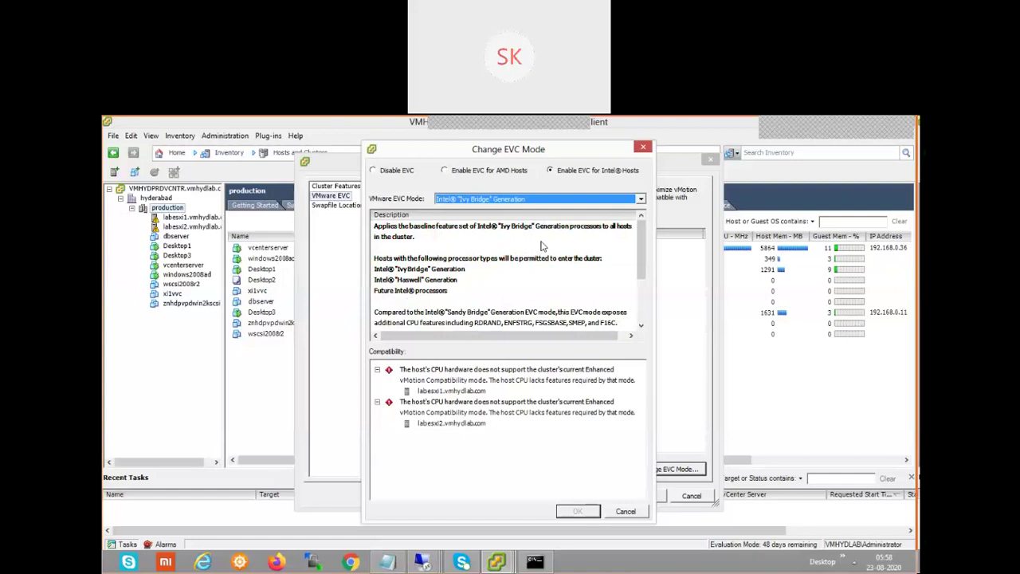
left_click(549, 201)
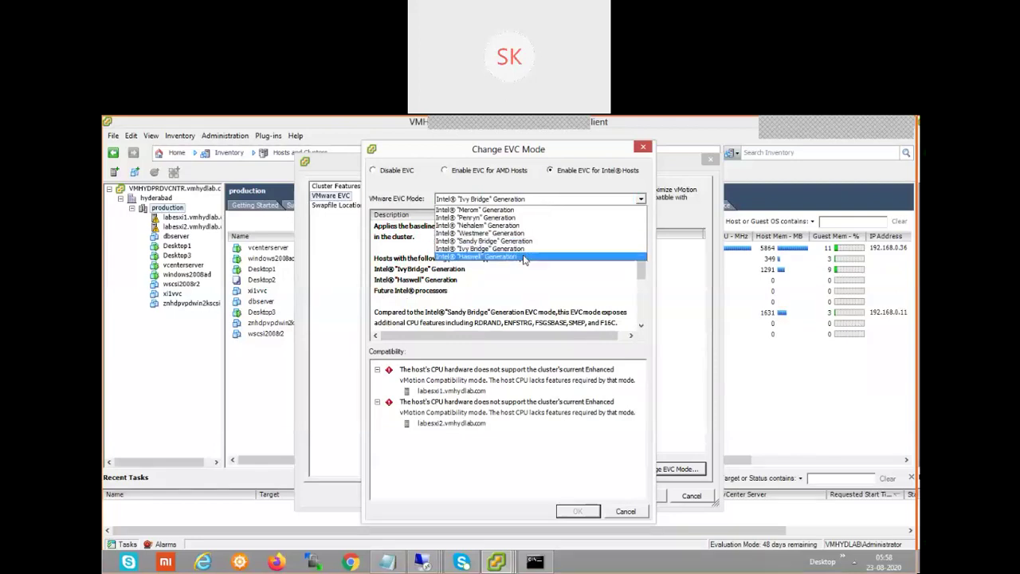
left_click(563, 256)
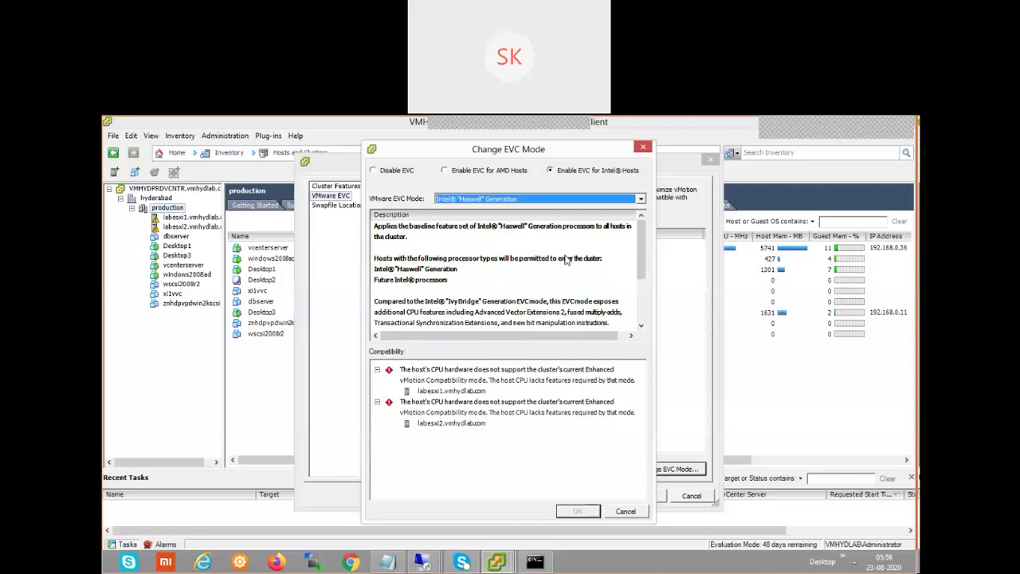
Set the production cluster's EVC mode to Disable EVC and save the cluster settings.
left_click(393, 172)
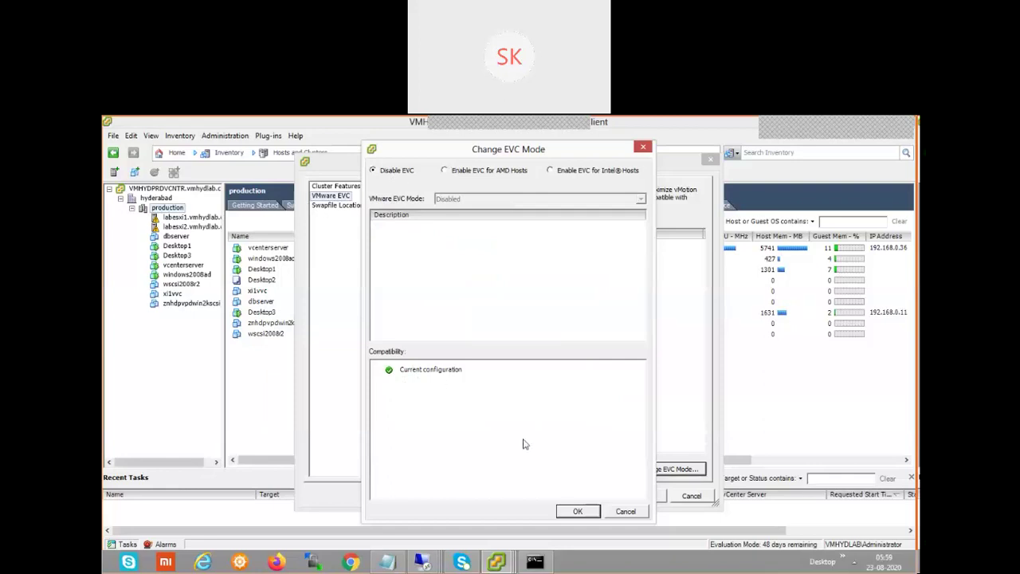
left_click(580, 512)
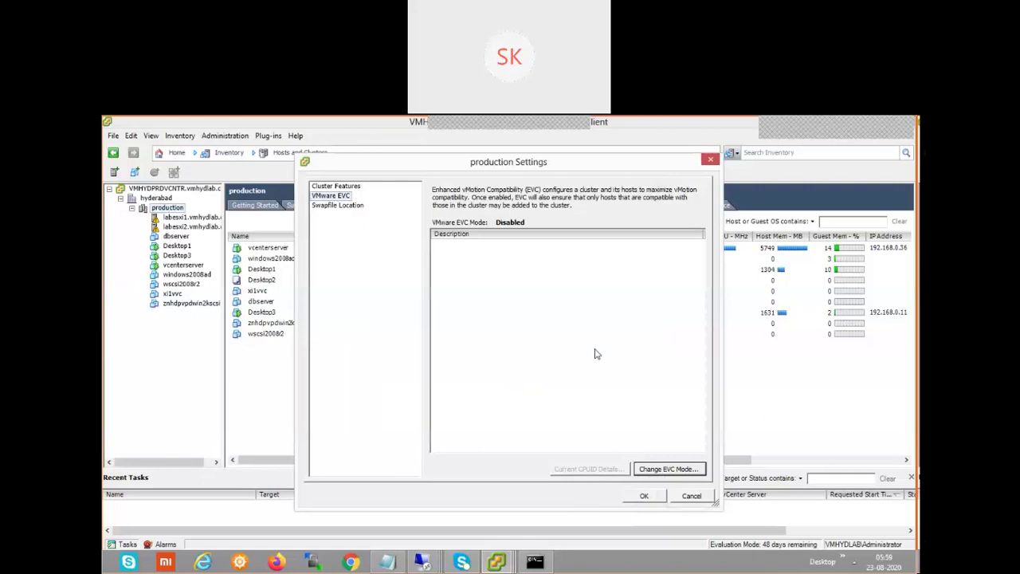
left_click(644, 496)
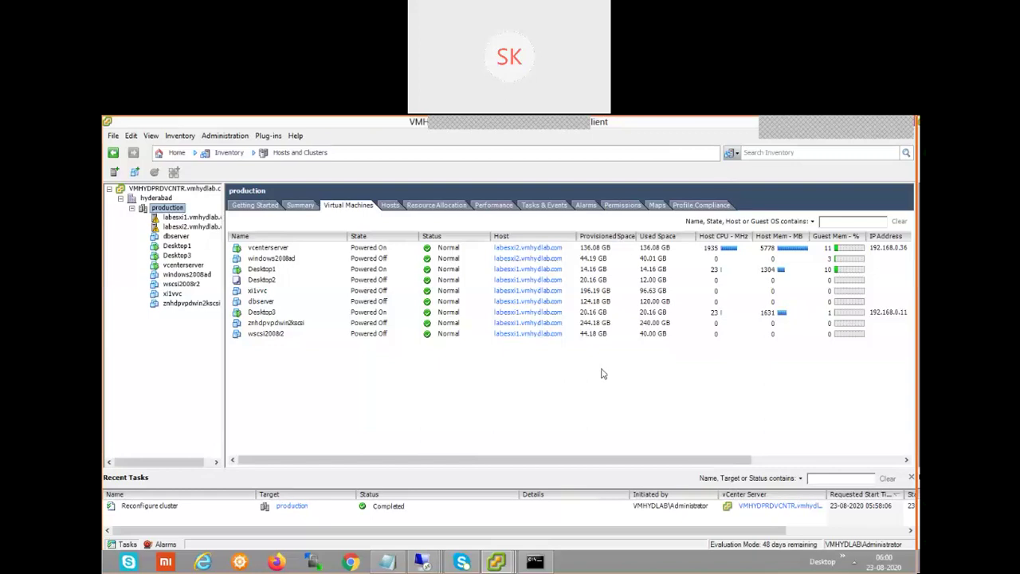
Shut down the guest operating system of the Desktop3 virtual machine.
left_click(177, 255)
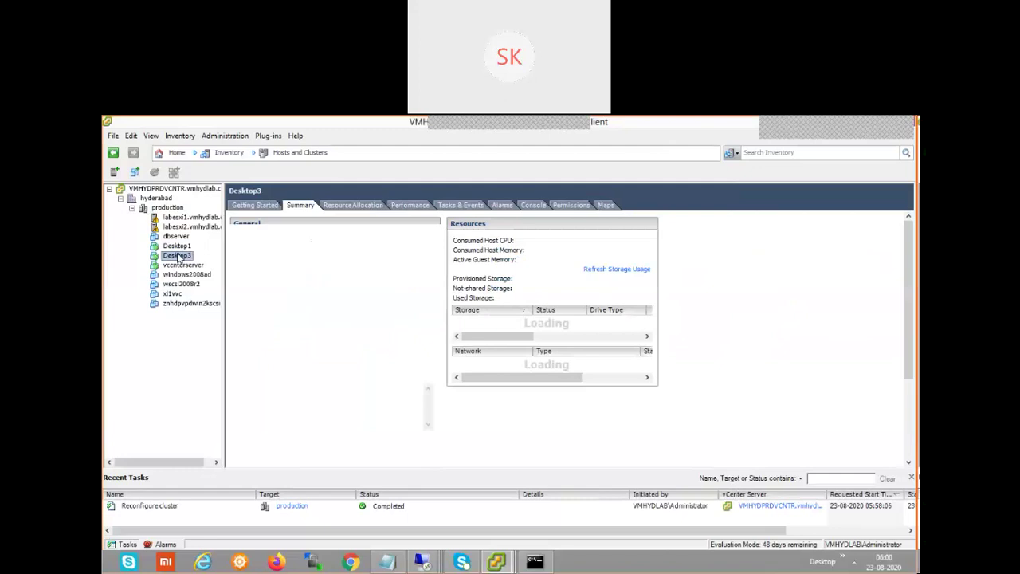
right_click(179, 258)
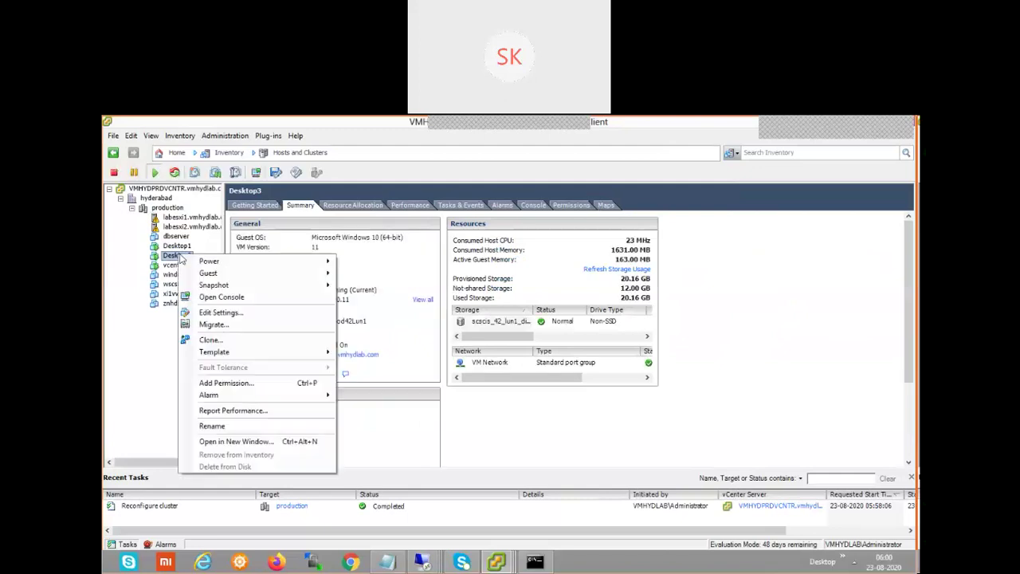
mouse_move(249, 265)
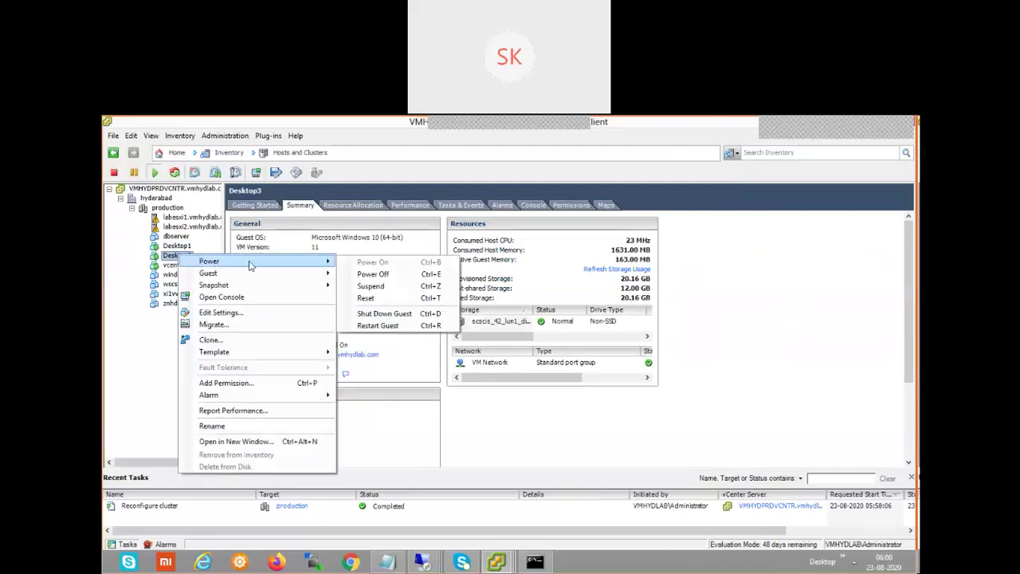
left_click(407, 315)
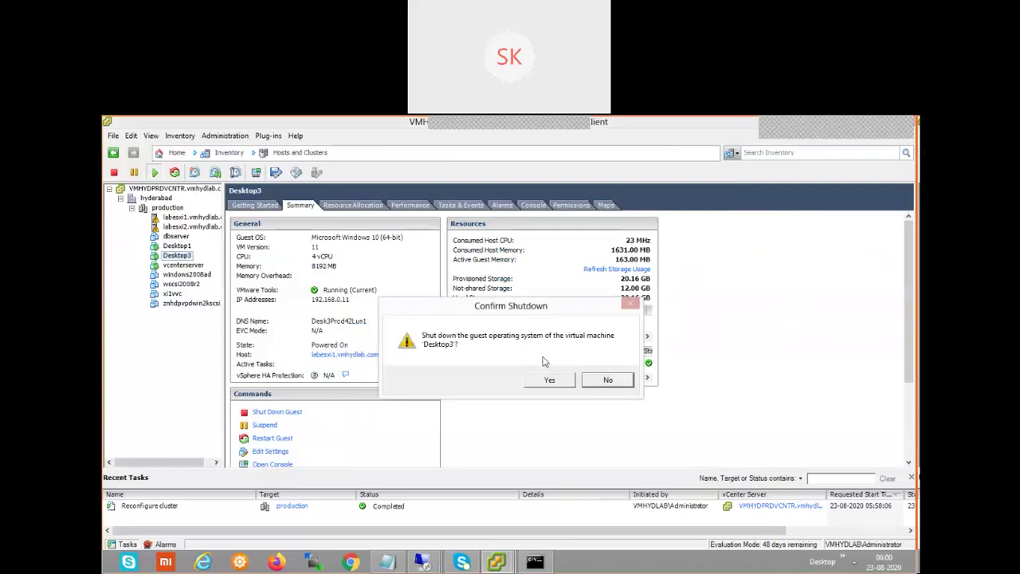
left_click(550, 381)
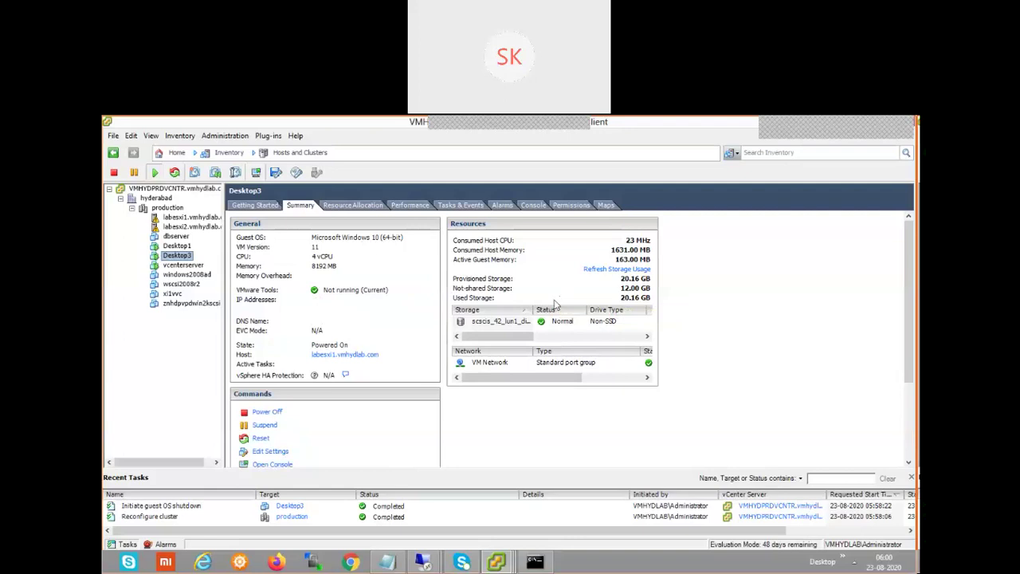
In Command Prompt, stop the running ping and run "ping 192.168.0.11 -t", then return to the vSphere Client and dismiss the Webex notice.
left_click(535, 563)
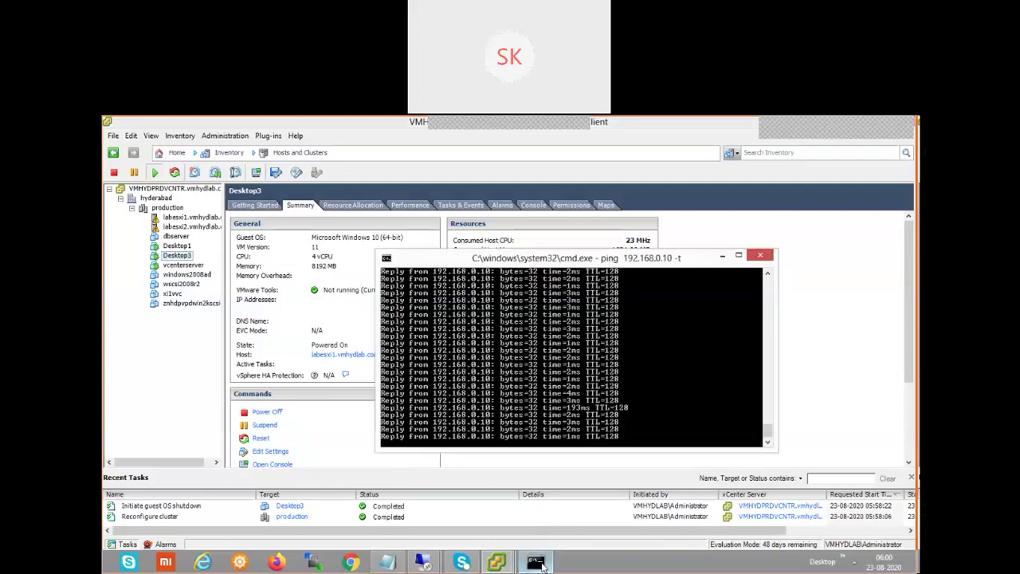
key("ctrl+c")
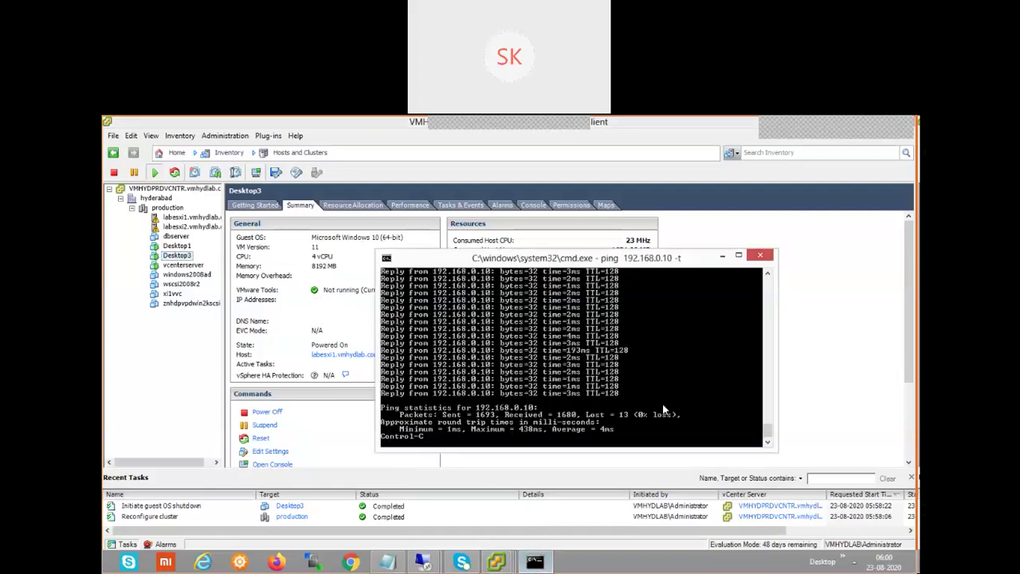
key("Up")
key("BackSpace")
key("BackSpace")
key("BackSpace")
key("BackSpace")
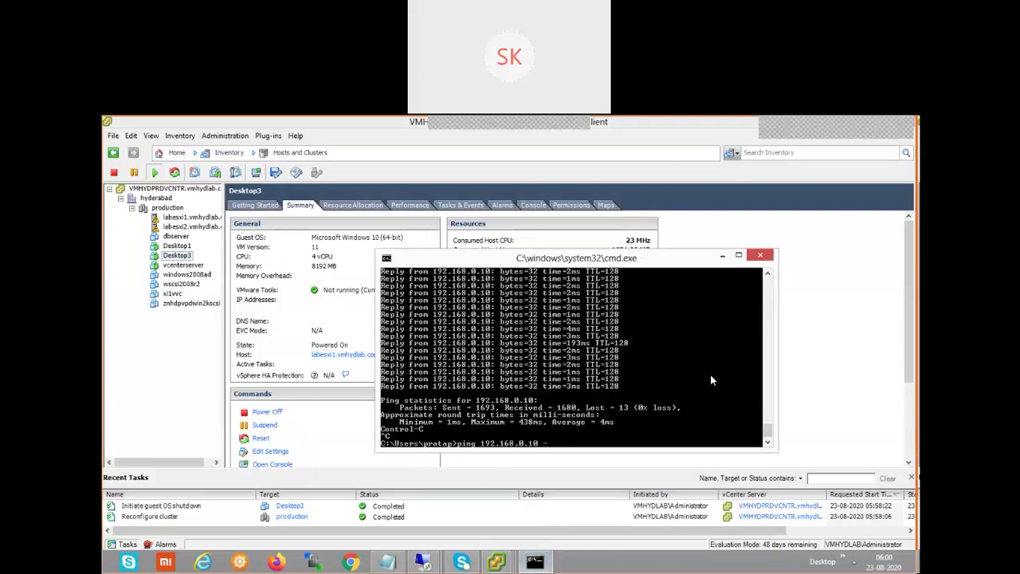
type("1 -t")
key("Return")
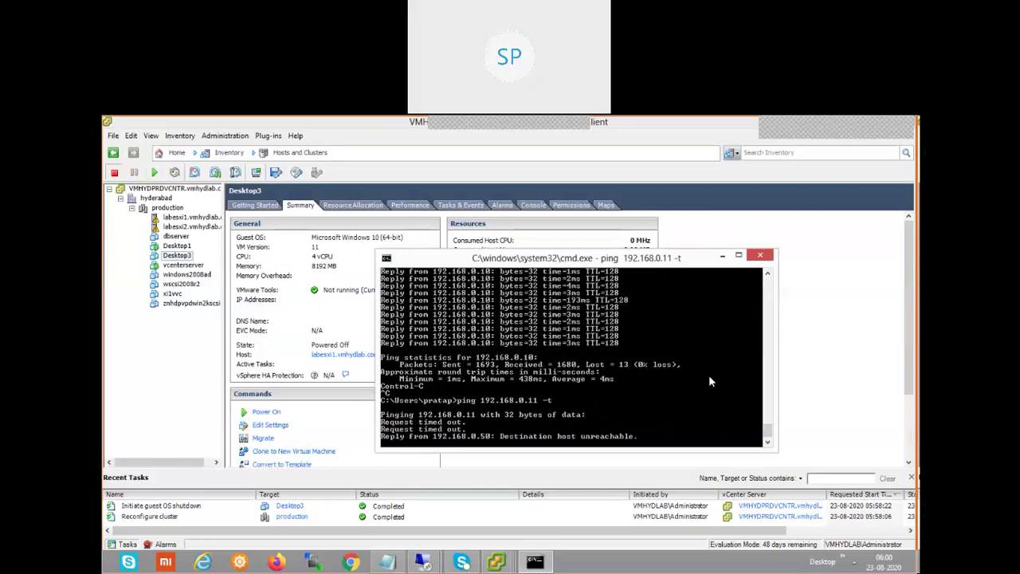
left_click(722, 255)
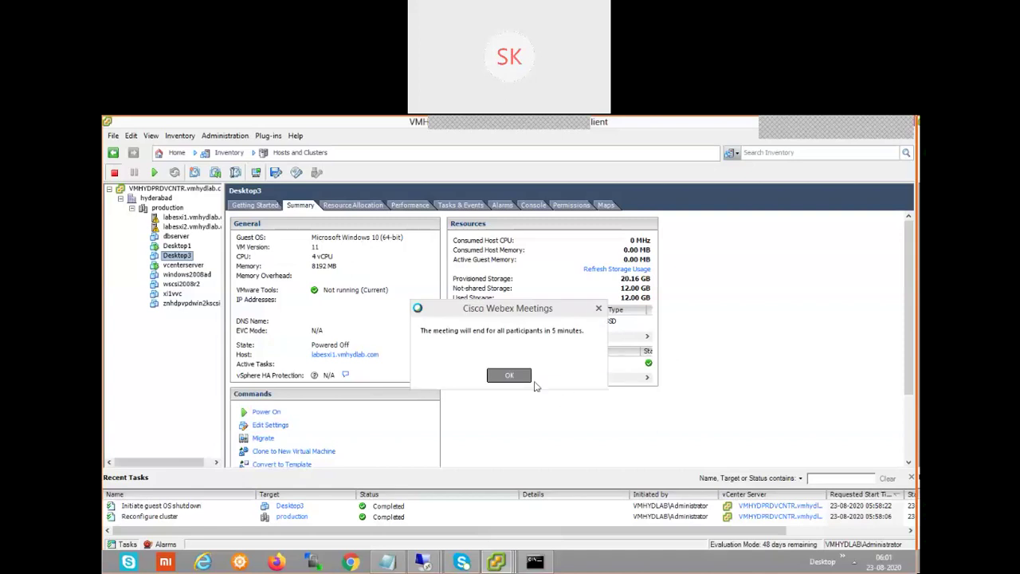
left_click(505, 376)
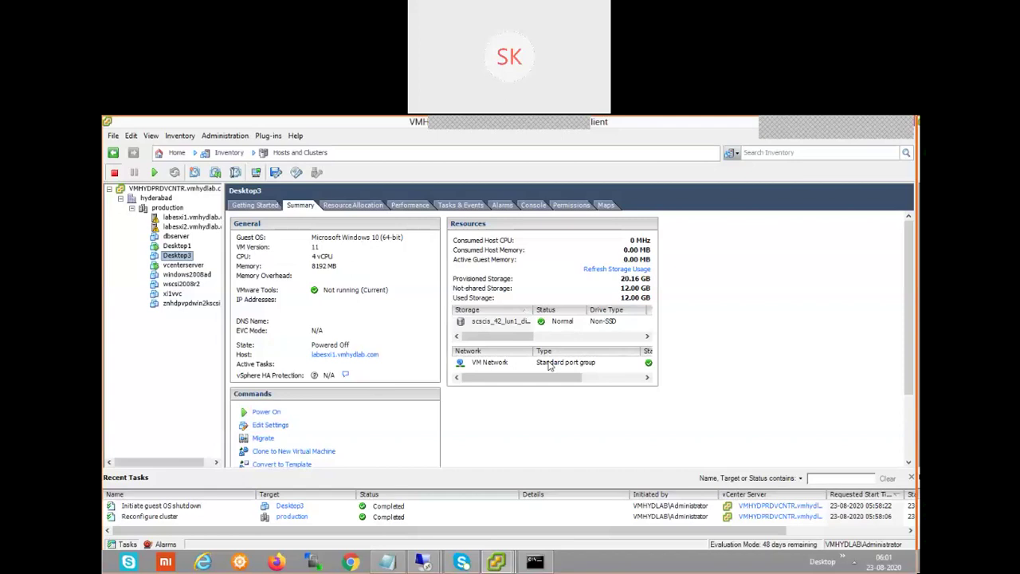
Start a migration of the powered-off Desktop3 virtual machine with Change host as the migration type.
right_click(172, 262)
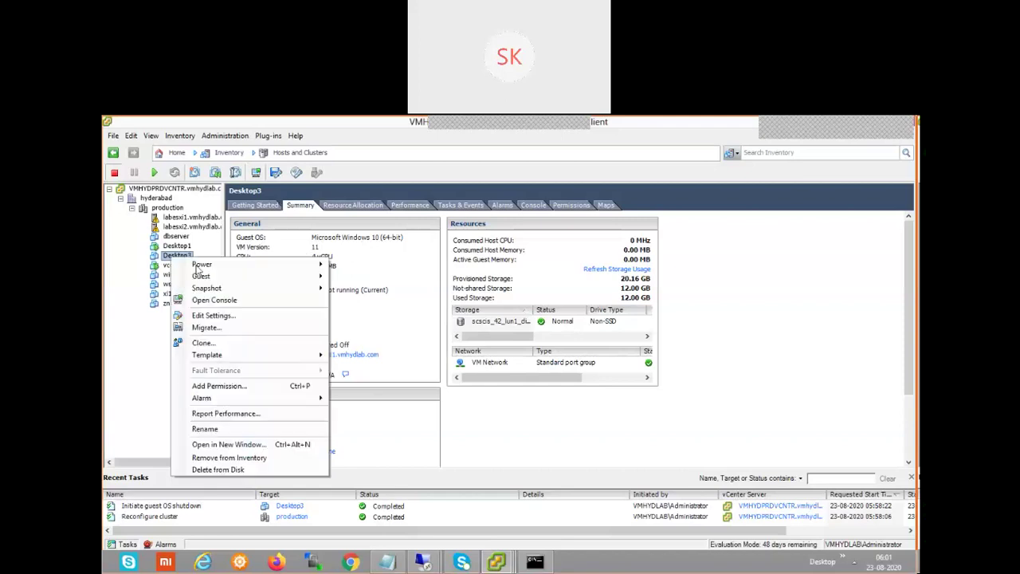
left_click(228, 326)
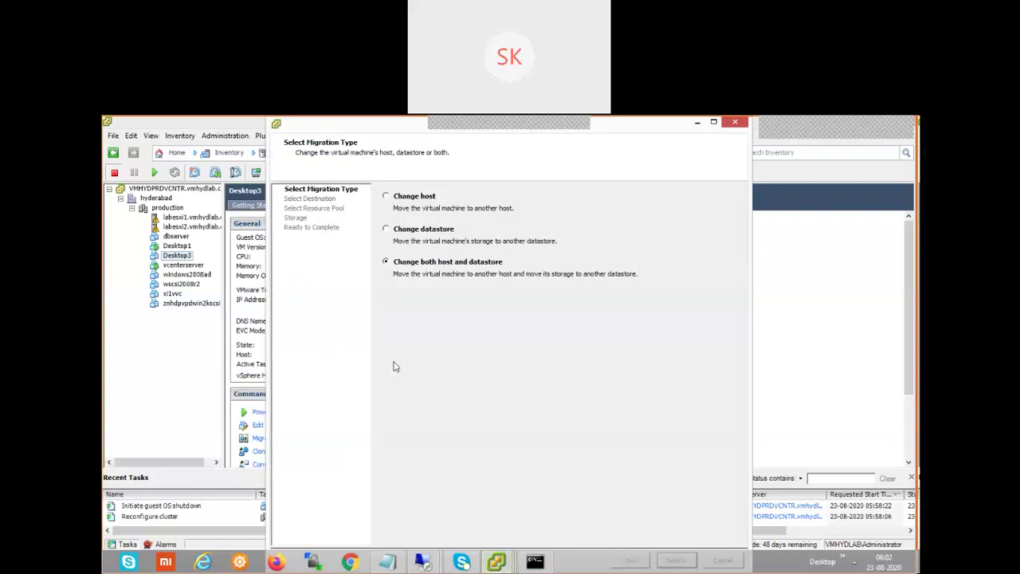
left_click_drag(323, 125, 350, 138)
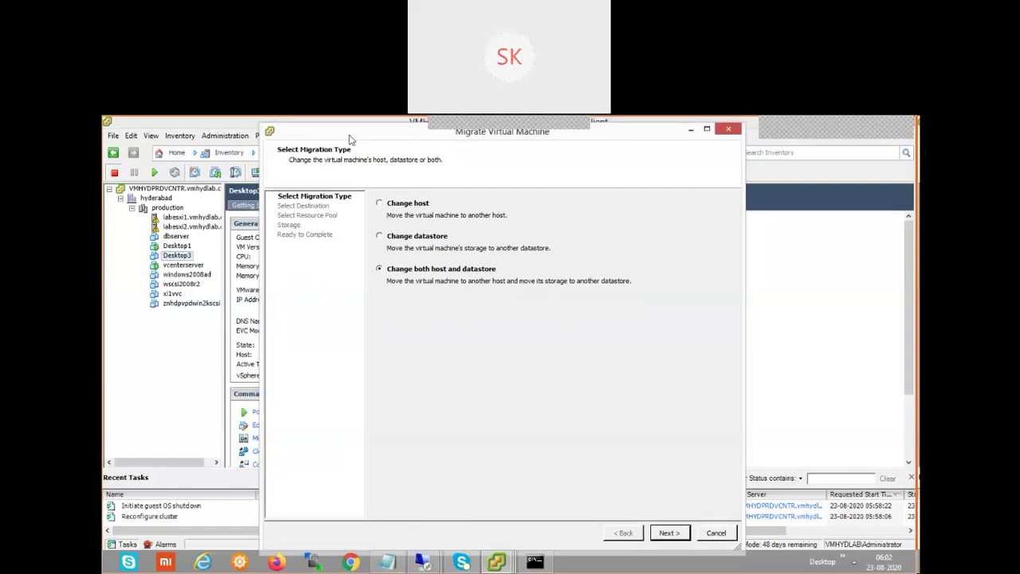
left_click(394, 205)
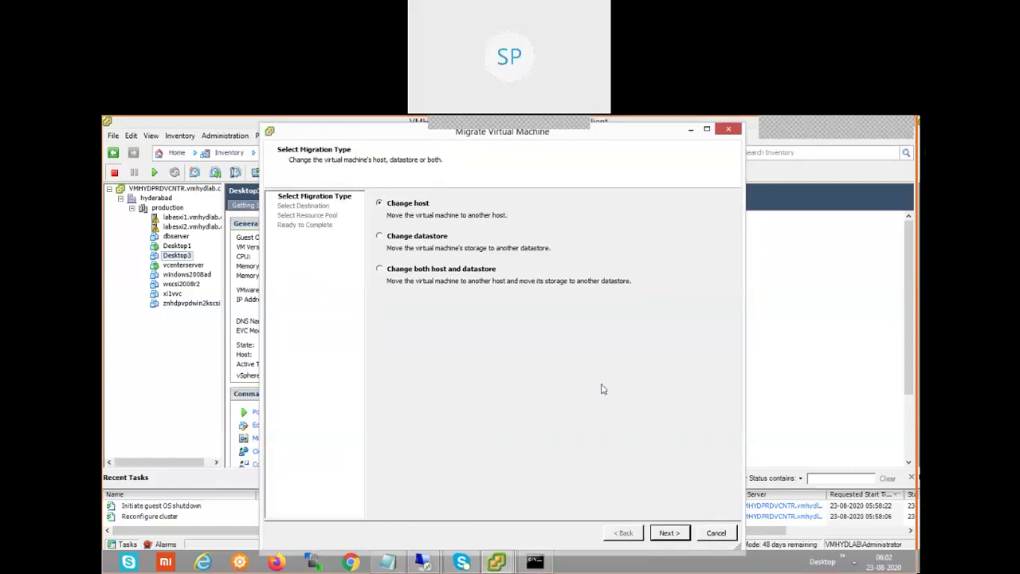
left_click(669, 533)
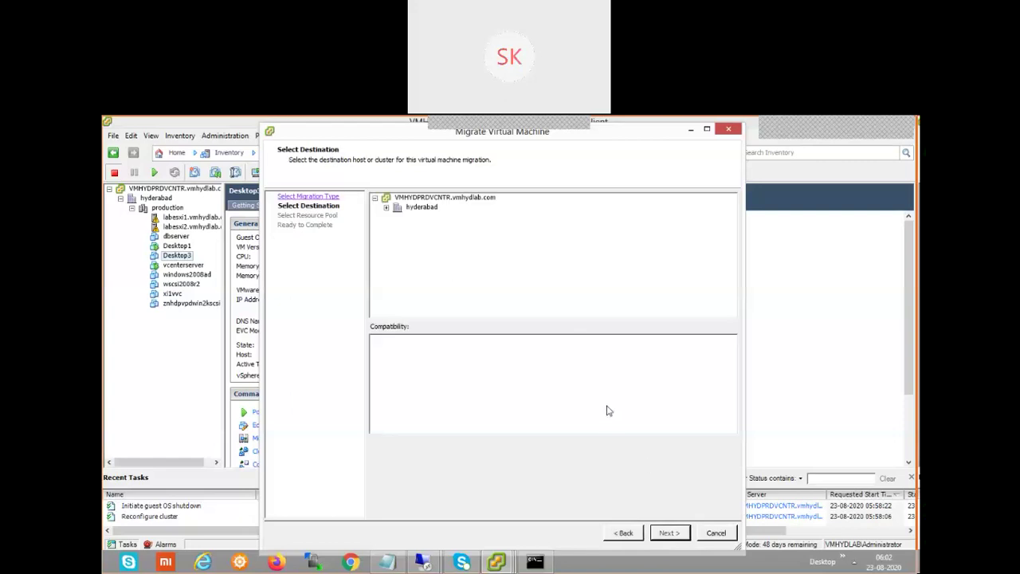
Choose labesxi2.vmhydlab.com in the production cluster as Desktop3's destination host and complete the migration wizard.
left_click(423, 197)
left_click(385, 207)
left_click(397, 216)
left_click(460, 236)
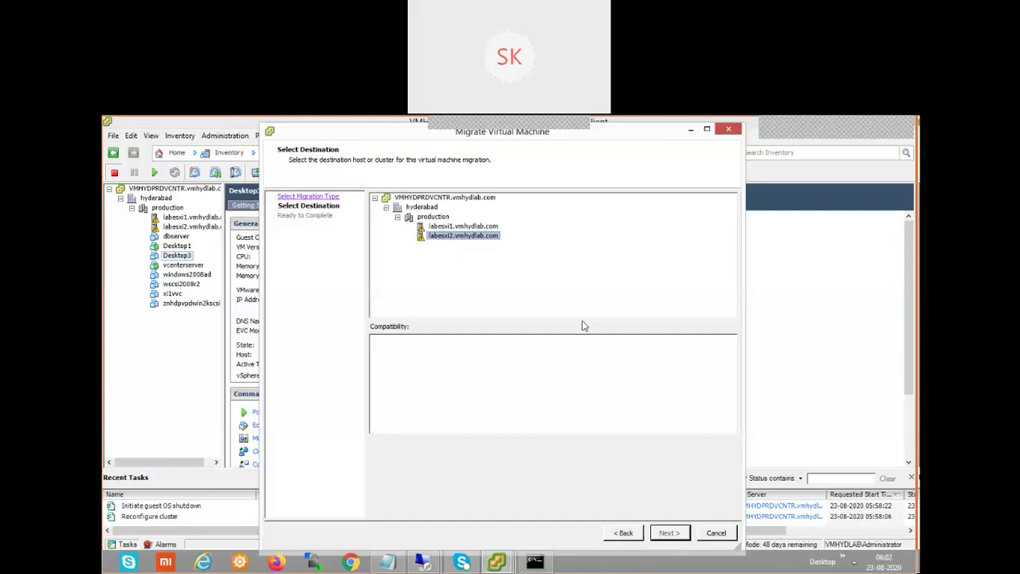
left_click(674, 538)
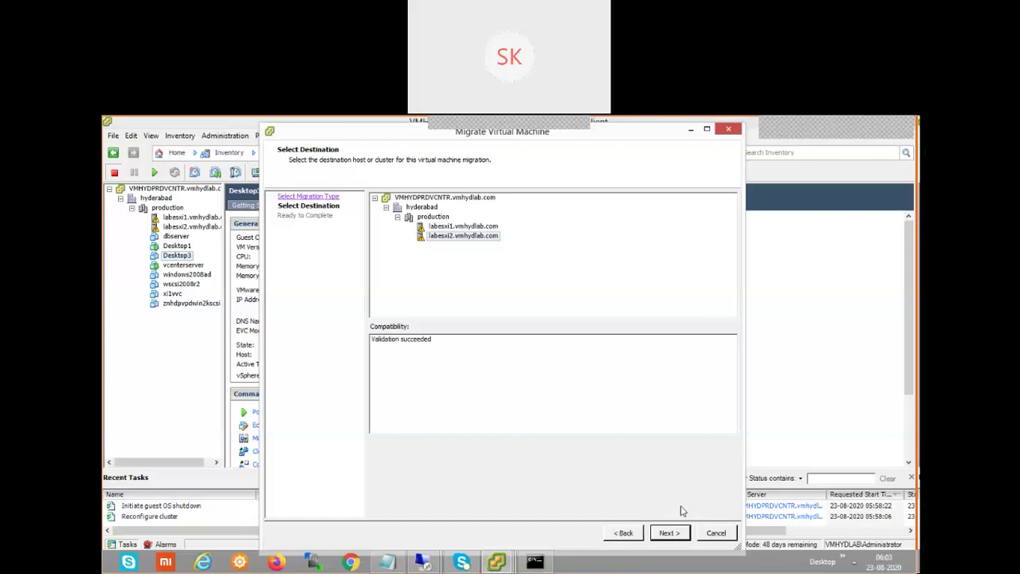
left_click(678, 534)
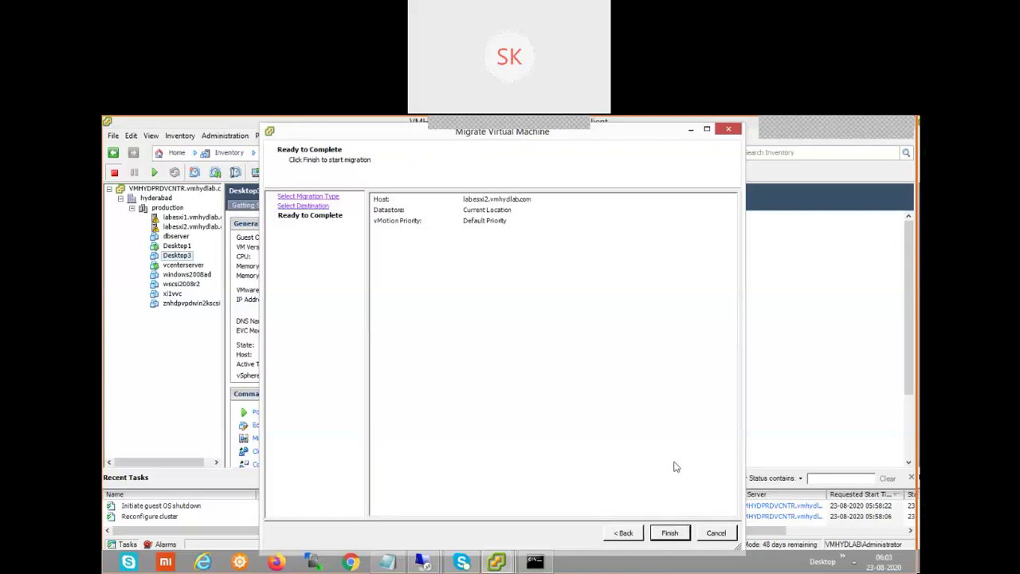
left_click(669, 533)
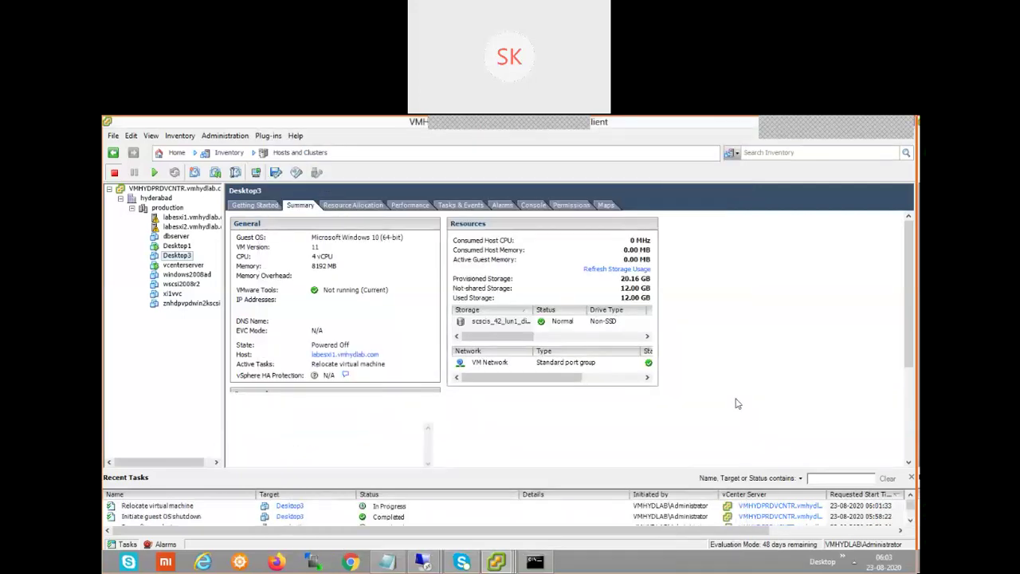